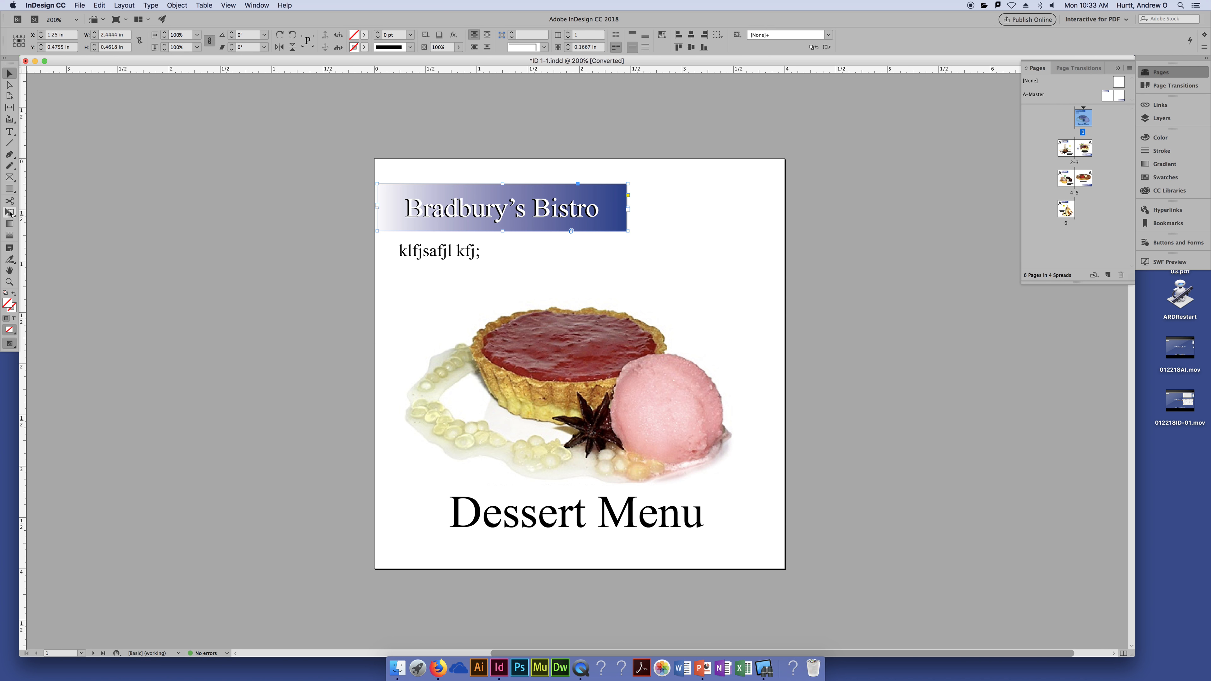
- Try enlarging the white "Bradbury's Bistro" text frame to about 3.11 × 0.64 in with Free Transform, and move it down over the banner's lower edge
{"action": "left_click", "coordinate": [11, 213]}
{"action": "left_click_drag", "start_coordinate": [653, 179], "coordinate": [699, 165]}
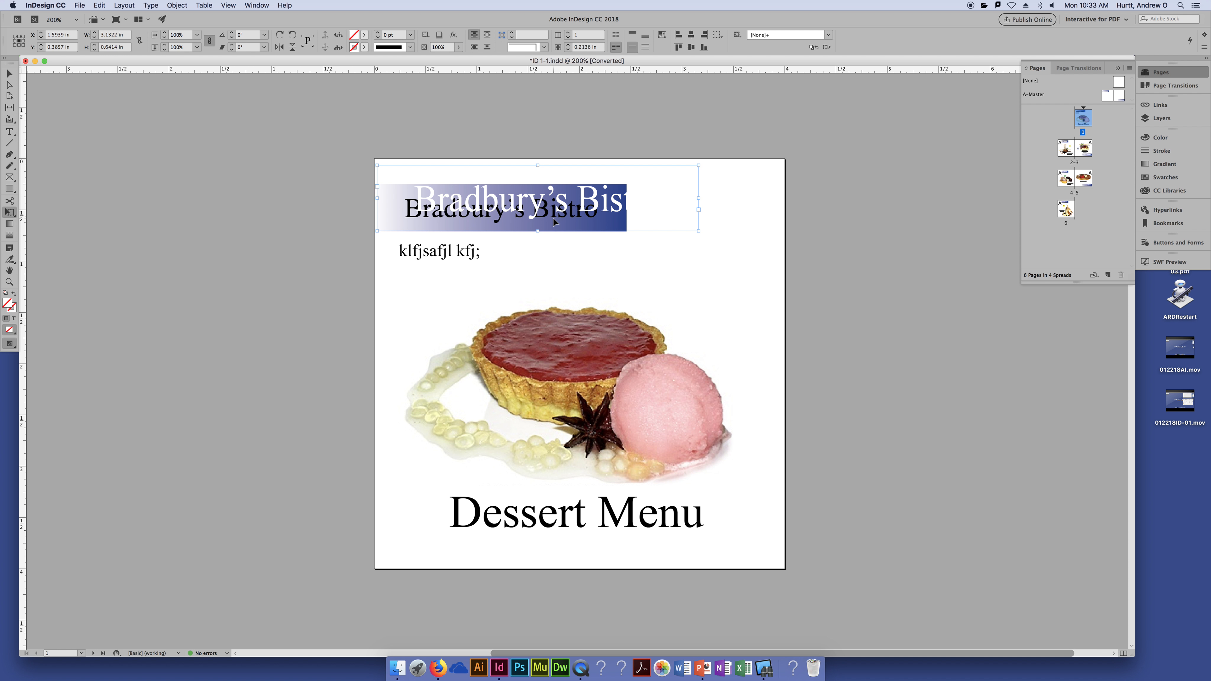
{"action": "mouse_move", "coordinate": [554, 222]}
{"action": "left_mouse_down"}
{"action": "mouse_move", "coordinate": [558, 240]}
{"action": "mouse_move", "coordinate": [559, 215]}
{"action": "left_mouse_up"}
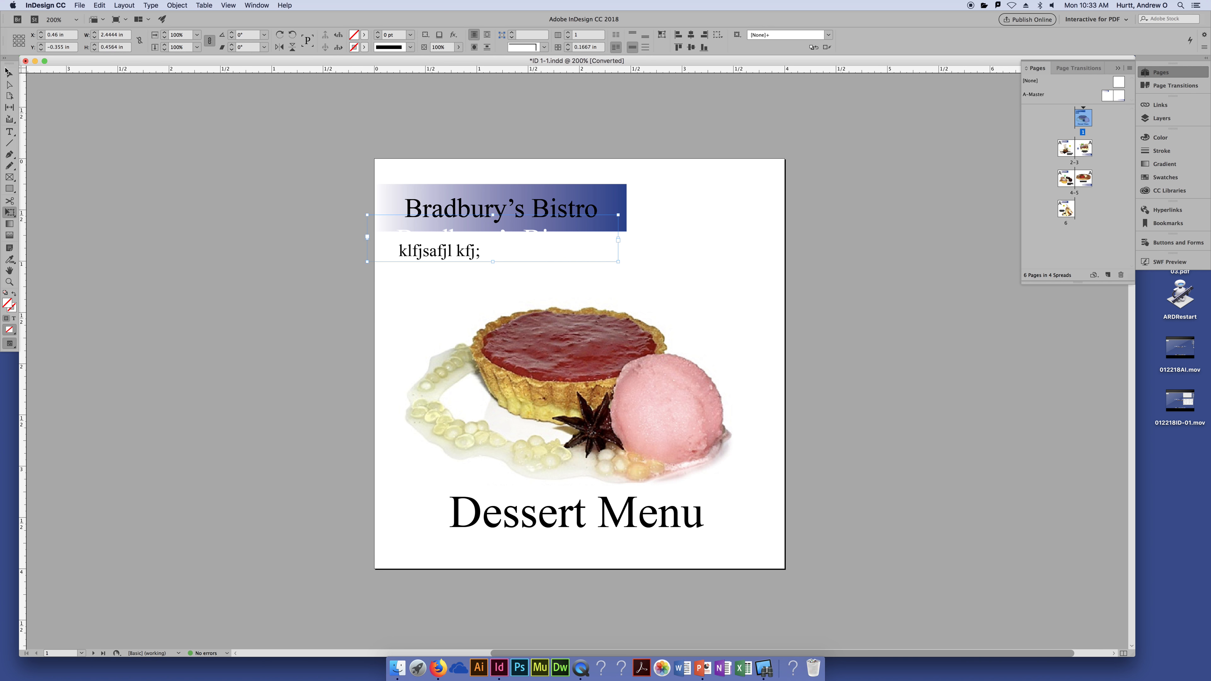
- Resize the gradient "Bradbury's Bistro" banner frame to about 2.4 × 0.4 in with the Selection tool
{"action": "left_click", "coordinate": [9, 73]}
{"action": "left_click_drag", "start_coordinate": [474, 218], "coordinate": [415, 236]}
{"action": "key", "text": "super+z"}
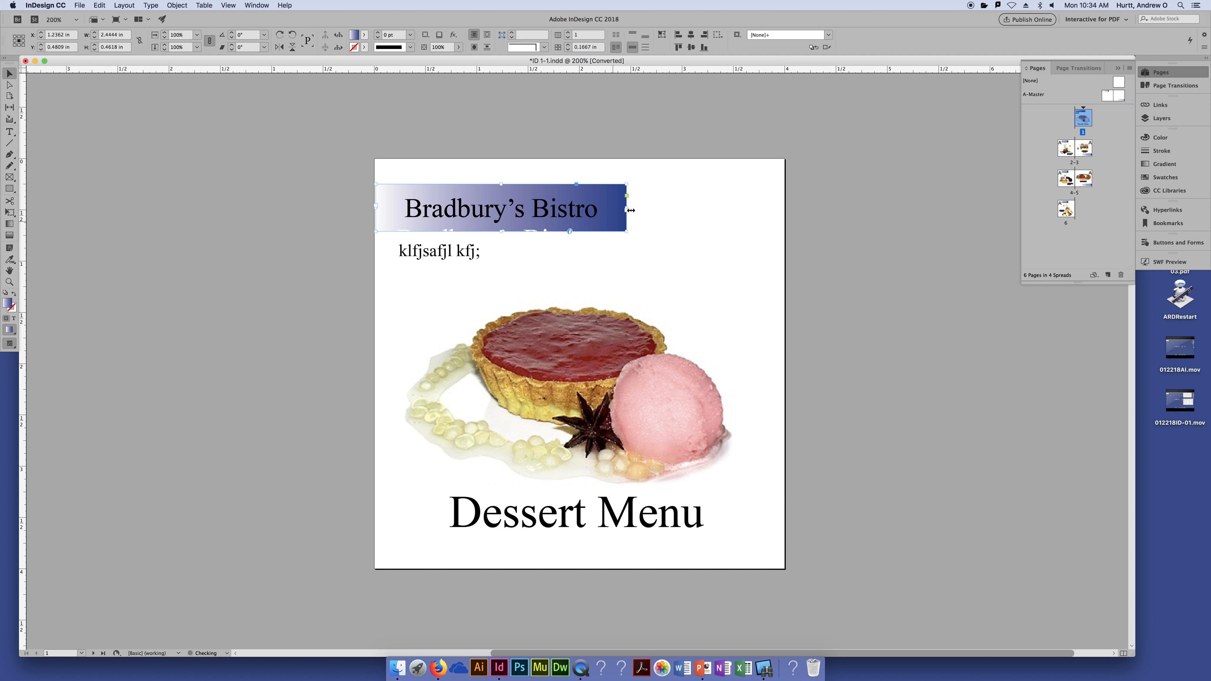
{"action": "left_click_drag", "start_coordinate": [628, 184], "coordinate": [724, 164]}
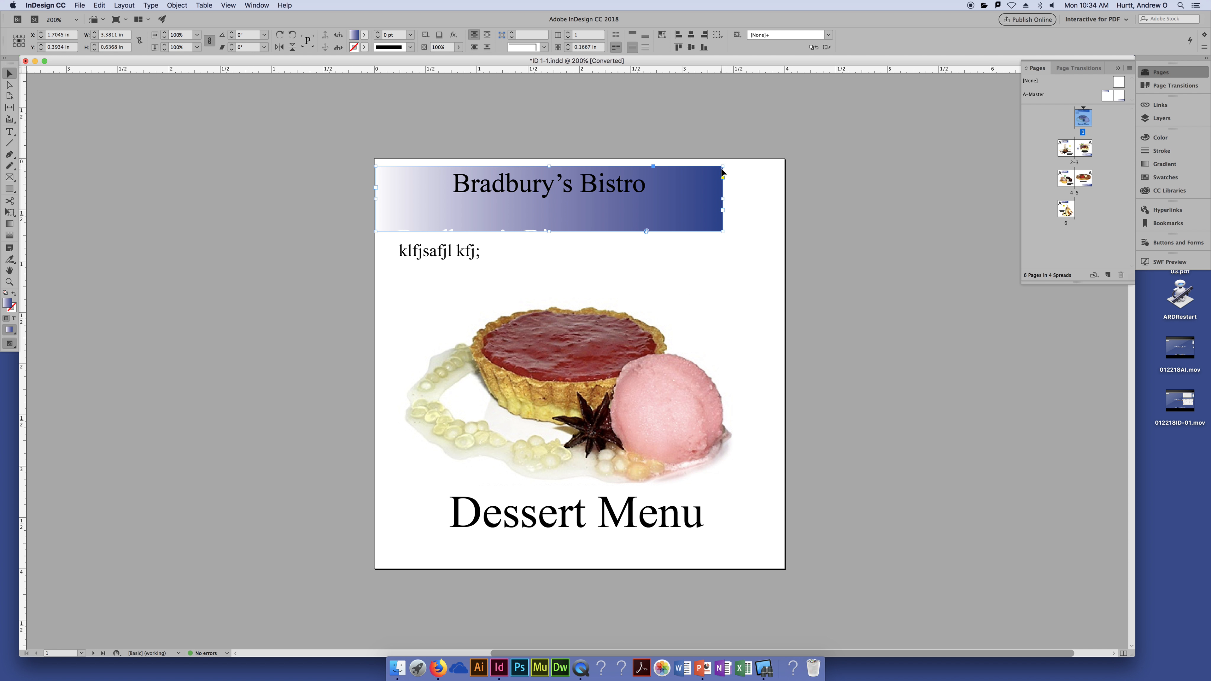
{"action": "left_click_drag", "start_coordinate": [721, 164], "coordinate": [664, 165]}
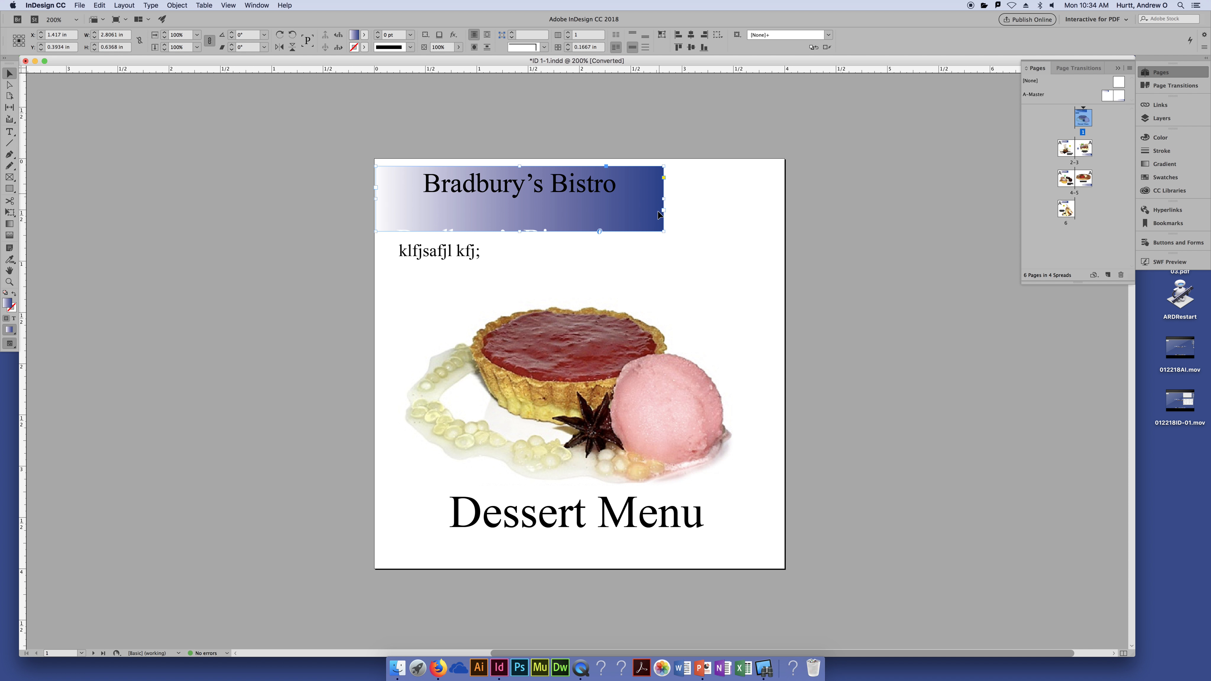
{"action": "key", "text": "super+z"}
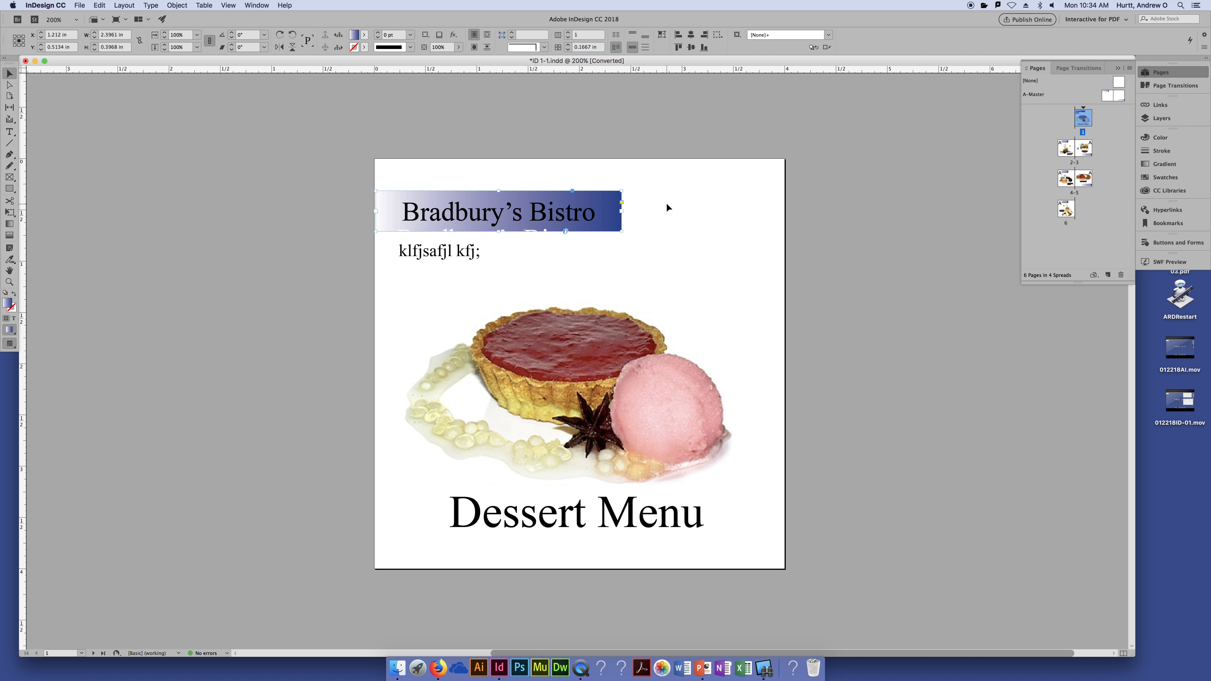
- Extend the dessert picture's frame upward to a height of about 2.67 in without scaling the picture
{"action": "left_click", "coordinate": [659, 384]}
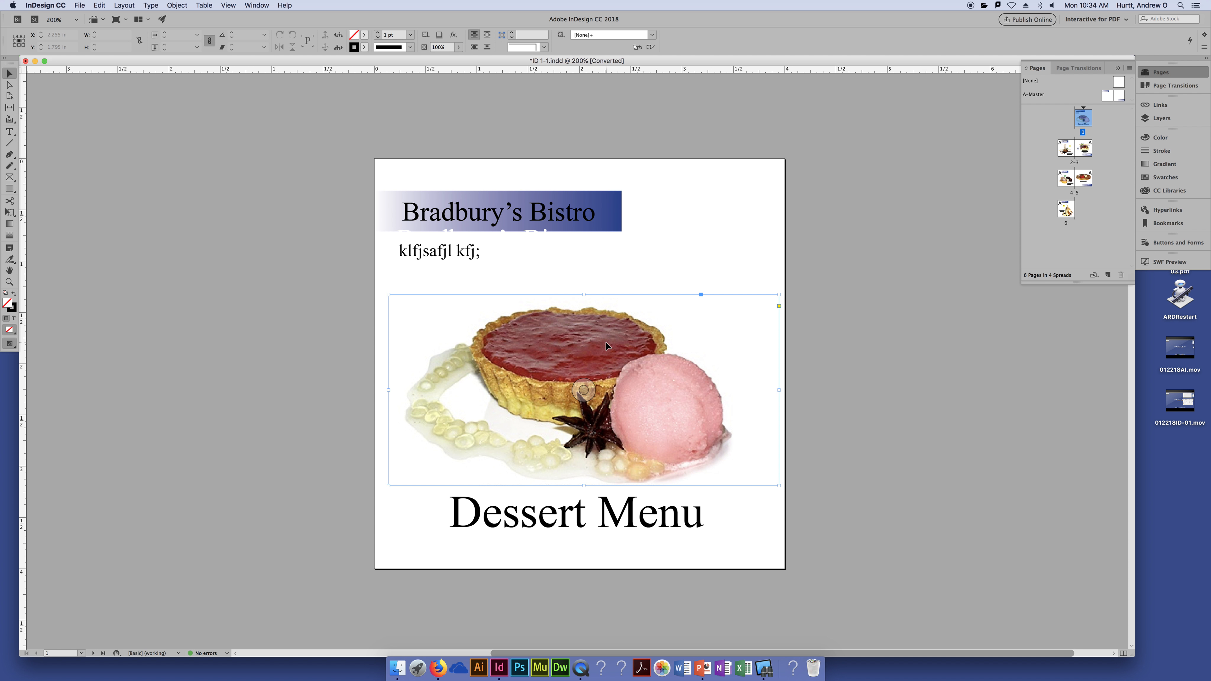
{"action": "left_click_drag", "start_coordinate": [779, 295], "coordinate": [838, 235]}
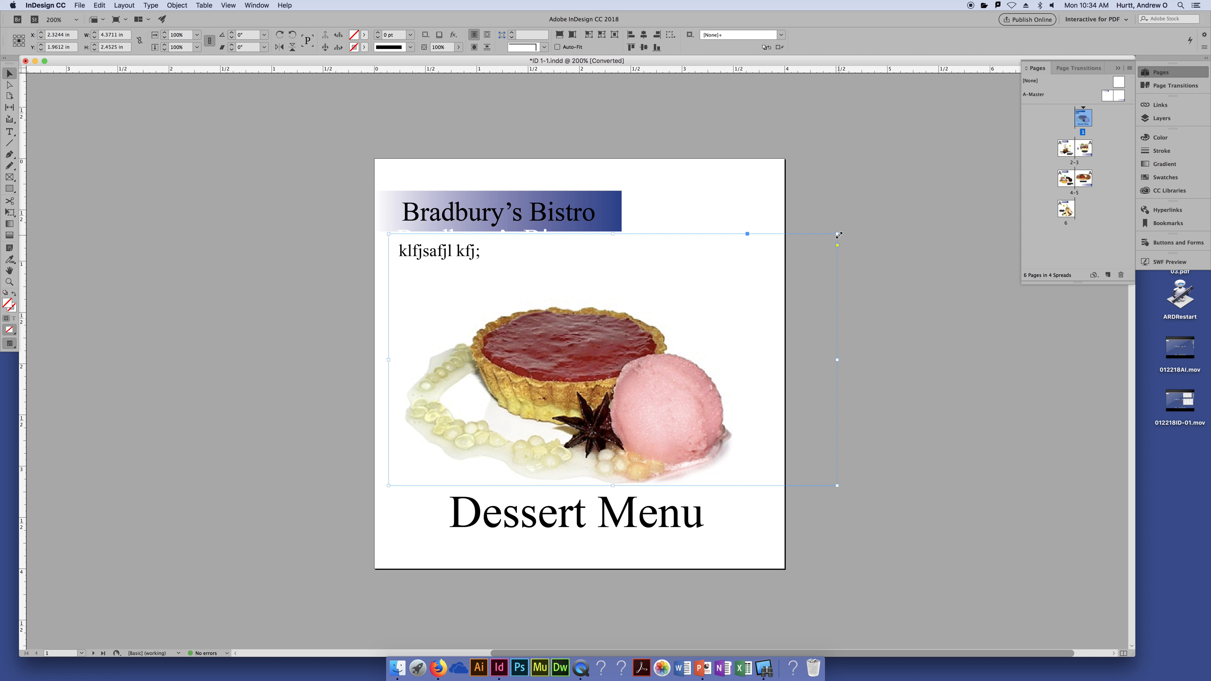
{"action": "key", "text": "super+z"}
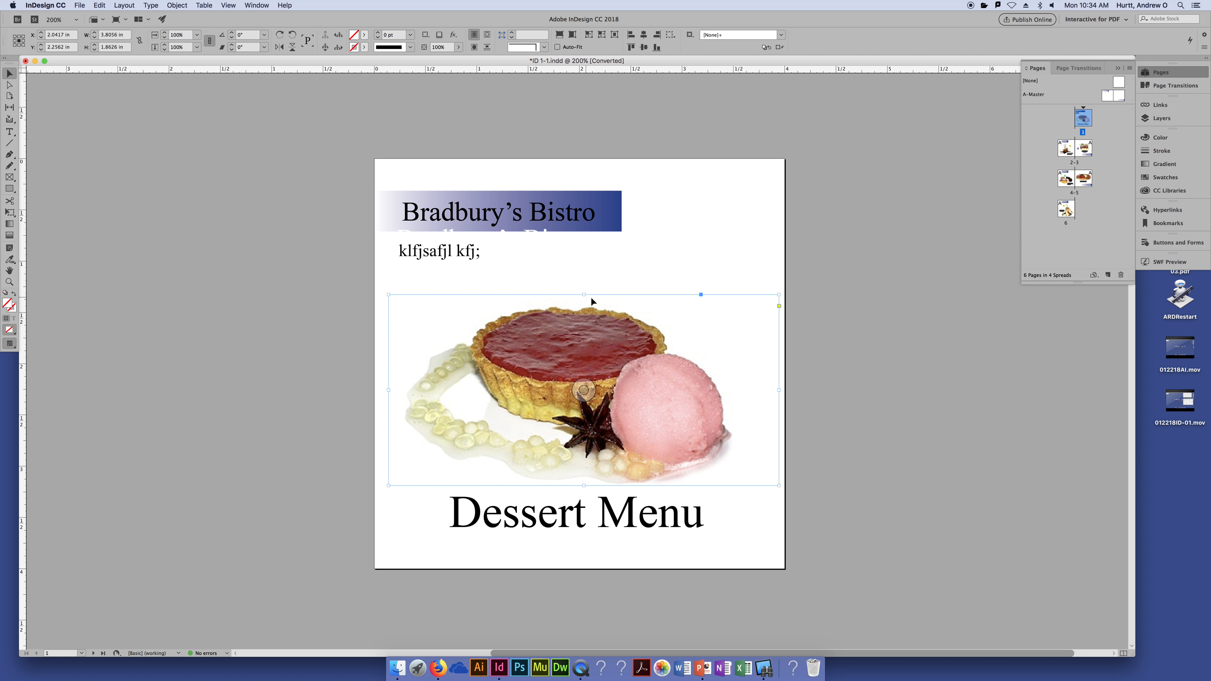
{"action": "left_click_drag", "start_coordinate": [582, 293], "coordinate": [583, 210]}
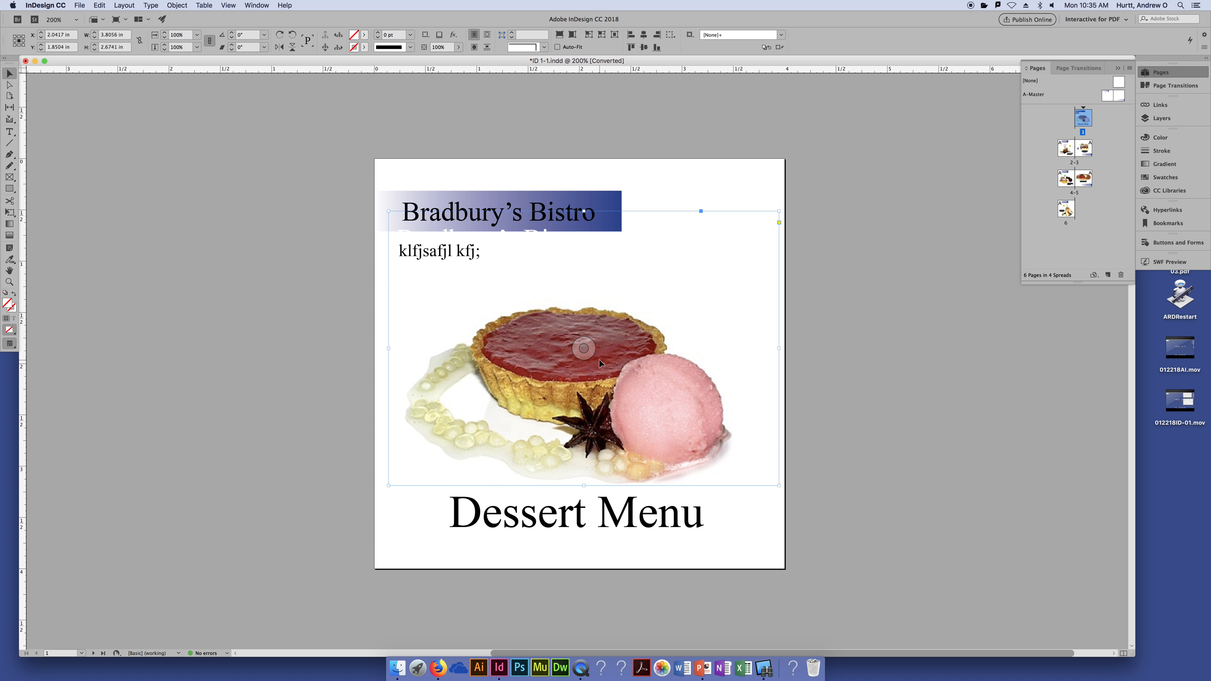
- Try moving the dessert picture up inside its frame and enlarging it to about 104%, and undo both changes
{"action": "left_click", "coordinate": [583, 349]}
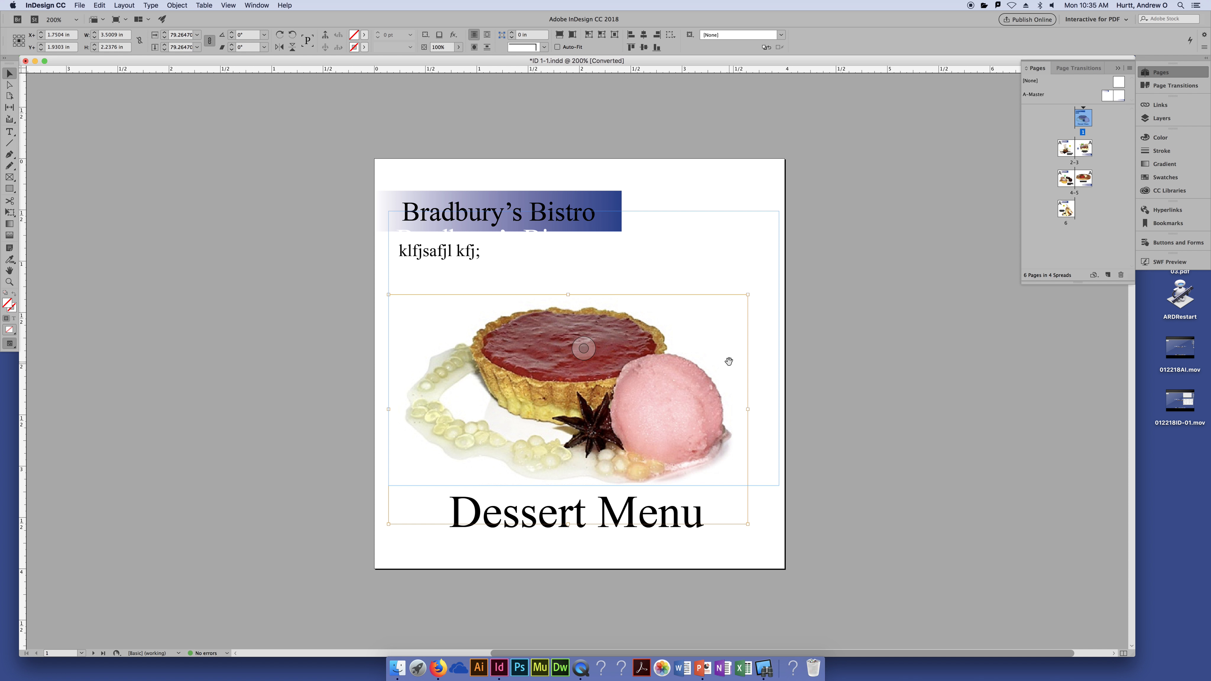
{"action": "left_click_drag", "start_coordinate": [600, 359], "coordinate": [596, 301]}
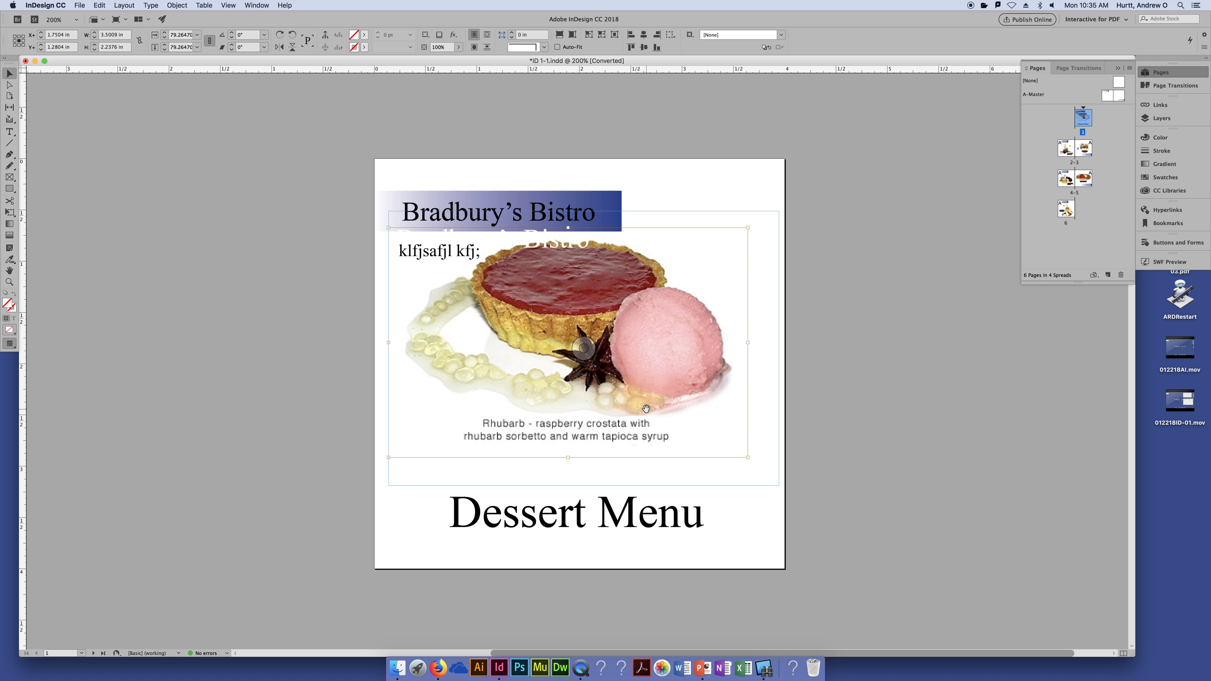
{"action": "key", "text": "super+z"}
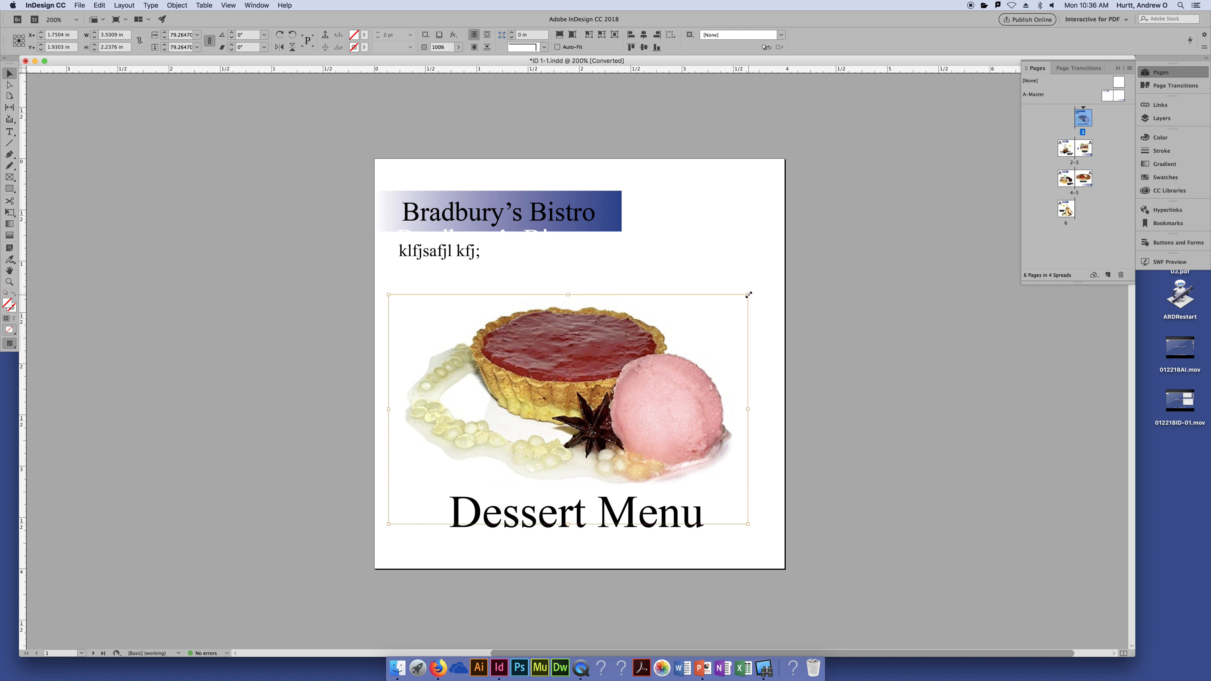
{"action": "left_click_drag", "start_coordinate": [749, 294], "coordinate": [789, 223]}
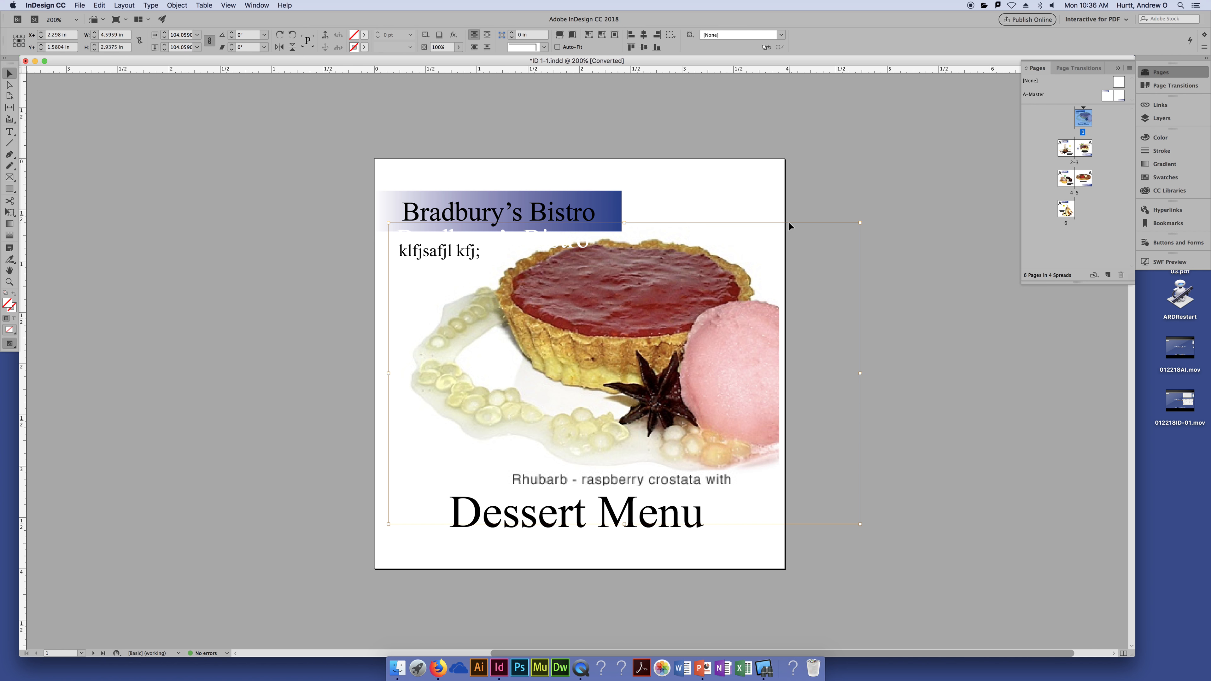
{"action": "key", "text": "super+z"}
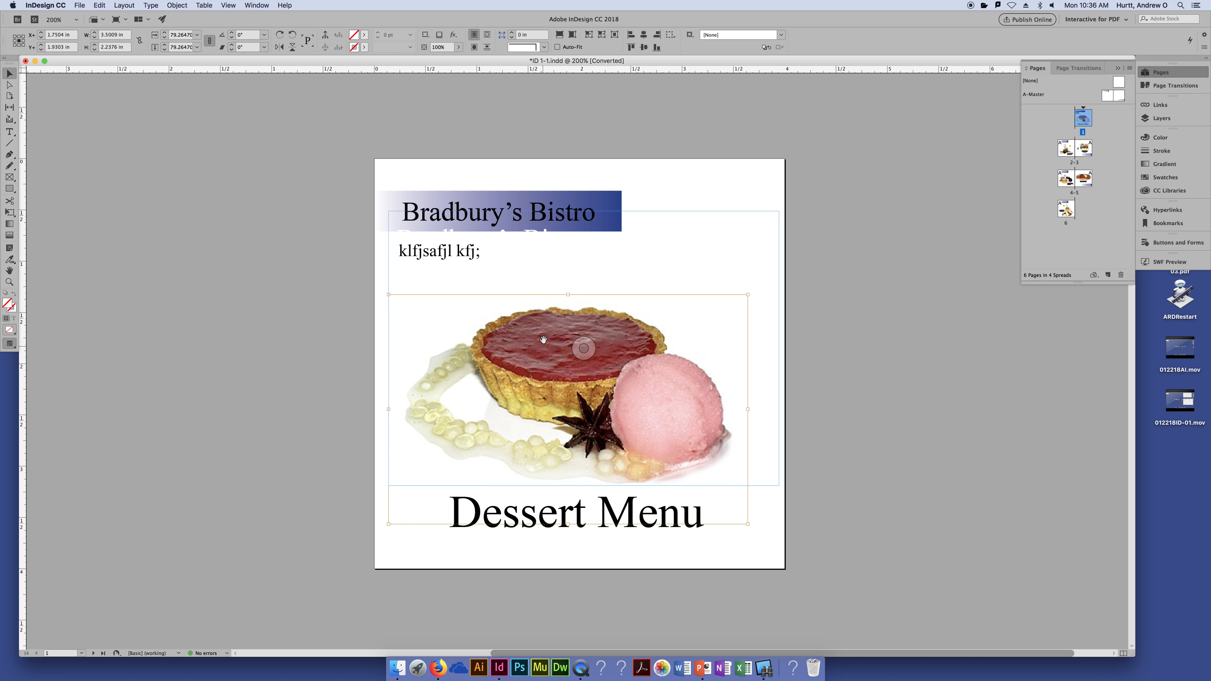
- Compare proportional filling and fitting of the dessert picture in its frame, and finish with Fill Frame Proportionally
{"action": "left_click", "coordinate": [747, 212]}
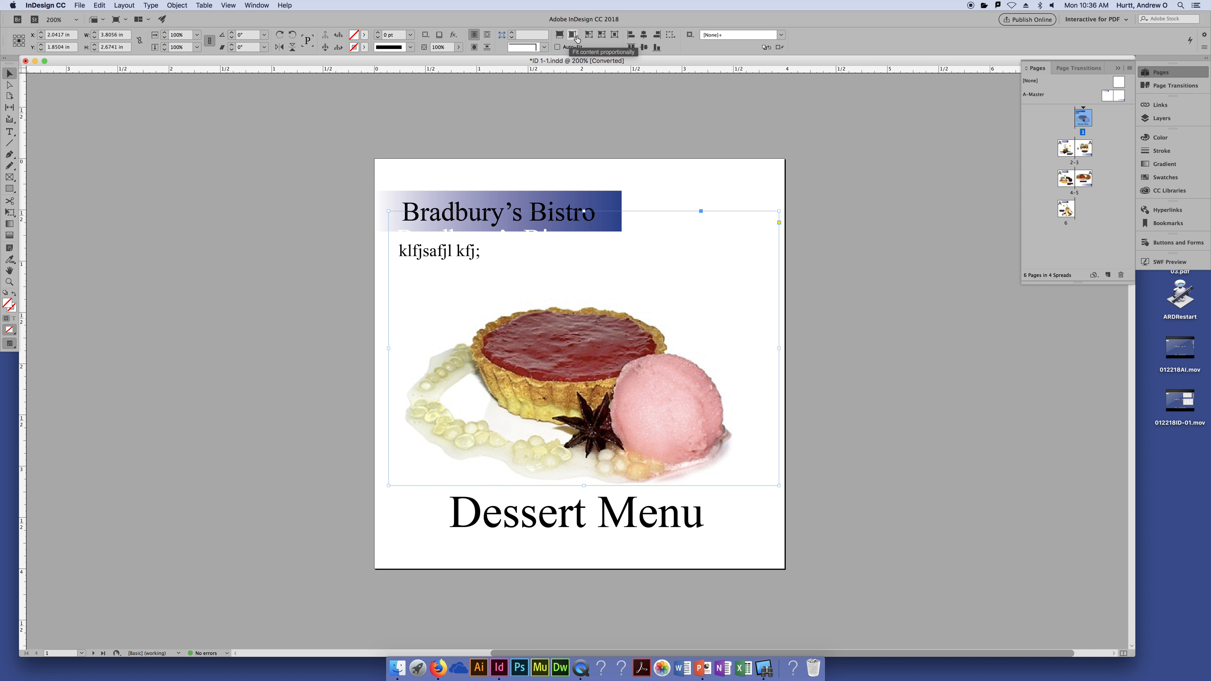
{"action": "left_click", "coordinate": [558, 34]}
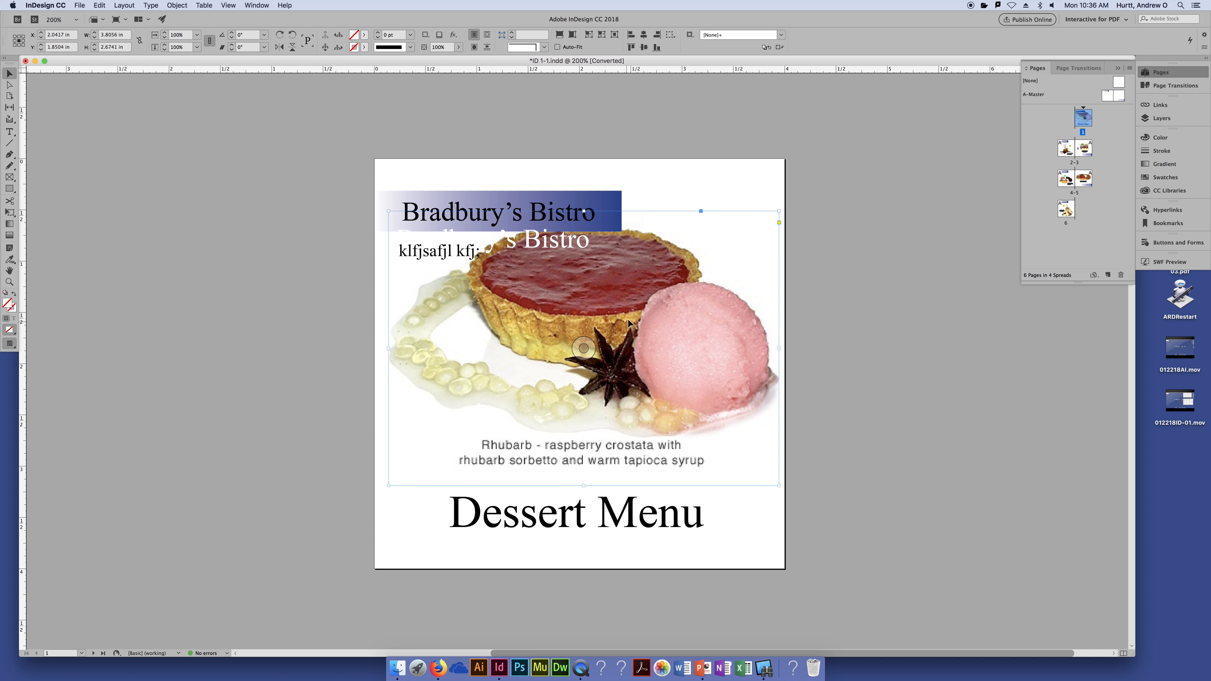
{"action": "left_click", "coordinate": [573, 36]}
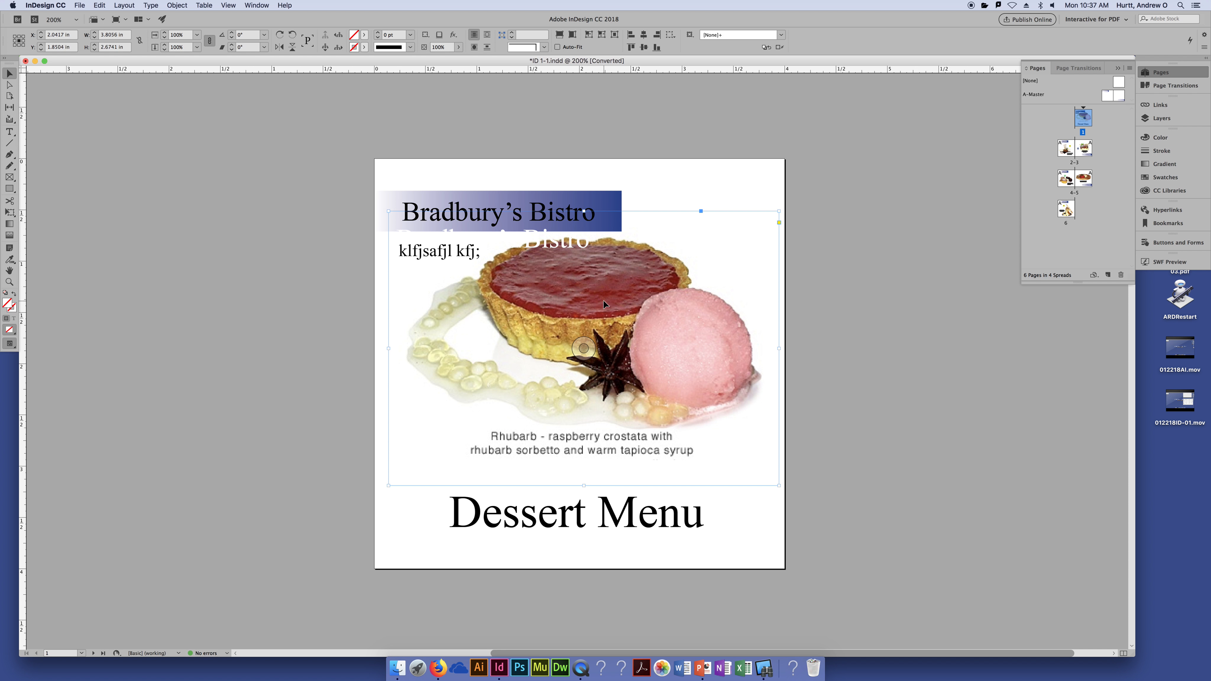
{"action": "left_click", "coordinate": [560, 36]}
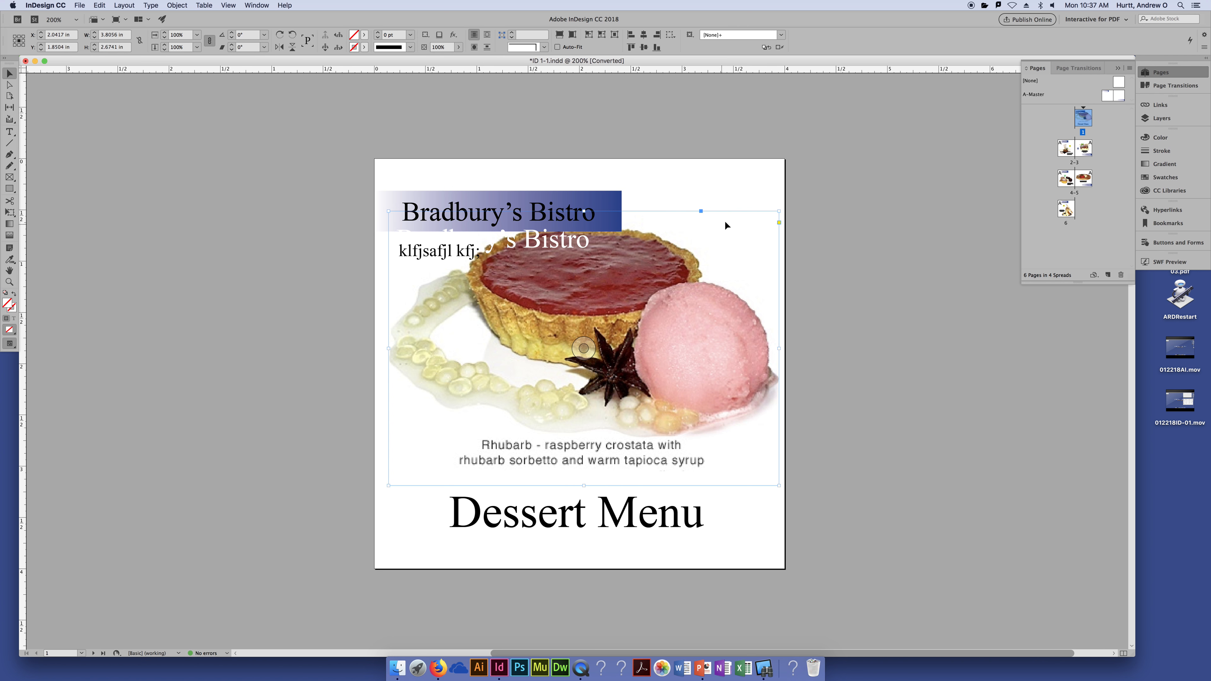
- Shrink the picture frame around its centre to about 2.58 × 1.81 in, and fit the dessert picture to it proportionally
{"action": "left_click_drag", "start_coordinate": [779, 210], "coordinate": [716, 342]}
{"action": "left_click", "coordinate": [859, 284]}
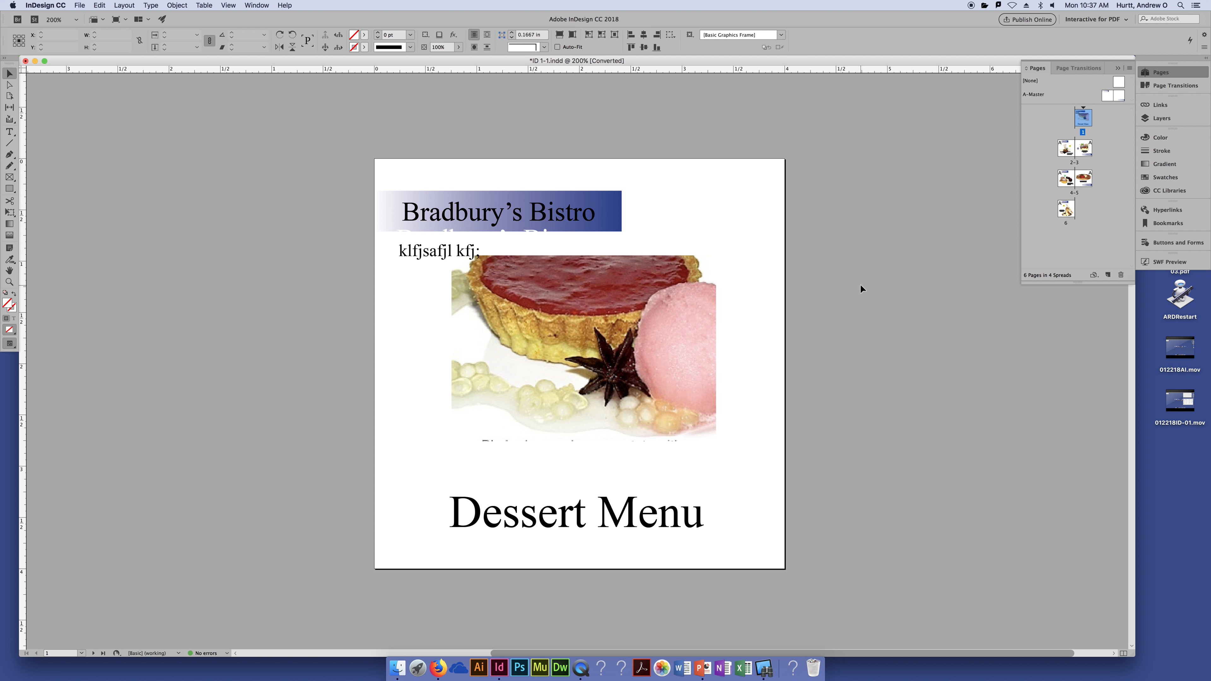
{"action": "left_click", "coordinate": [586, 349]}
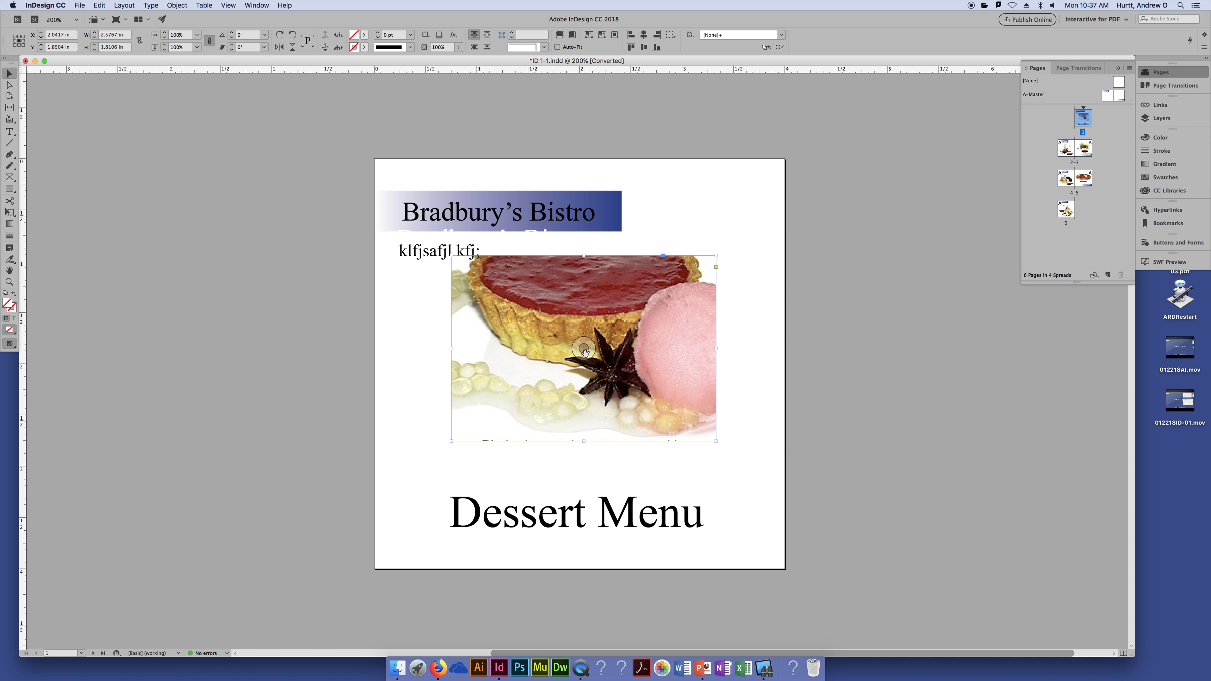
{"action": "left_click", "coordinate": [573, 34]}
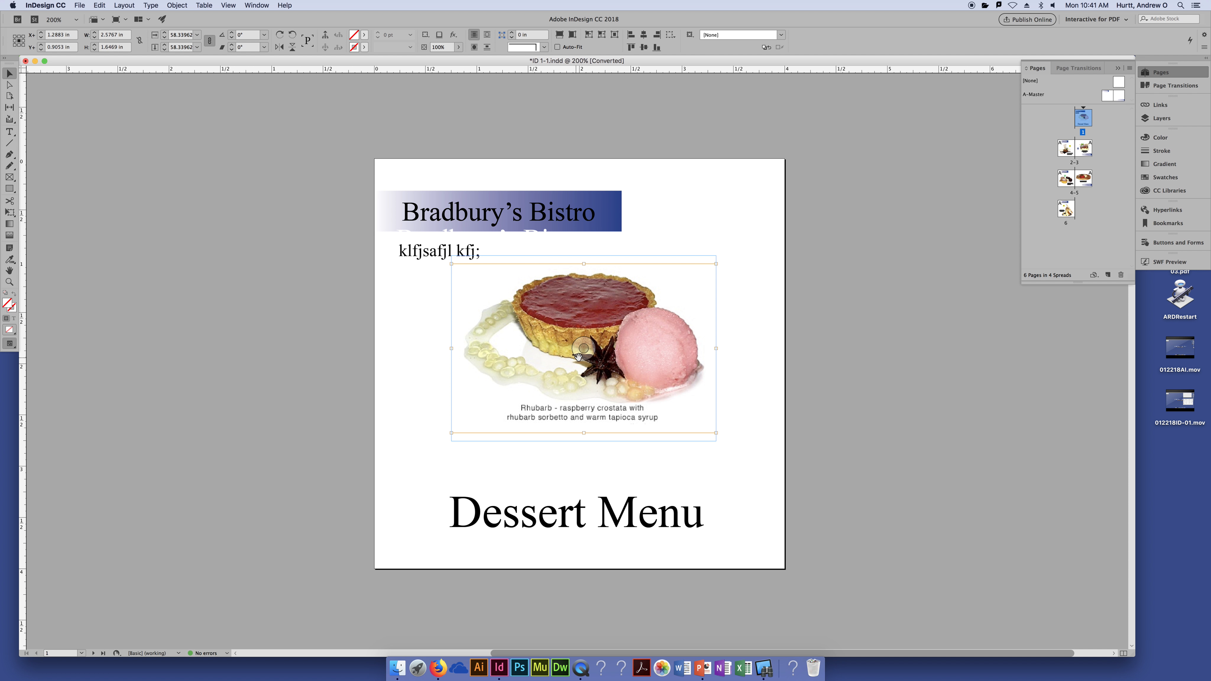
- Move the dessert picture down inside its frame and enlarge it to about 68.5%, cropping out most of the caption
{"action": "left_click_drag", "start_coordinate": [575, 348], "coordinate": [602, 382]}
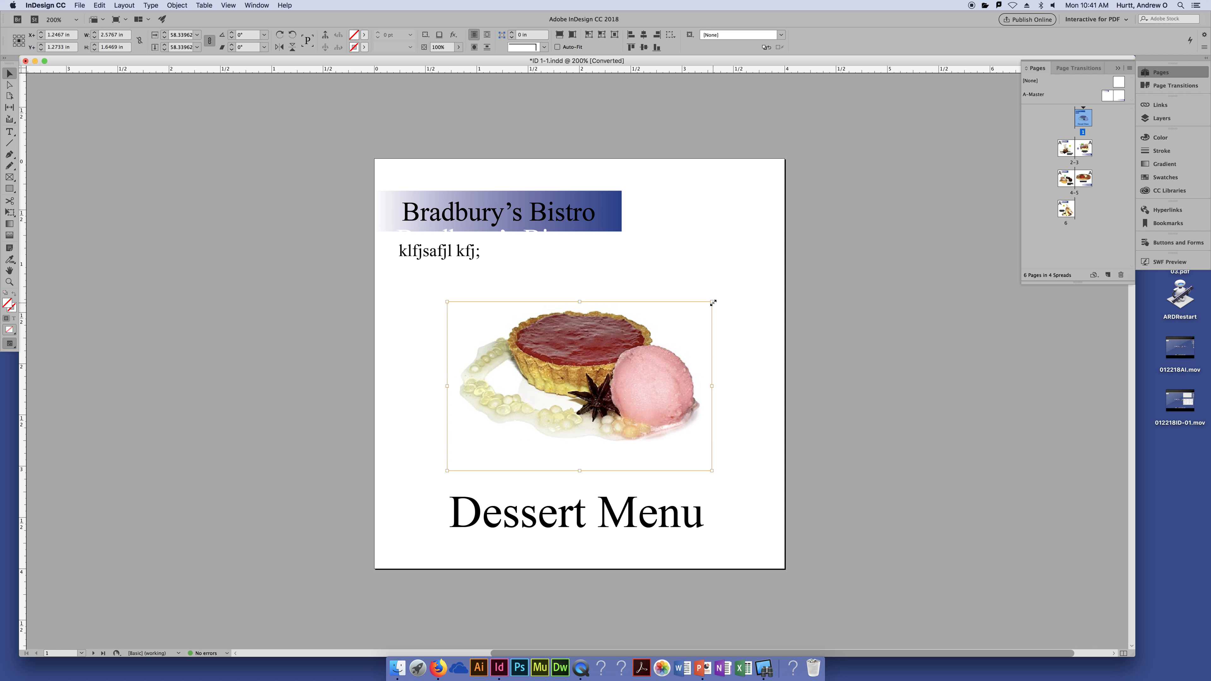
{"action": "left_click_drag", "start_coordinate": [711, 301], "coordinate": [720, 288]}
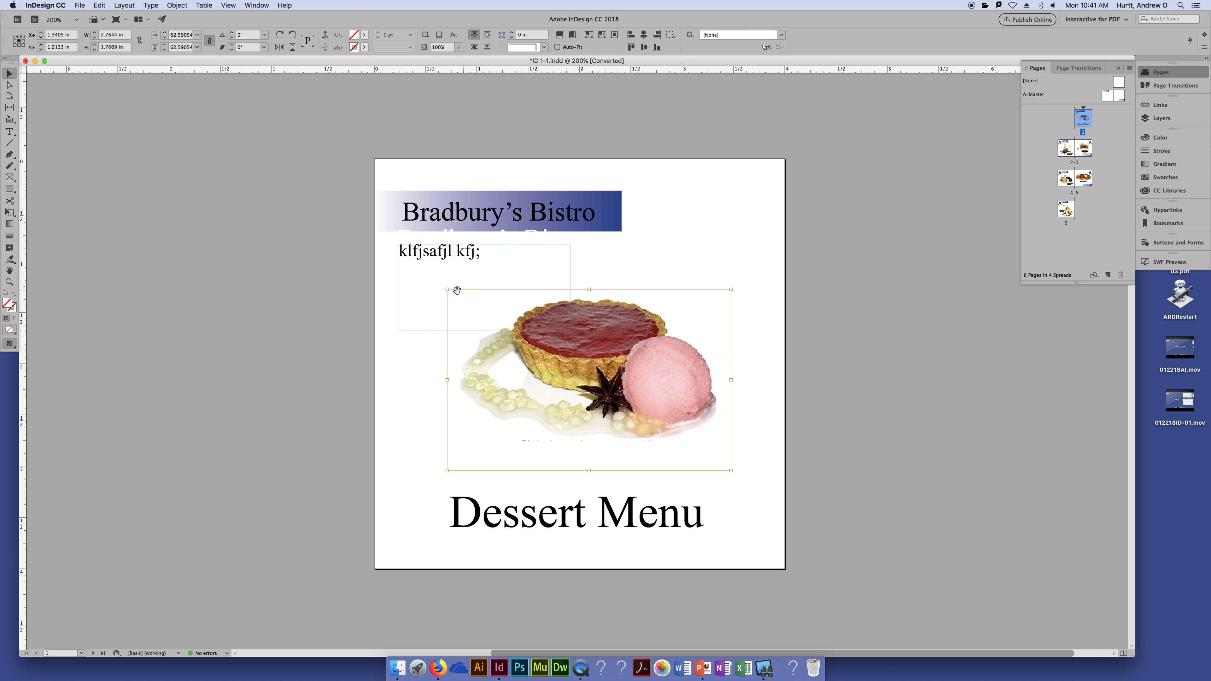
{"action": "left_click_drag", "start_coordinate": [443, 287], "coordinate": [420, 274]}
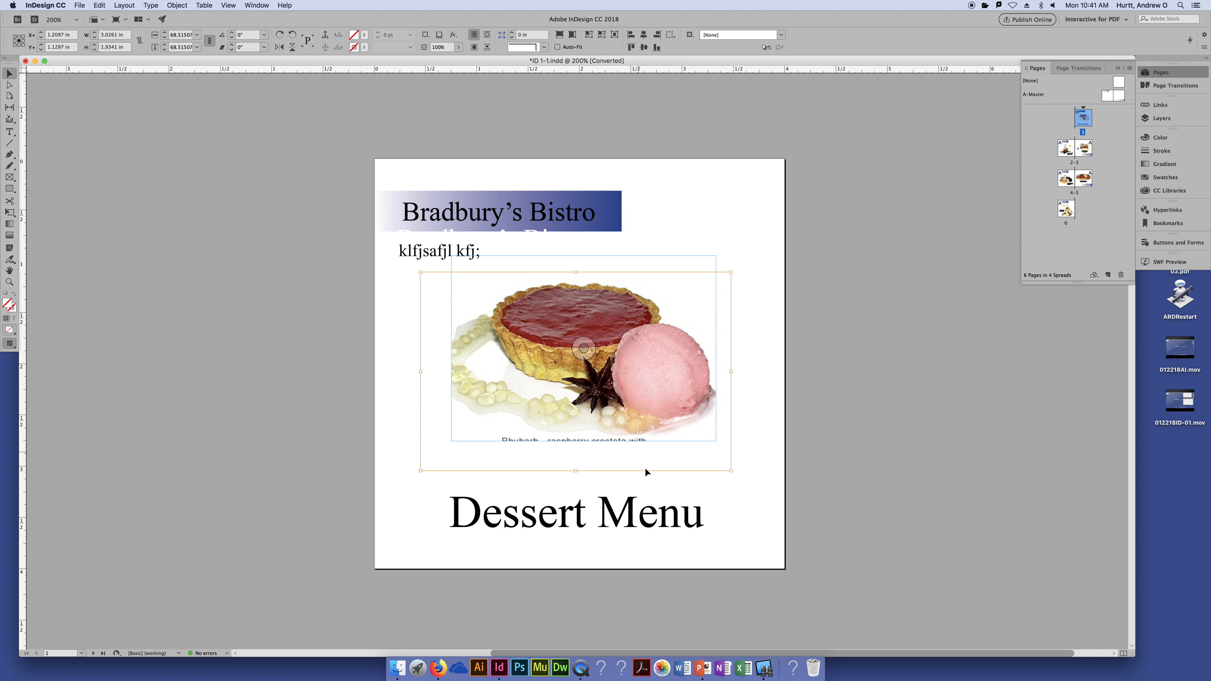
- Shorten the picture frame to about 1.77 in high from its lower edge, and fit the dessert picture to it proportionally
{"action": "double_click", "coordinate": [678, 439]}
{"action": "left_click_drag", "start_coordinate": [583, 440], "coordinate": [583, 436]}
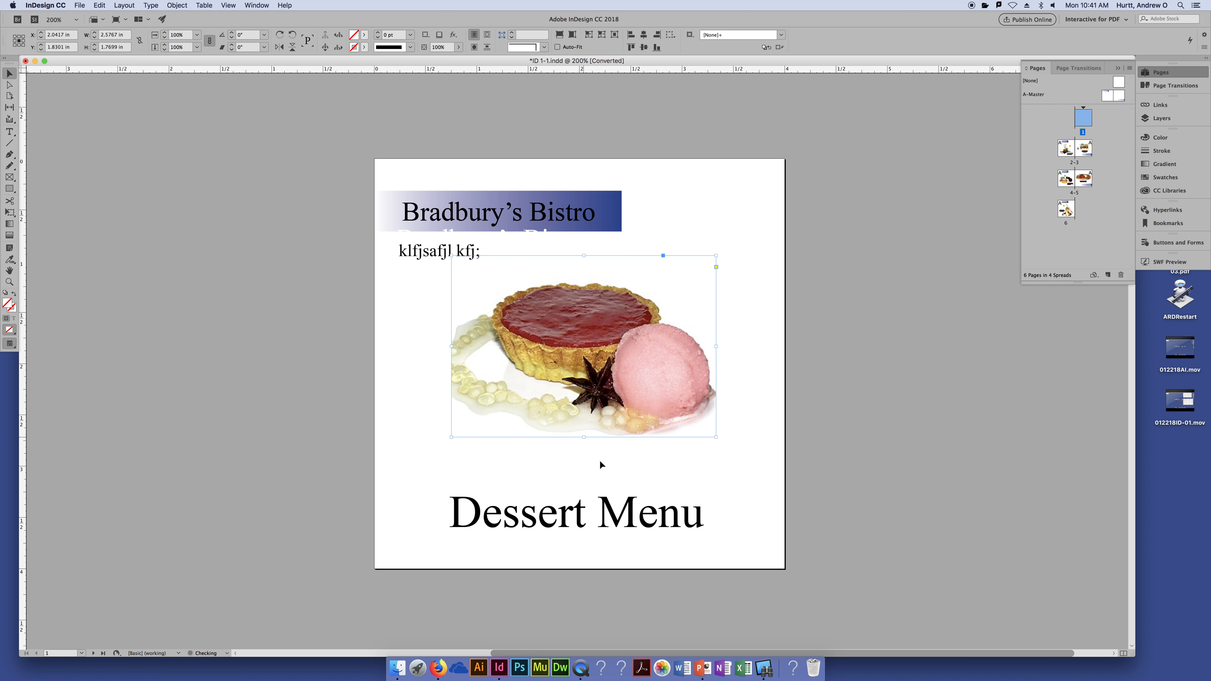
{"action": "left_click", "coordinate": [616, 471]}
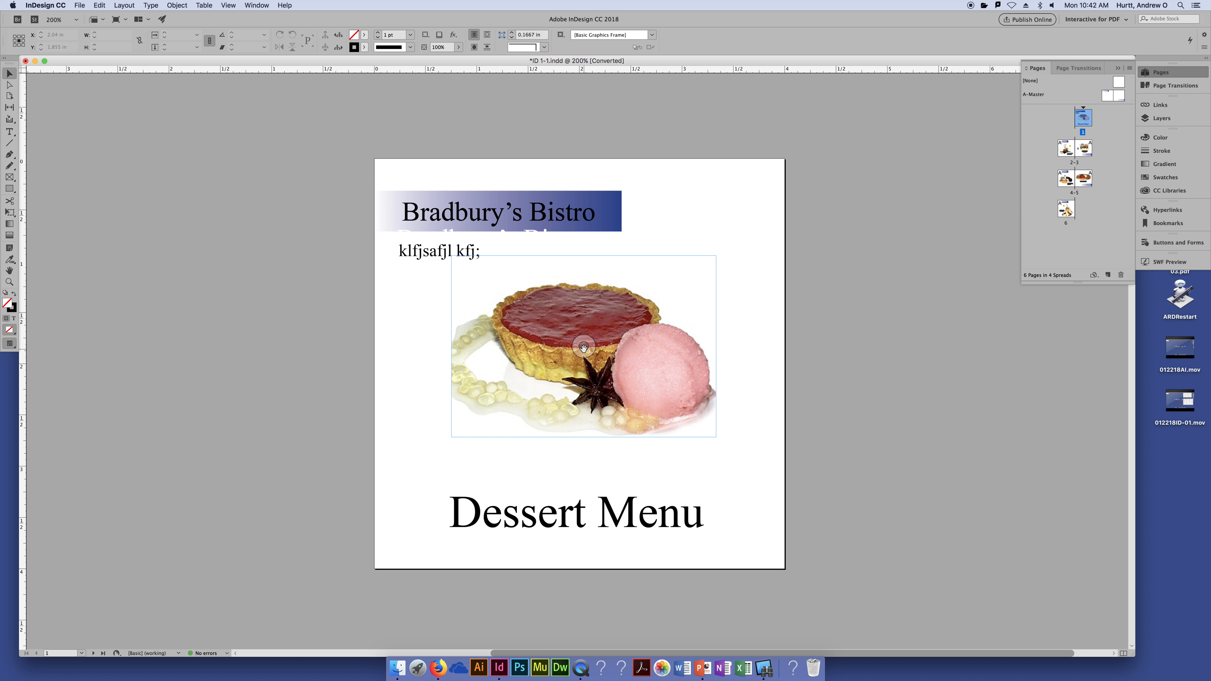
{"action": "left_click", "coordinate": [582, 357]}
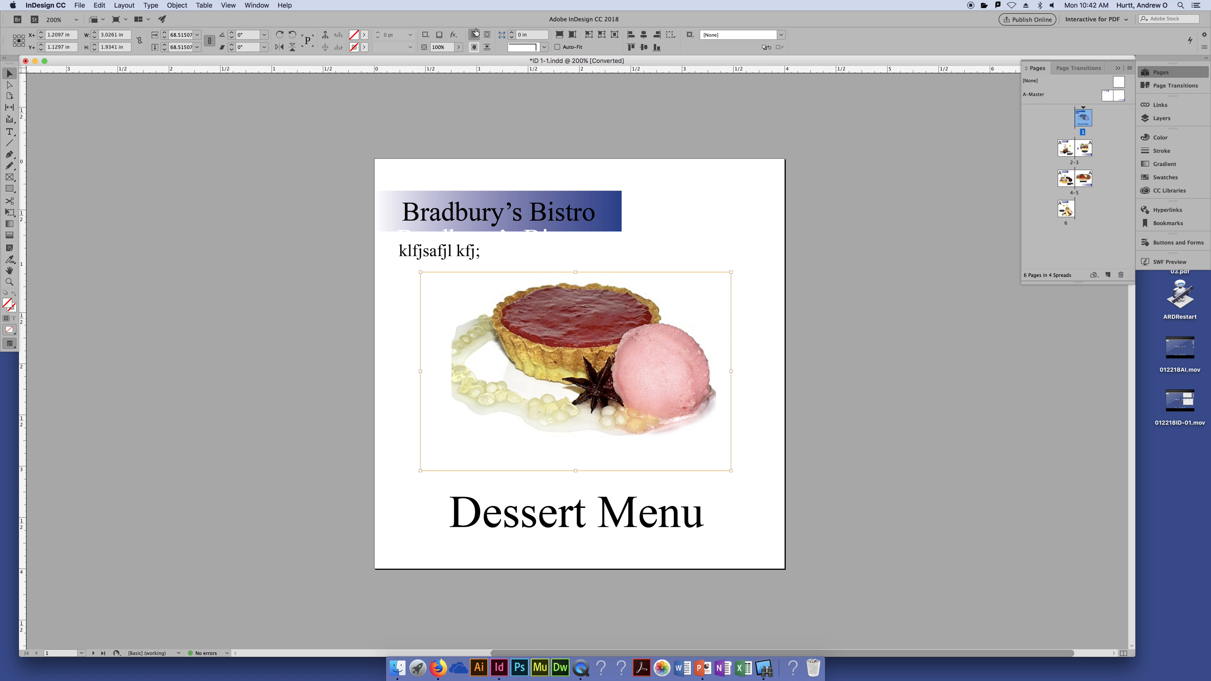
{"action": "left_click", "coordinate": [572, 35]}
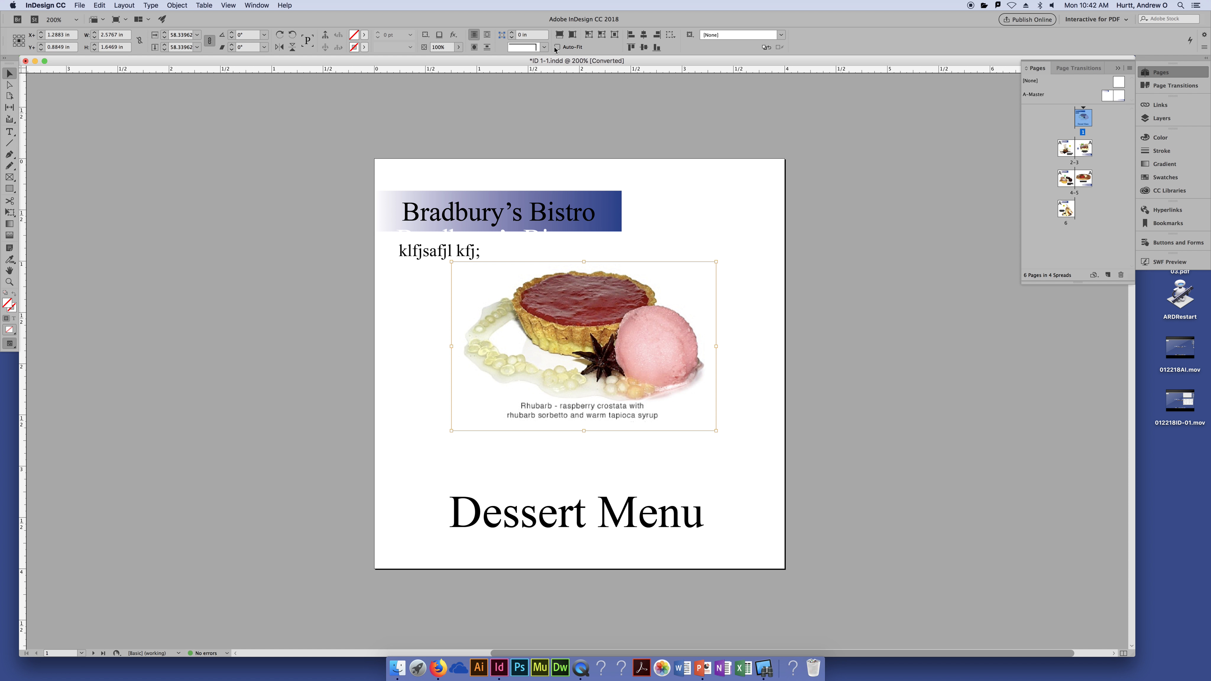
{"action": "left_click", "coordinate": [559, 35]}
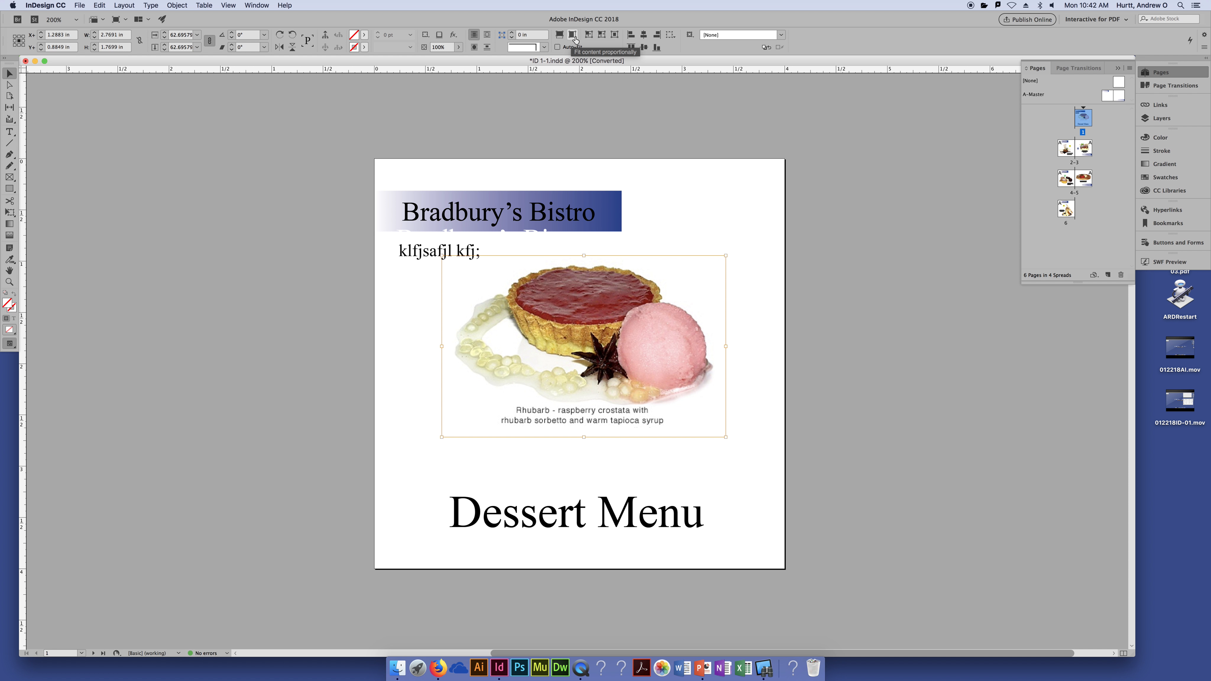
{"action": "left_click", "coordinate": [573, 34]}
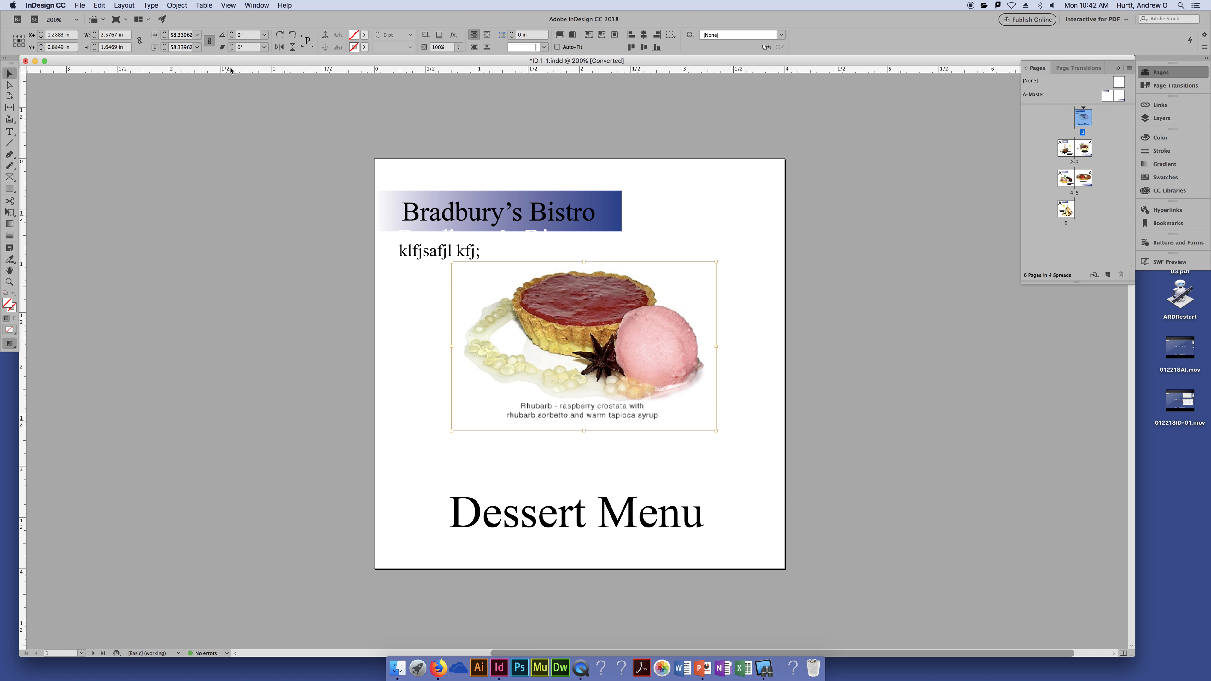
{"action": "left_click", "coordinate": [9, 85]}
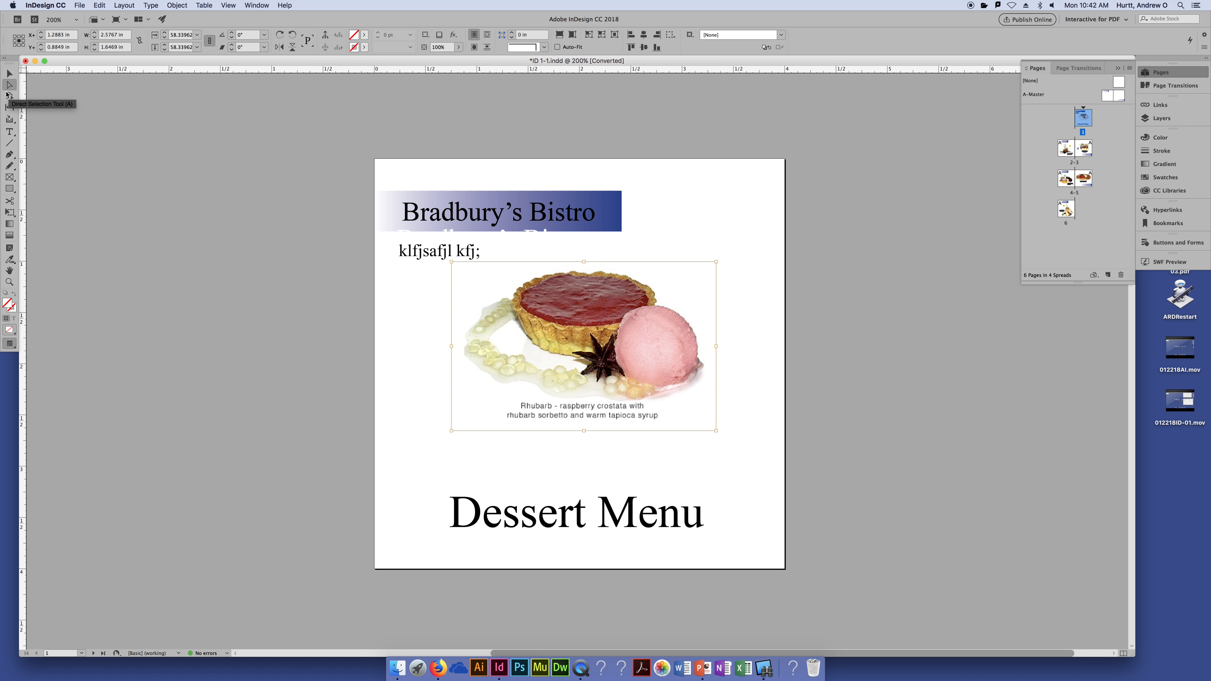
{"action": "left_click", "coordinate": [9, 96]}
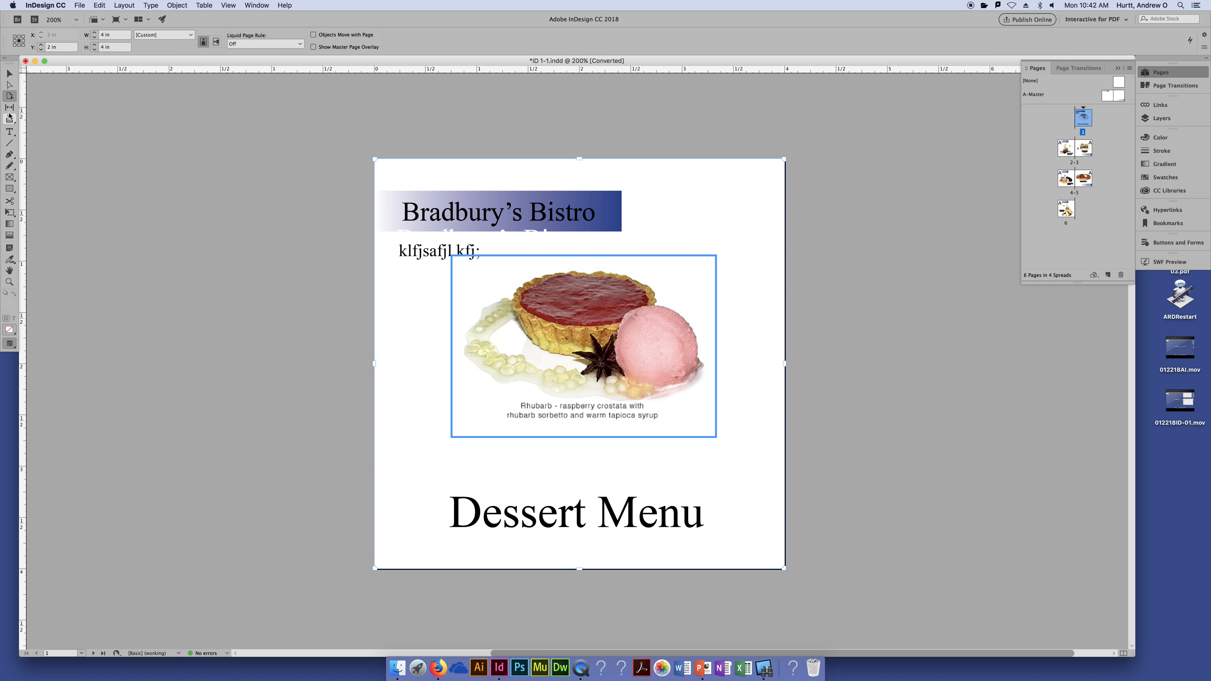
{"action": "left_click", "coordinate": [10, 131]}
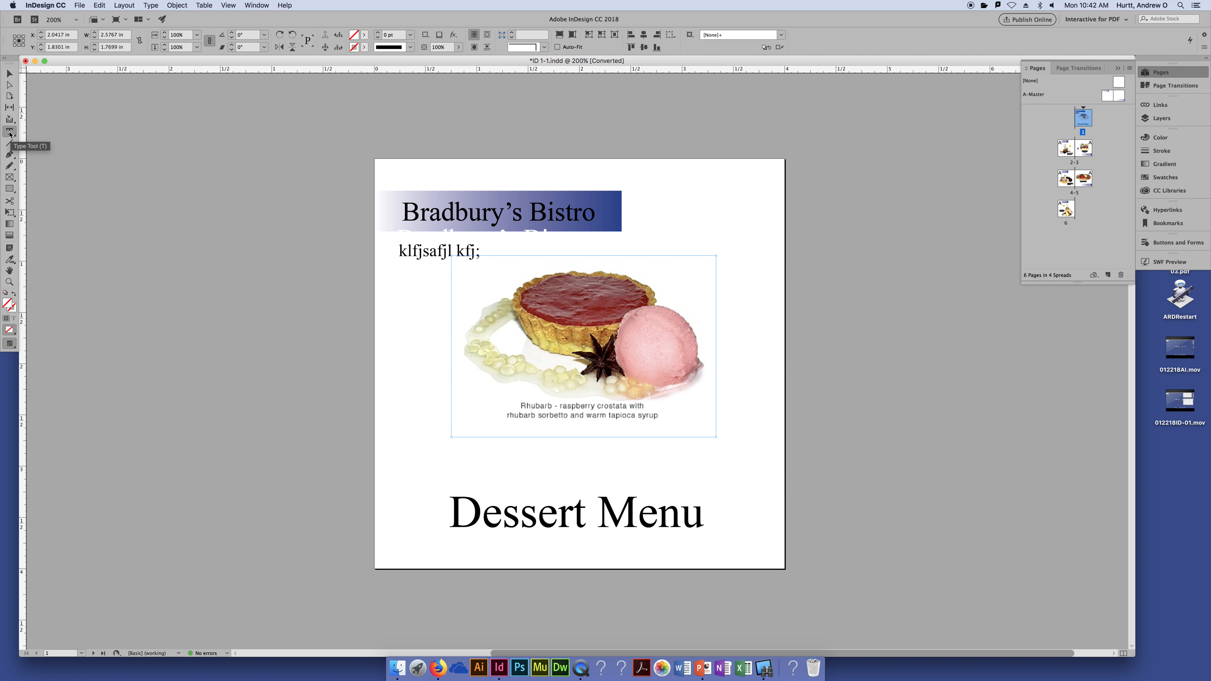
{"action": "left_click", "coordinate": [10, 178]}
{"action": "left_click", "coordinate": [10, 190]}
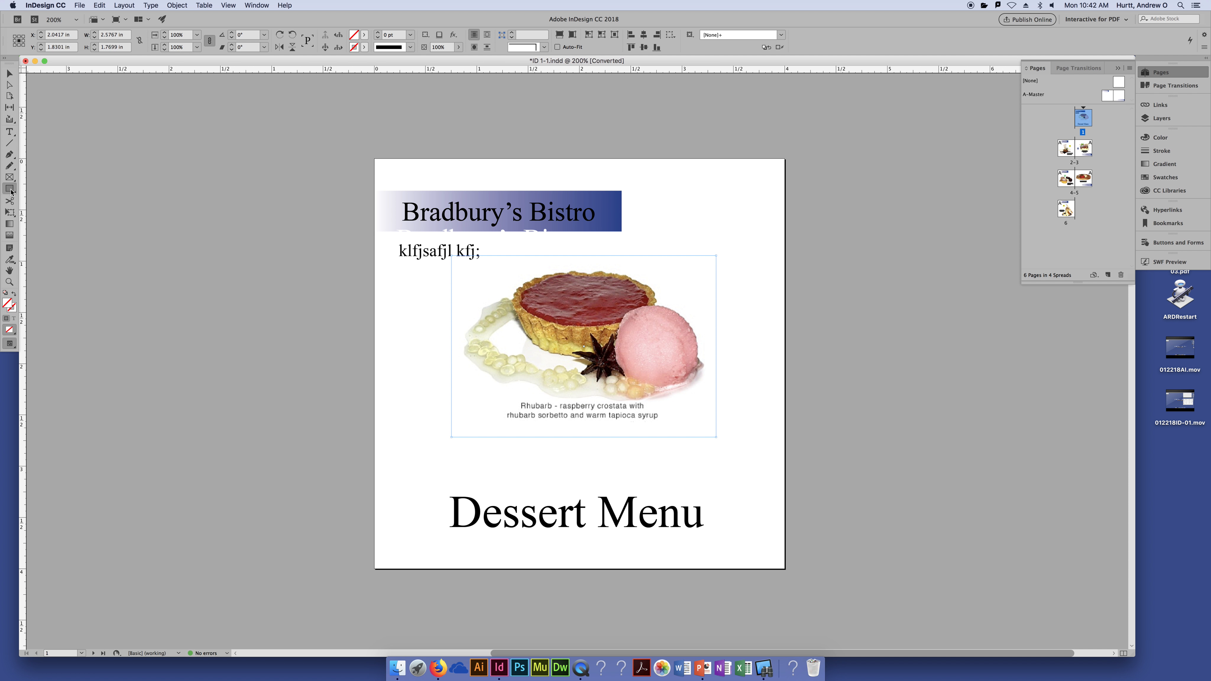
- Deselect the picture frame and compare the options of the Type and Selection tools, finishing with the Selection tool
{"action": "left_click", "coordinate": [9, 131]}
{"action": "left_click", "coordinate": [10, 74]}
{"action": "left_click", "coordinate": [230, 153]}
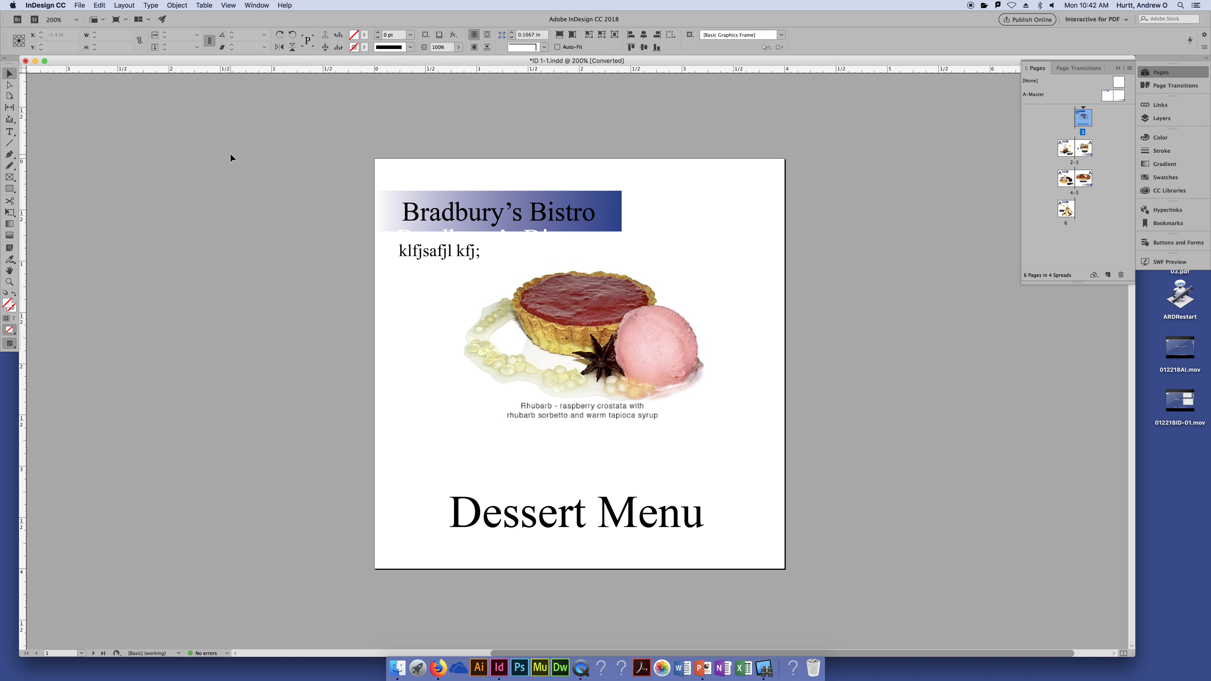
{"action": "left_click", "coordinate": [10, 131]}
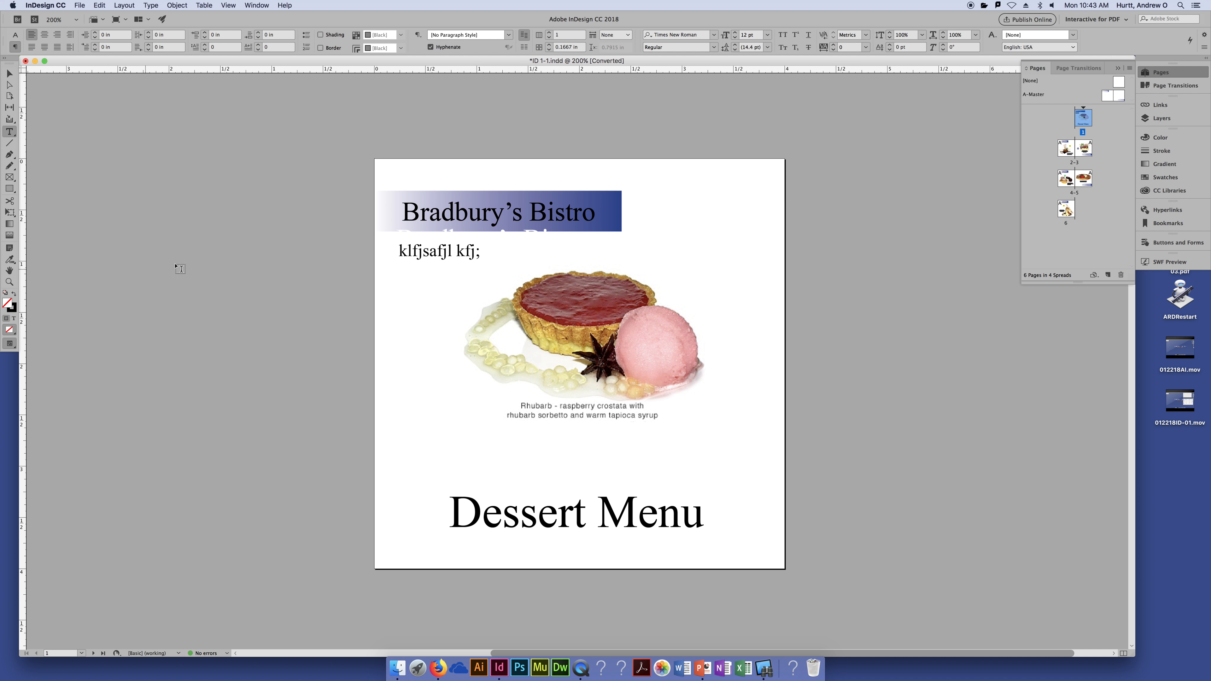
{"action": "left_click", "coordinate": [10, 74]}
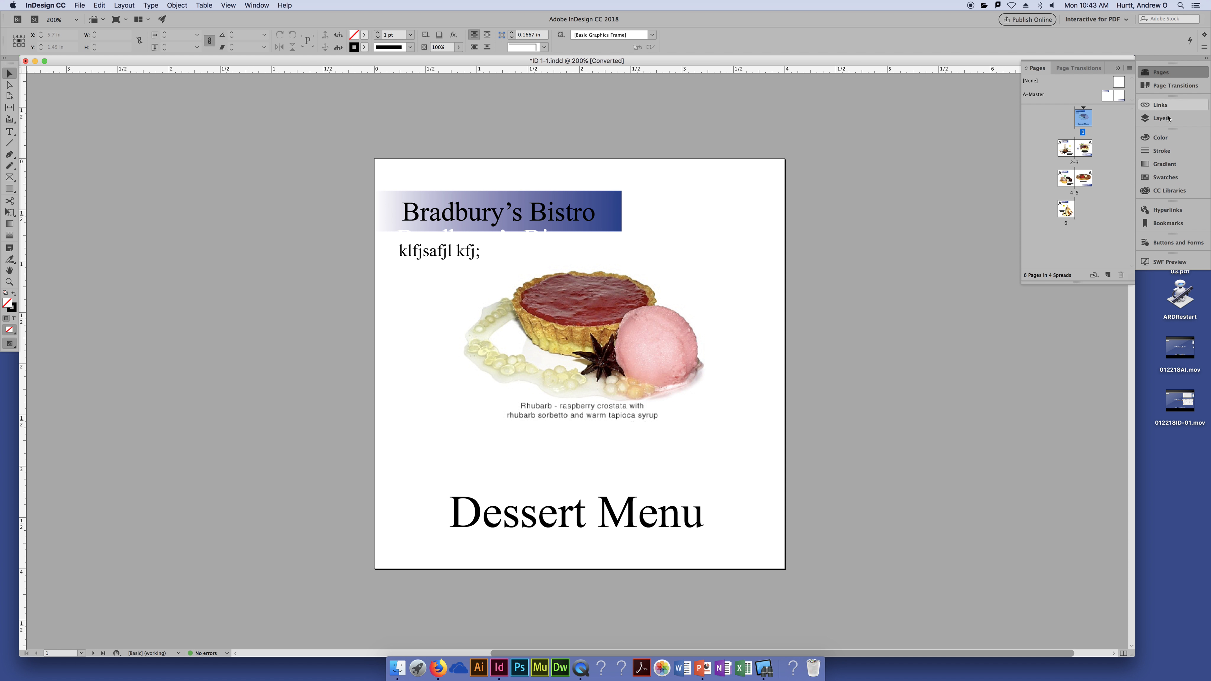
- Examine the page thumbnails and the Color, Stroke, Gradient and Swatches options offered by the Interactive for PDF workspace
{"action": "left_click", "coordinate": [1177, 69]}
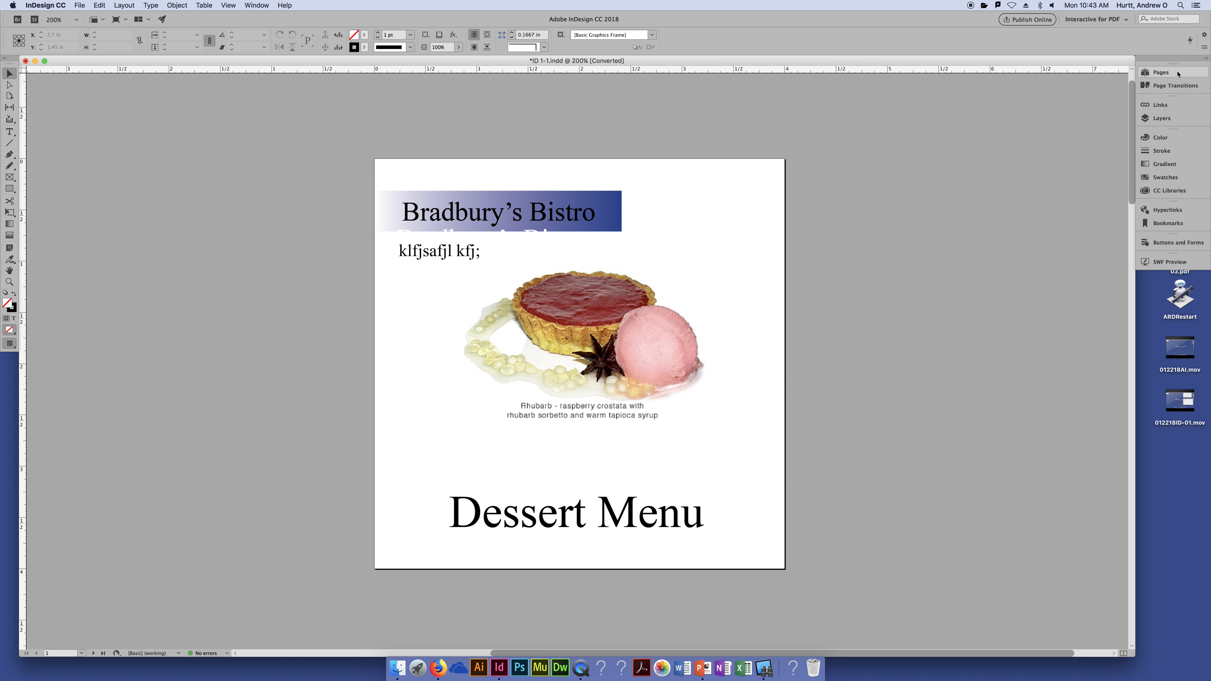
{"action": "left_click", "coordinate": [1178, 71]}
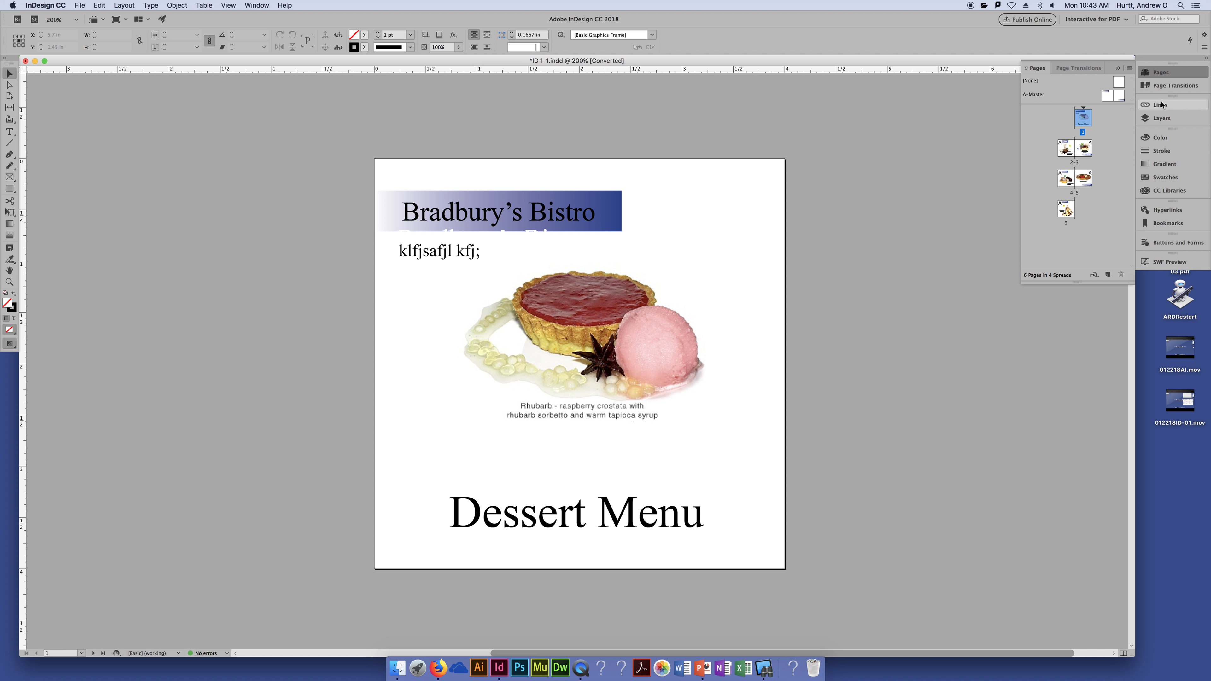
{"action": "left_click", "coordinate": [1163, 139]}
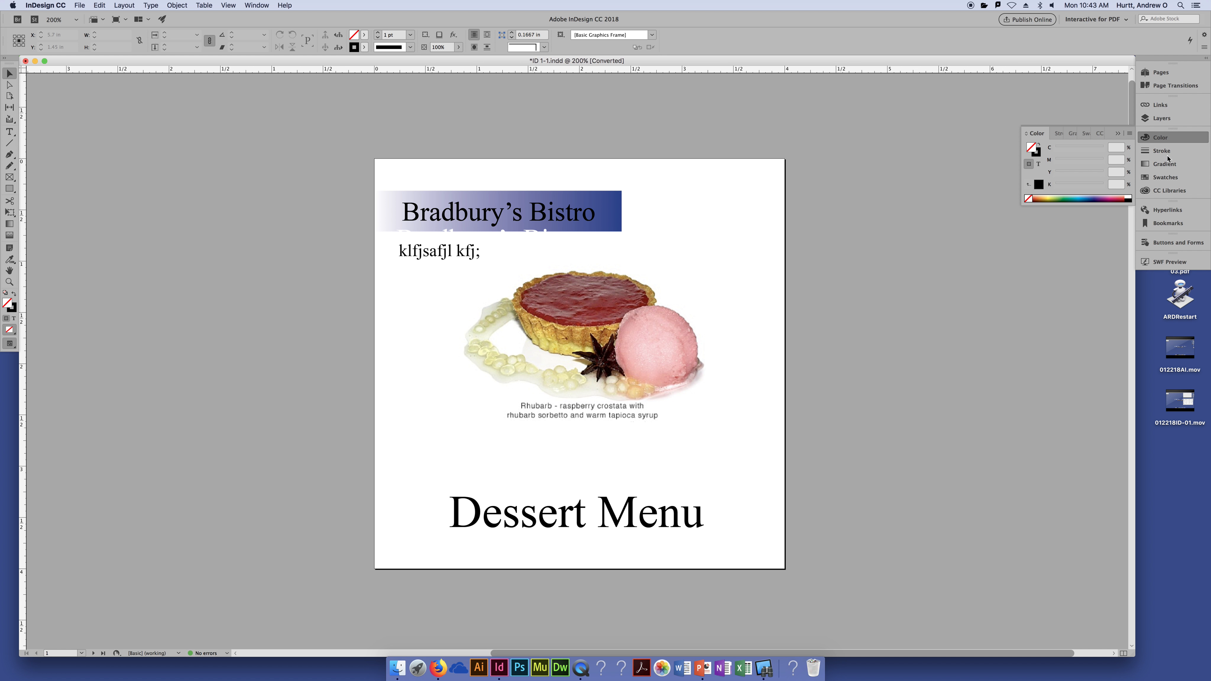
{"action": "left_click", "coordinate": [1162, 150]}
{"action": "left_click", "coordinate": [1168, 164]}
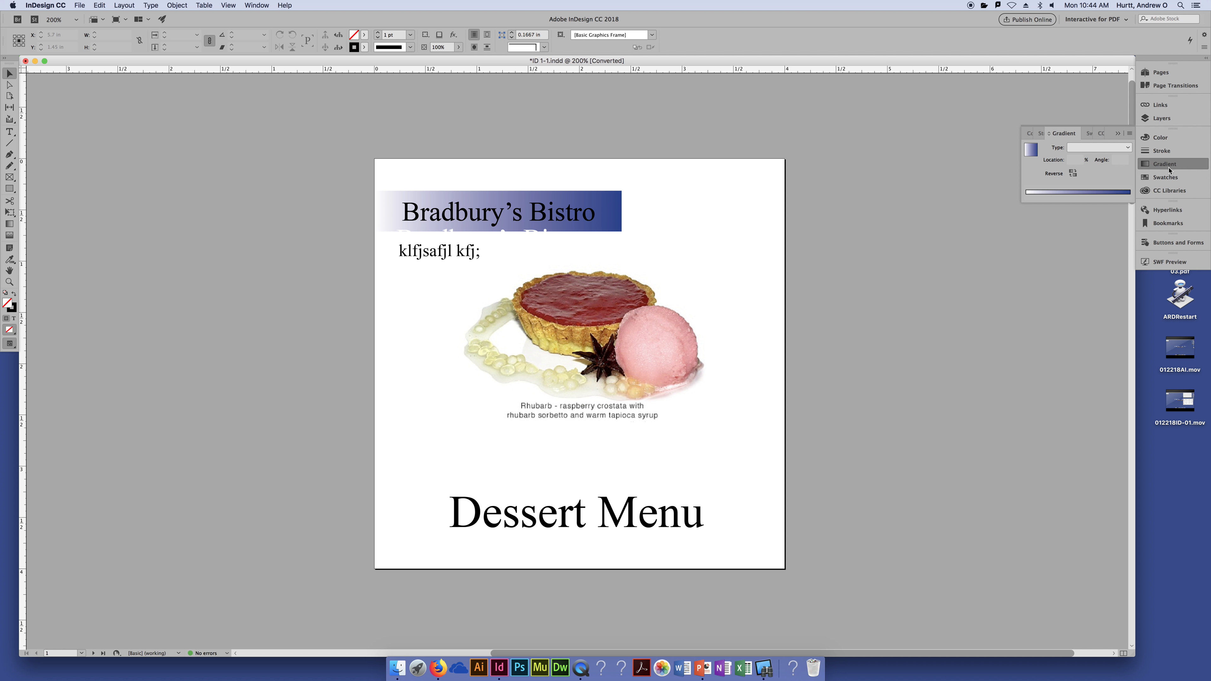
{"action": "left_click", "coordinate": [1165, 177]}
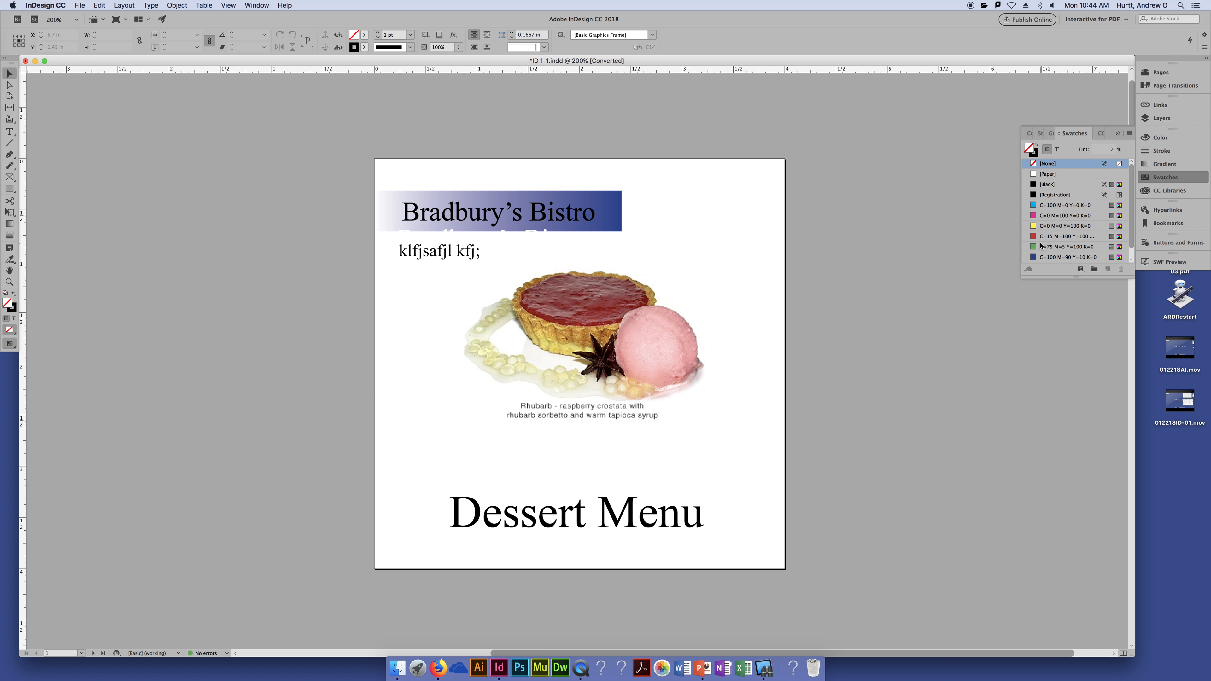
{"action": "scroll", "coordinate": [1037, 250], "scroll_direction": "down", "scroll_amount": 1}
{"action": "scroll", "coordinate": [1040, 249], "scroll_direction": "up", "scroll_amount": 1}
{"action": "left_click", "coordinate": [1159, 176]}
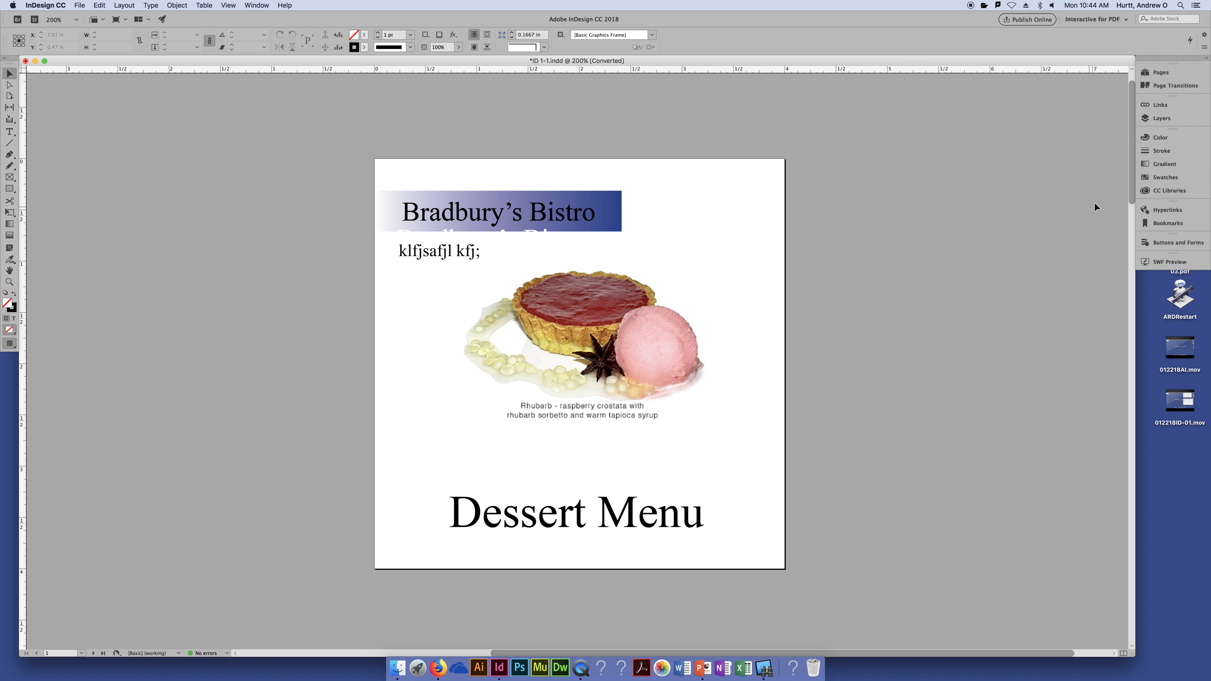
- Look through the full swatch list, and view the Stroke, Gradient and CC Libraries options
{"action": "left_click", "coordinate": [1163, 176]}
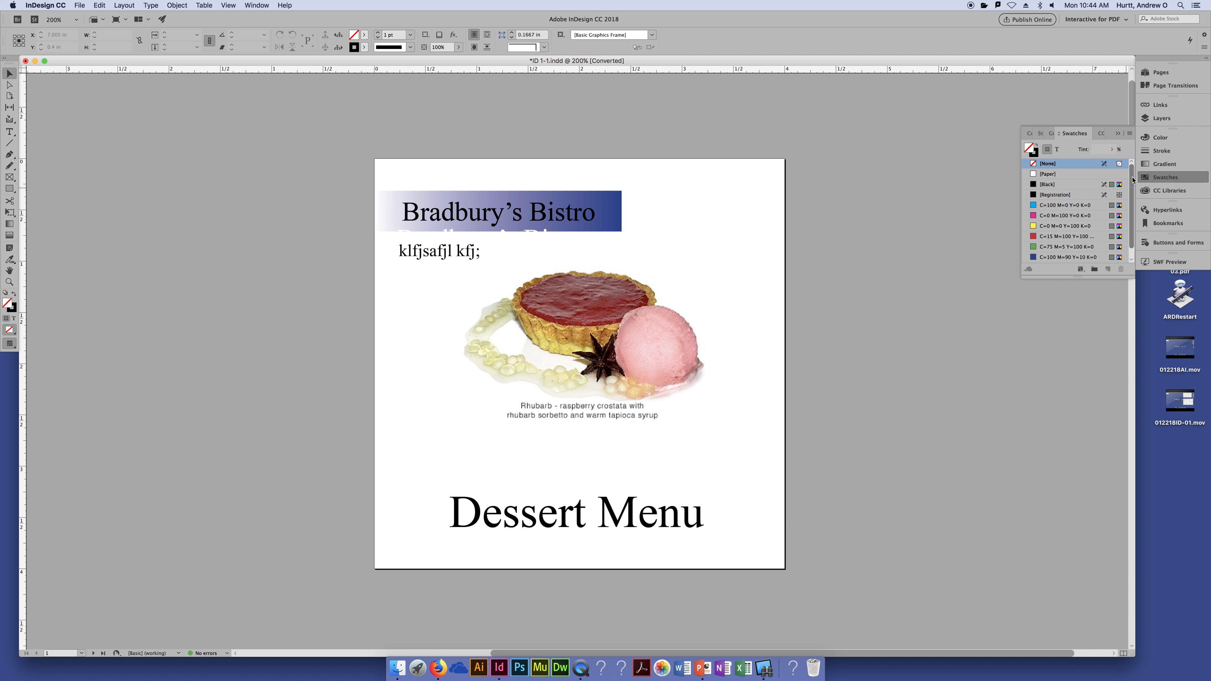
{"action": "scroll", "coordinate": [1127, 249], "scroll_direction": "down", "scroll_amount": 1}
{"action": "scroll", "coordinate": [1132, 225], "scroll_direction": "up", "scroll_amount": 1}
{"action": "scroll", "coordinate": [1061, 234], "scroll_direction": "down", "scroll_amount": 1}
{"action": "scroll", "coordinate": [1062, 179], "scroll_direction": "up", "scroll_amount": 1}
{"action": "left_click", "coordinate": [1154, 152]}
{"action": "left_click", "coordinate": [1157, 164]}
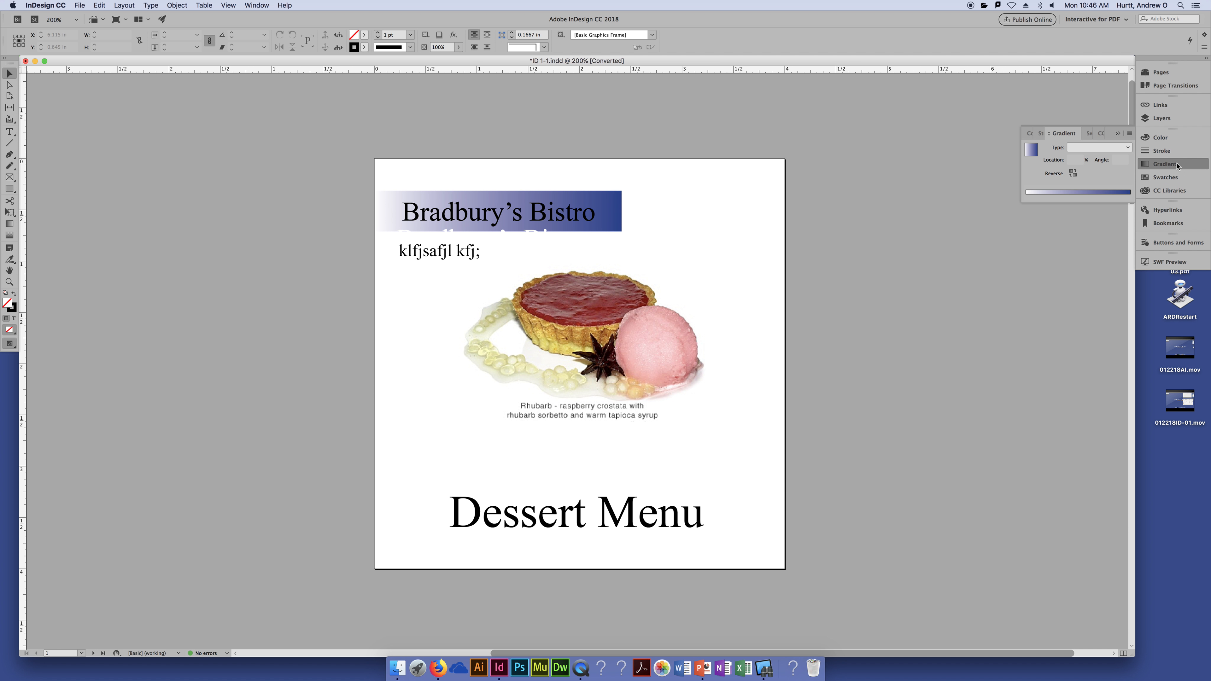
{"action": "left_click", "coordinate": [1177, 193]}
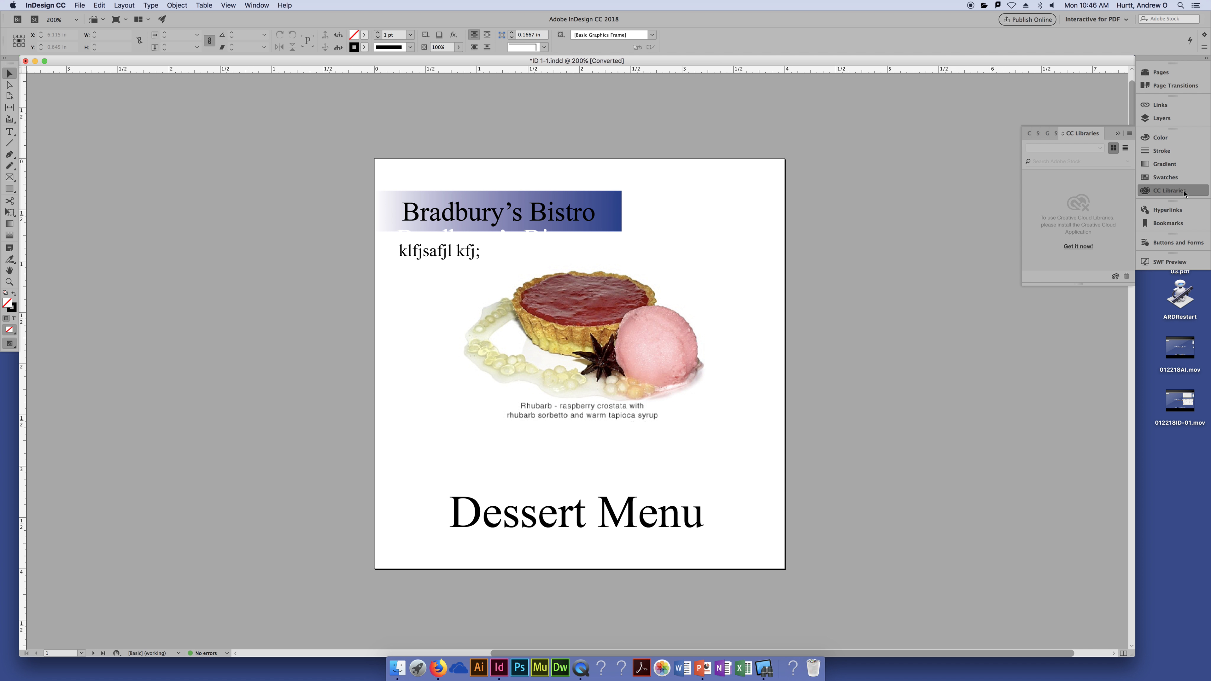
{"action": "left_click", "coordinate": [1184, 193]}
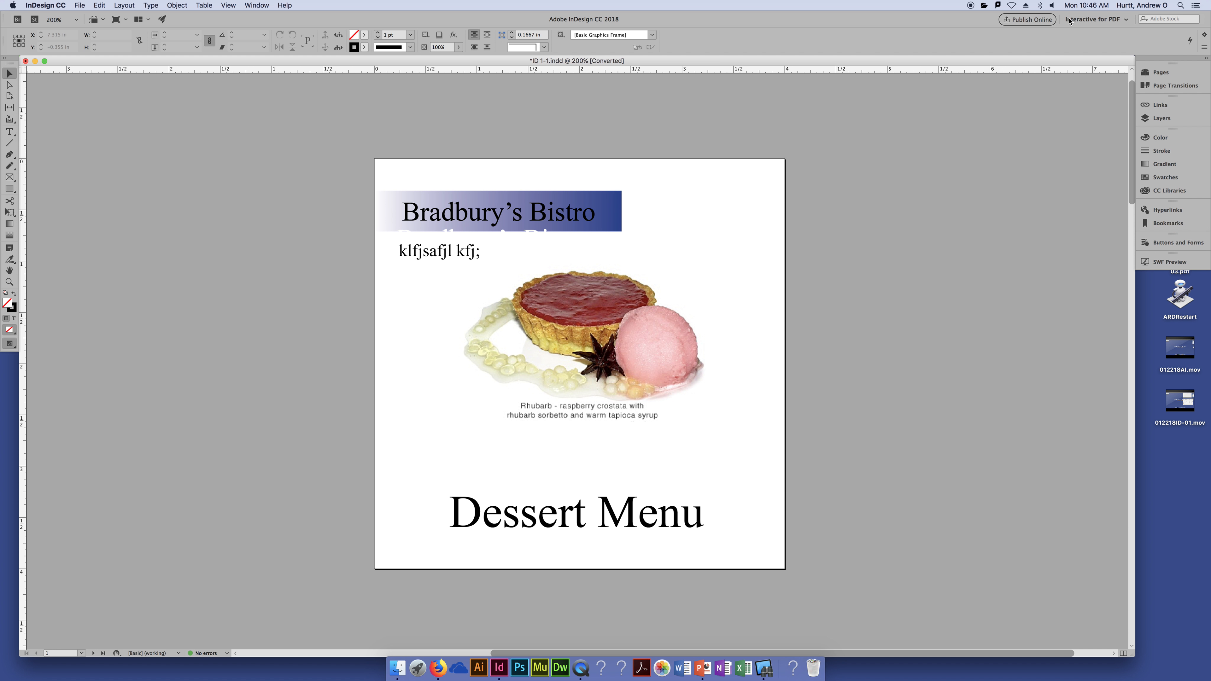
- Compare the document's Hyperlinks and Bookmarks lists, leaving Bookmarks displayed
{"action": "left_click", "coordinate": [1167, 211]}
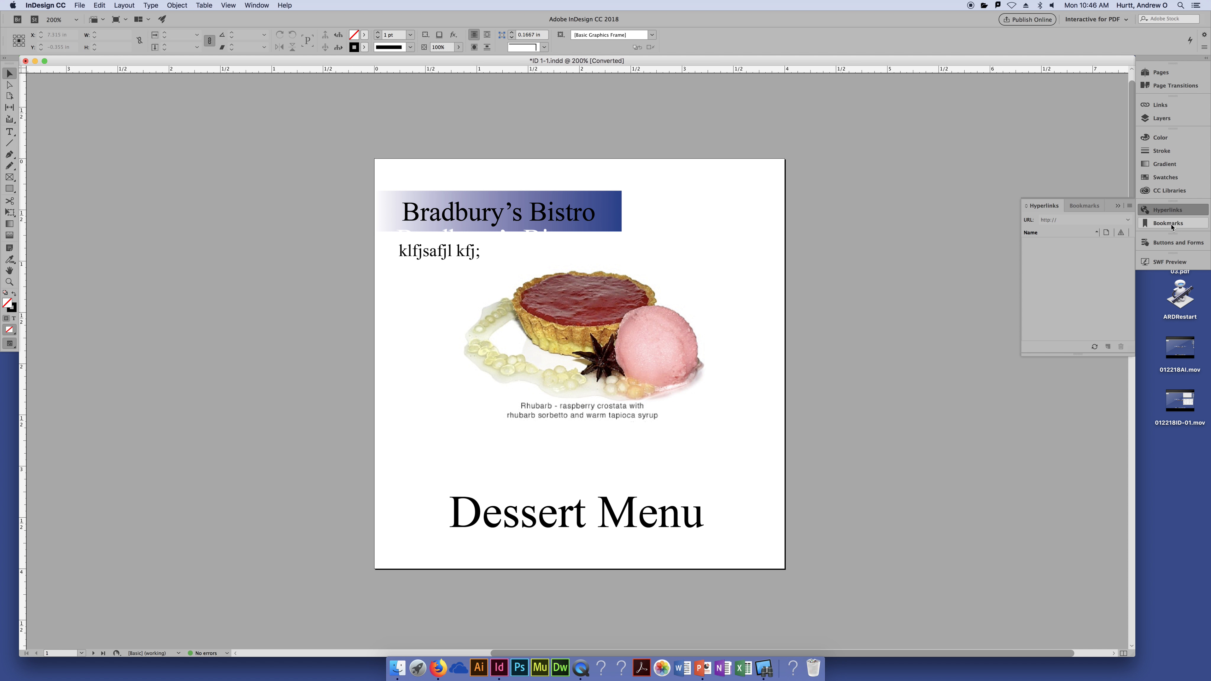
{"action": "left_click", "coordinate": [1172, 225]}
{"action": "left_click", "coordinate": [1174, 212]}
{"action": "left_click", "coordinate": [1173, 224]}
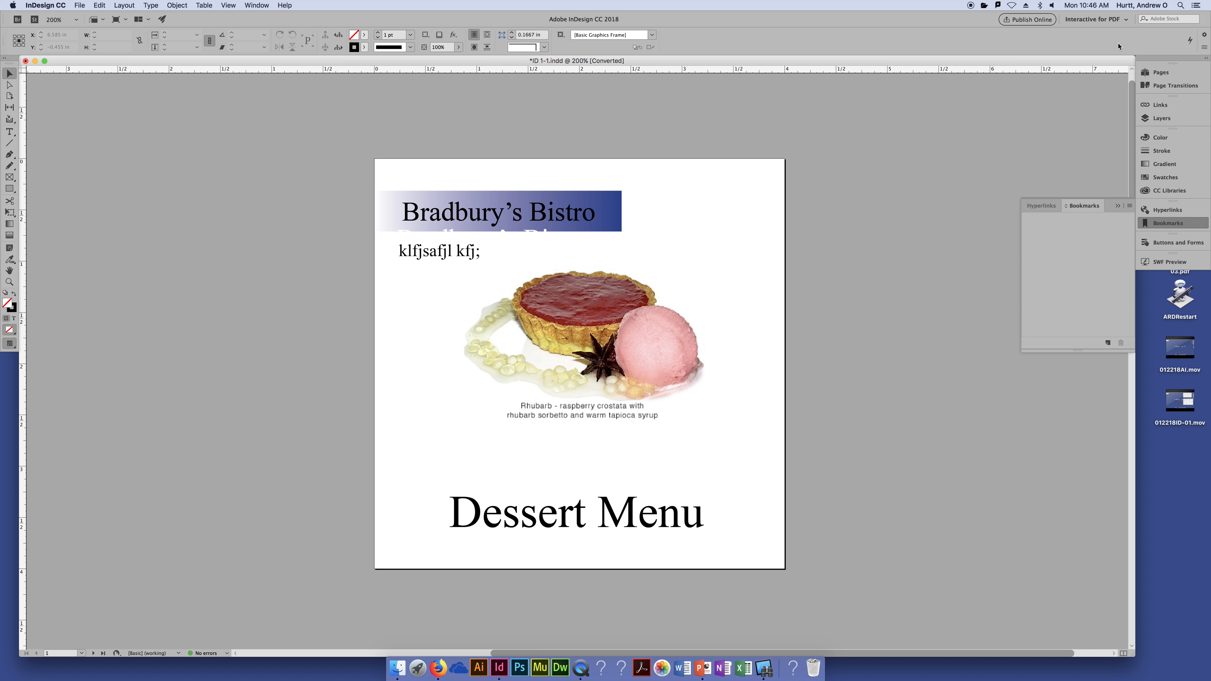
- Preview the Advanced, Book and Typography workspaces, and collapse the Hyperlinks list in the Typography workspace
{"action": "left_click", "coordinate": [1115, 19]}
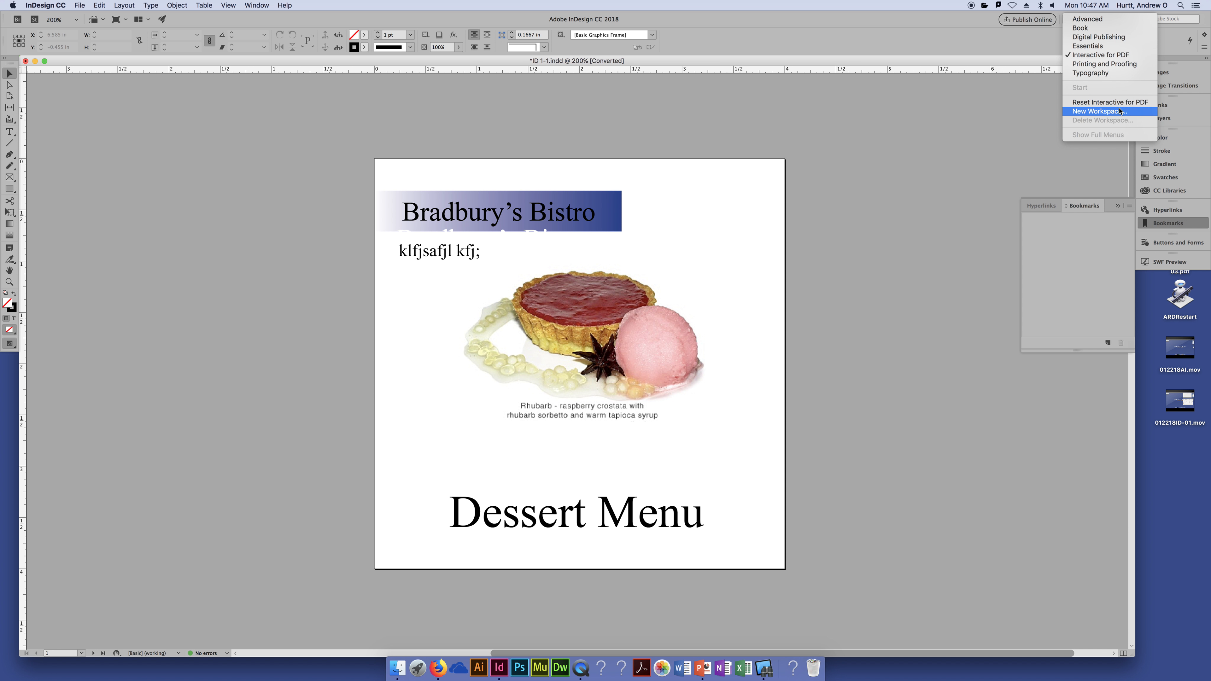
{"action": "left_click", "coordinate": [1092, 19]}
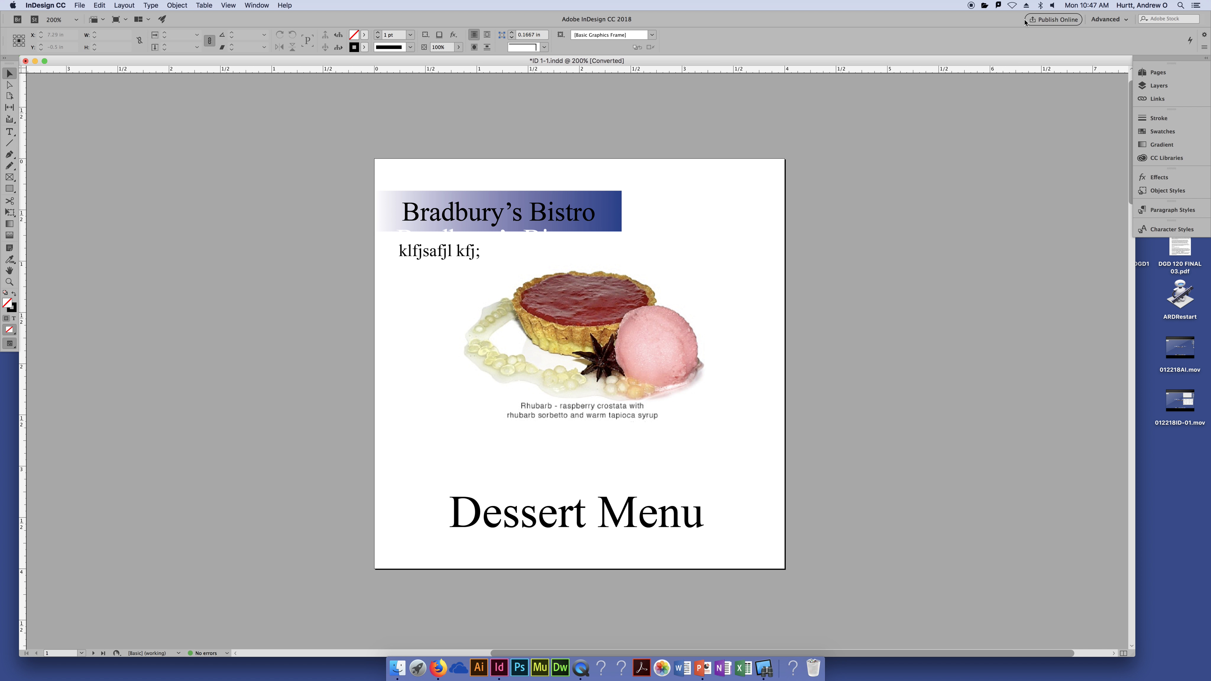
{"action": "left_click", "coordinate": [1108, 20]}
{"action": "left_click", "coordinate": [1115, 28]}
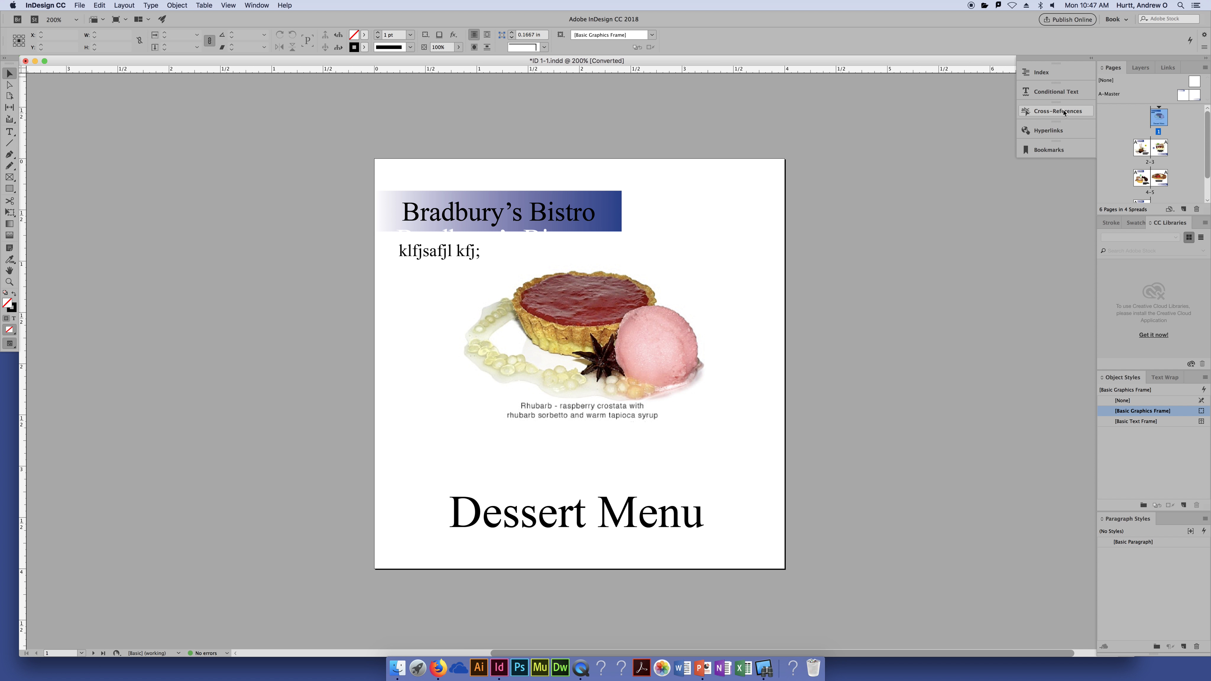
{"action": "left_click", "coordinate": [1116, 19]}
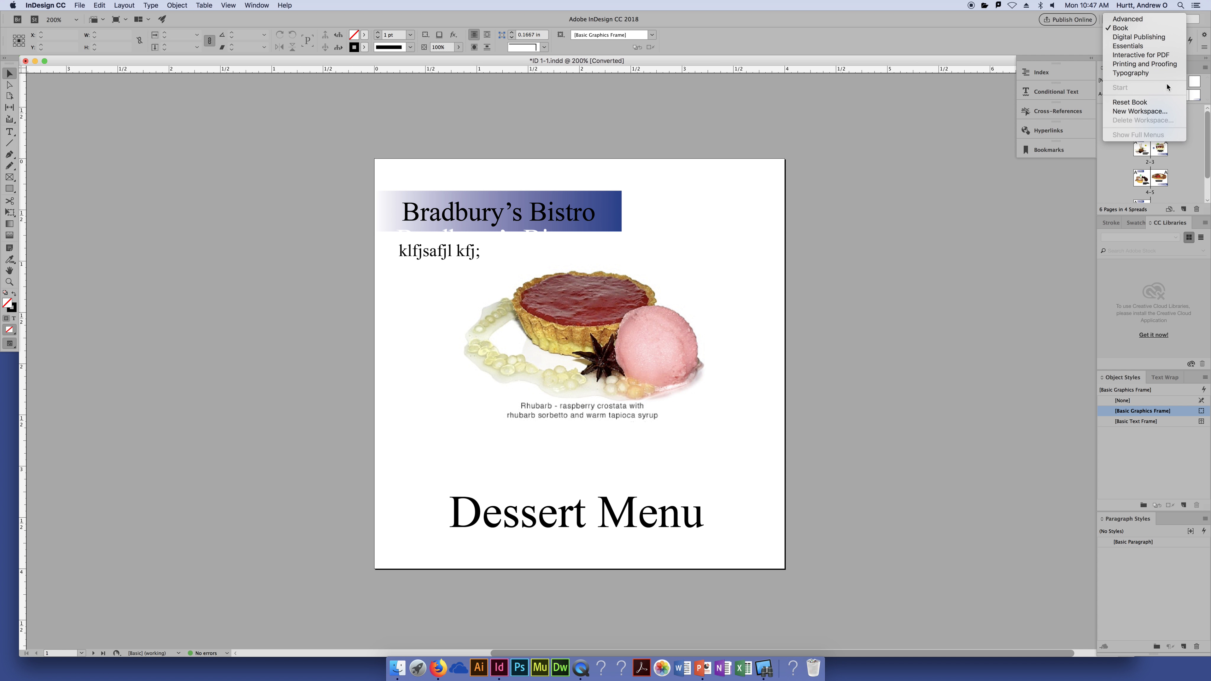
{"action": "left_click", "coordinate": [1158, 73]}
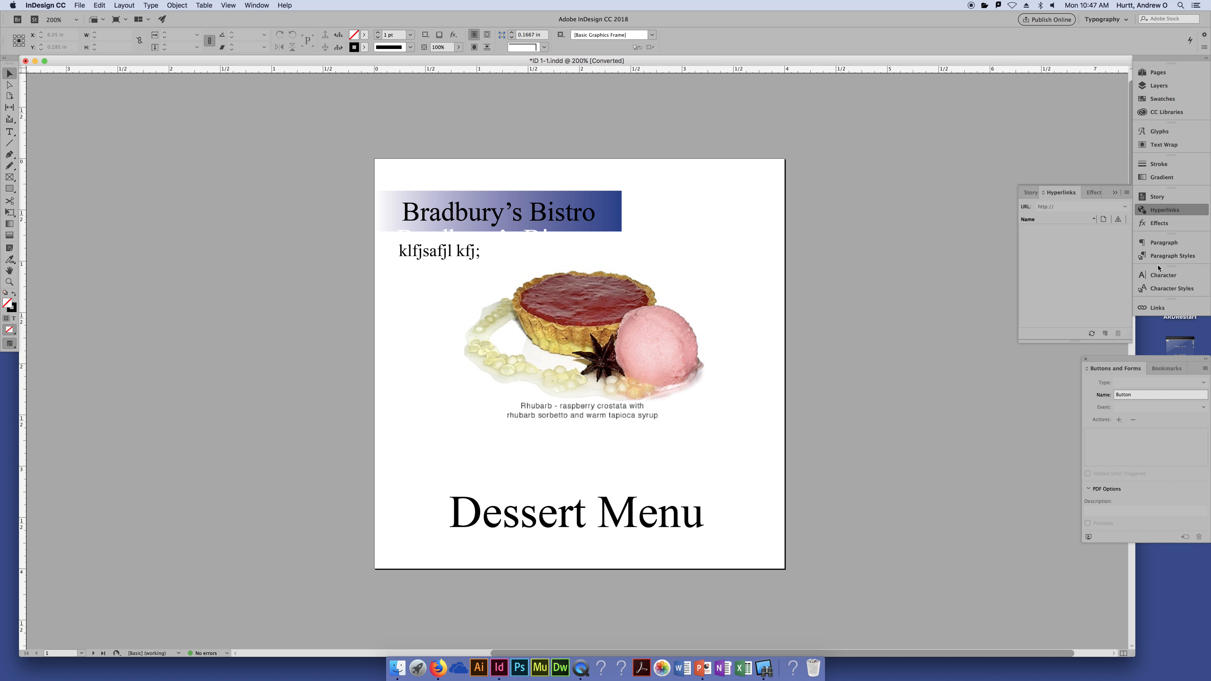
{"action": "left_click", "coordinate": [1162, 215]}
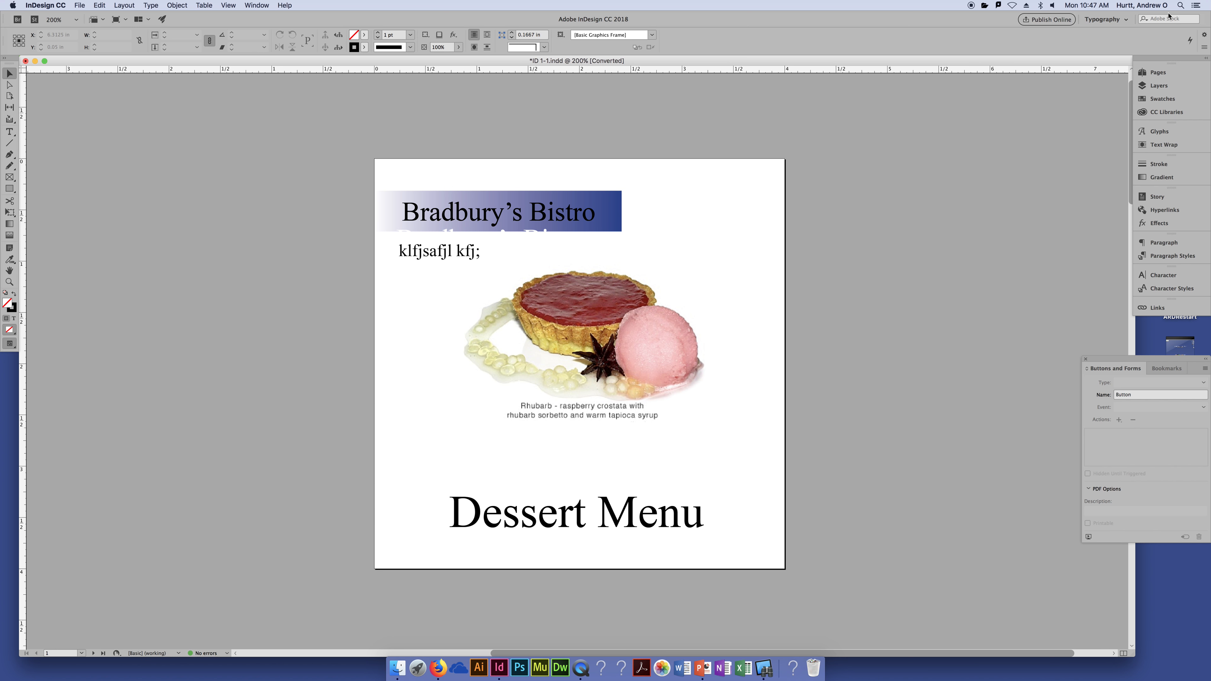
- Return to the Interactive for PDF workspace and switch from it to the Essentials workspace
{"action": "left_click", "coordinate": [1104, 19]}
{"action": "left_click", "coordinate": [1115, 54]}
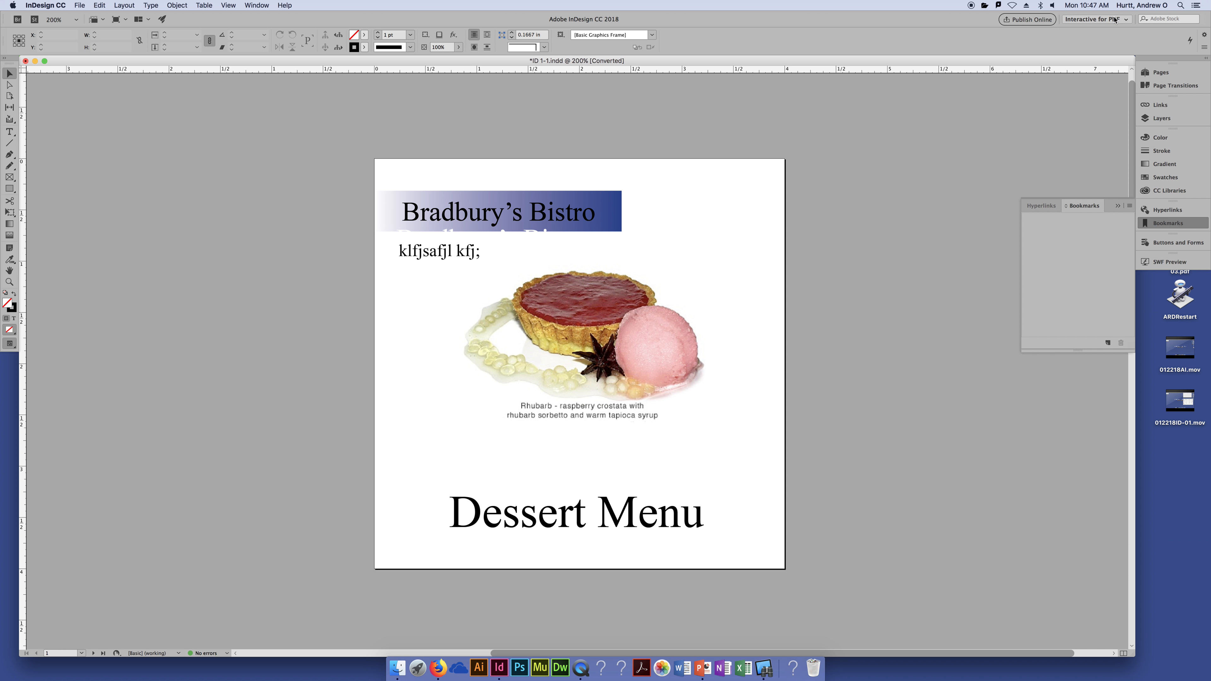
{"action": "left_click", "coordinate": [1091, 19]}
{"action": "left_click", "coordinate": [1111, 45]}
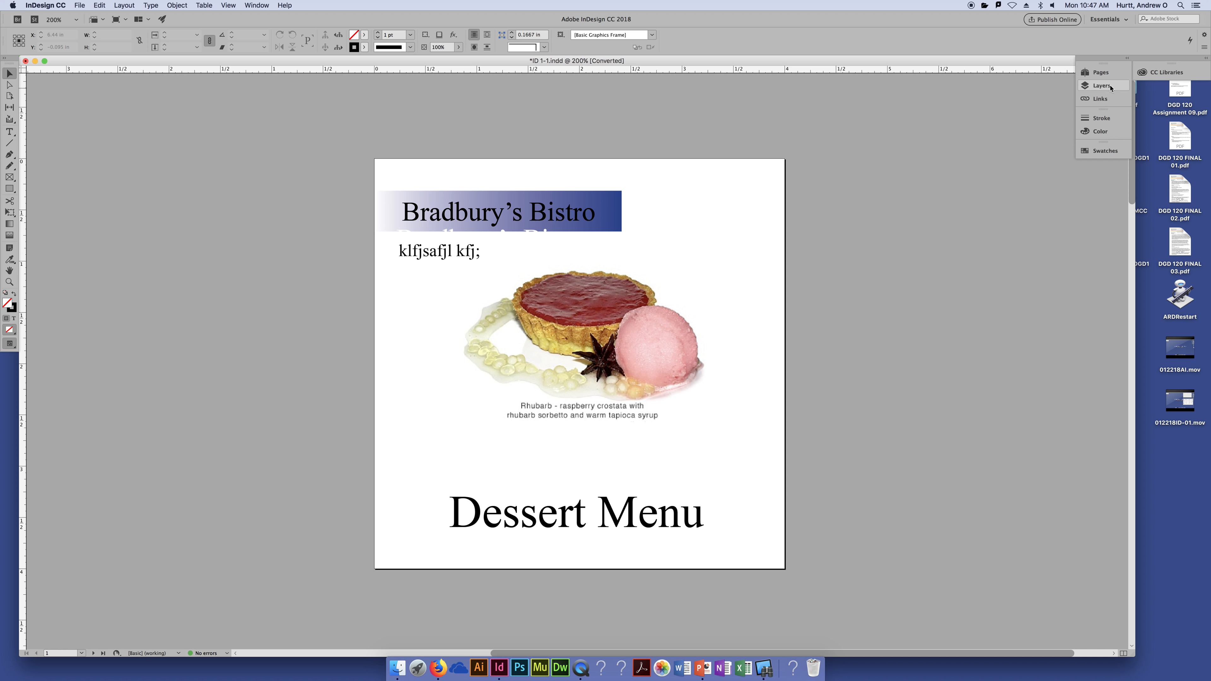
- Expand the Essentials panel group, look through its Layers, Links and Pages contents, and collapse it again
{"action": "left_click", "coordinate": [1127, 58]}
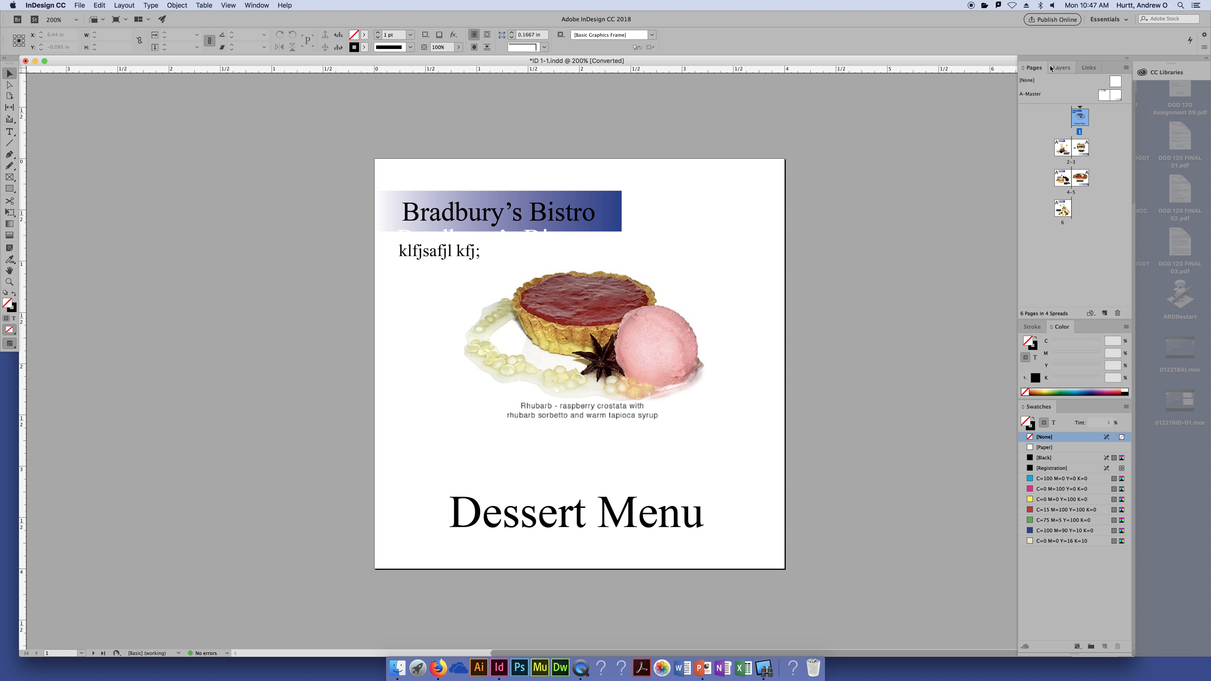
{"action": "left_click", "coordinate": [1060, 67]}
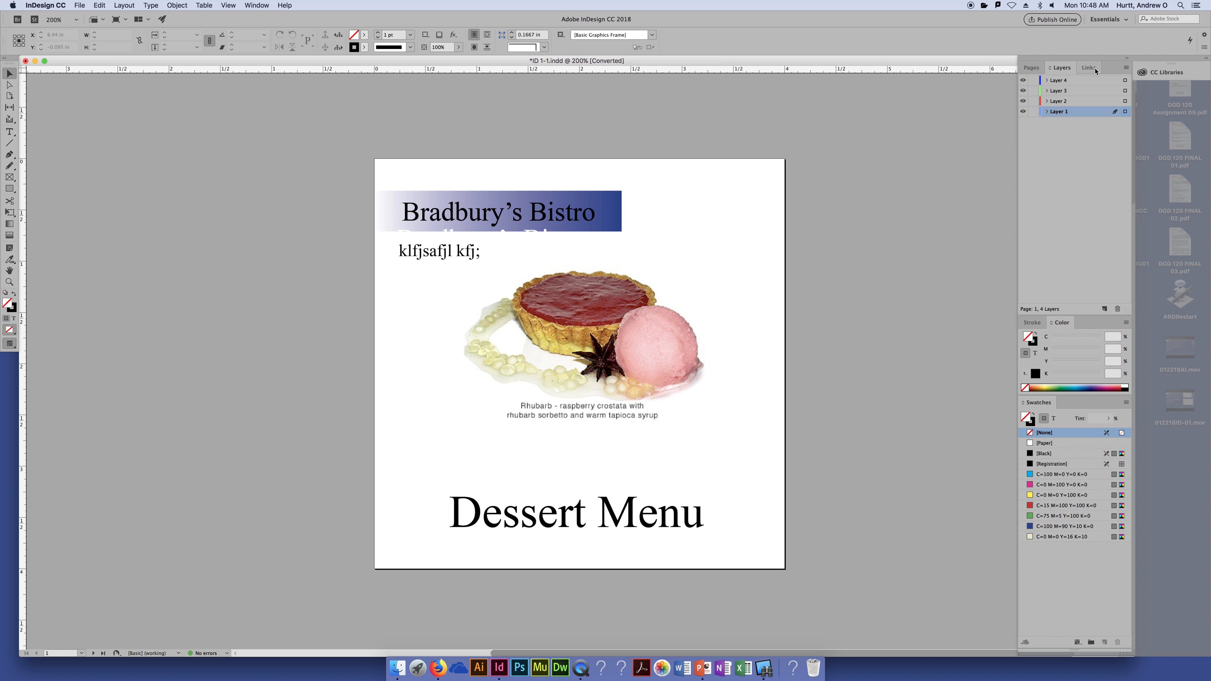
{"action": "left_click", "coordinate": [1088, 68]}
{"action": "left_click", "coordinate": [1032, 70]}
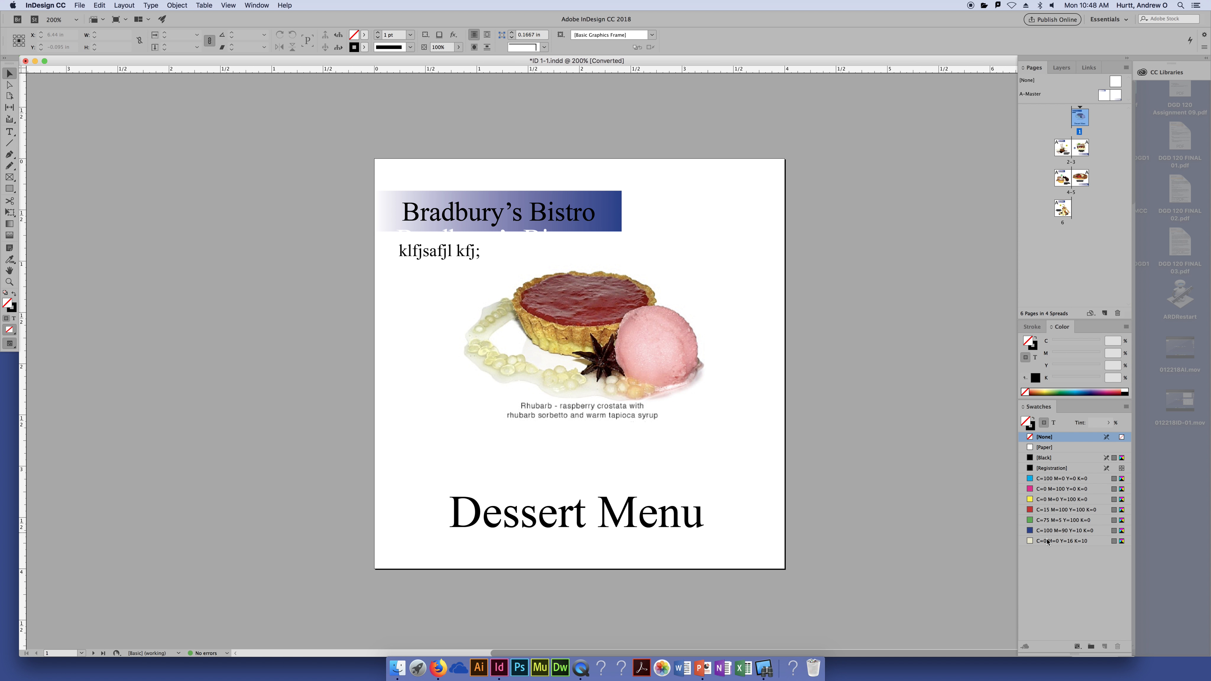
{"action": "left_click", "coordinate": [1126, 57]}
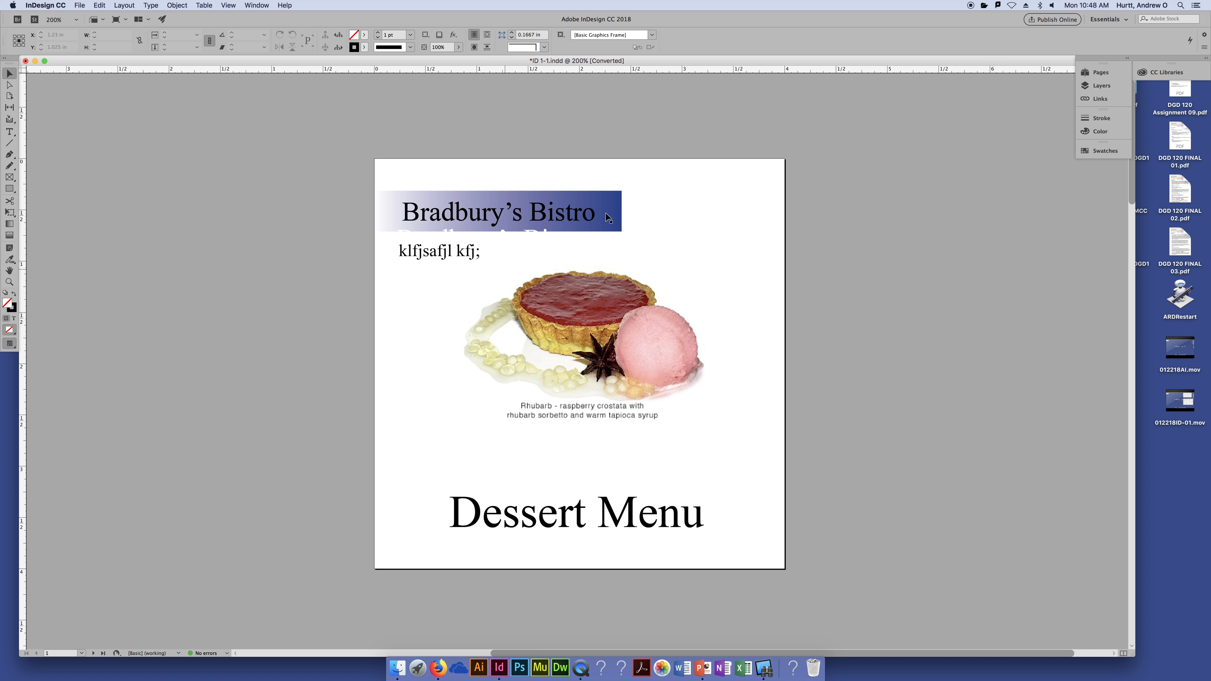
- Show the page thumbnails, enlarge the master pages area above them, and visit pages 2, 3 and 5
{"action": "left_click", "coordinate": [1100, 73]}
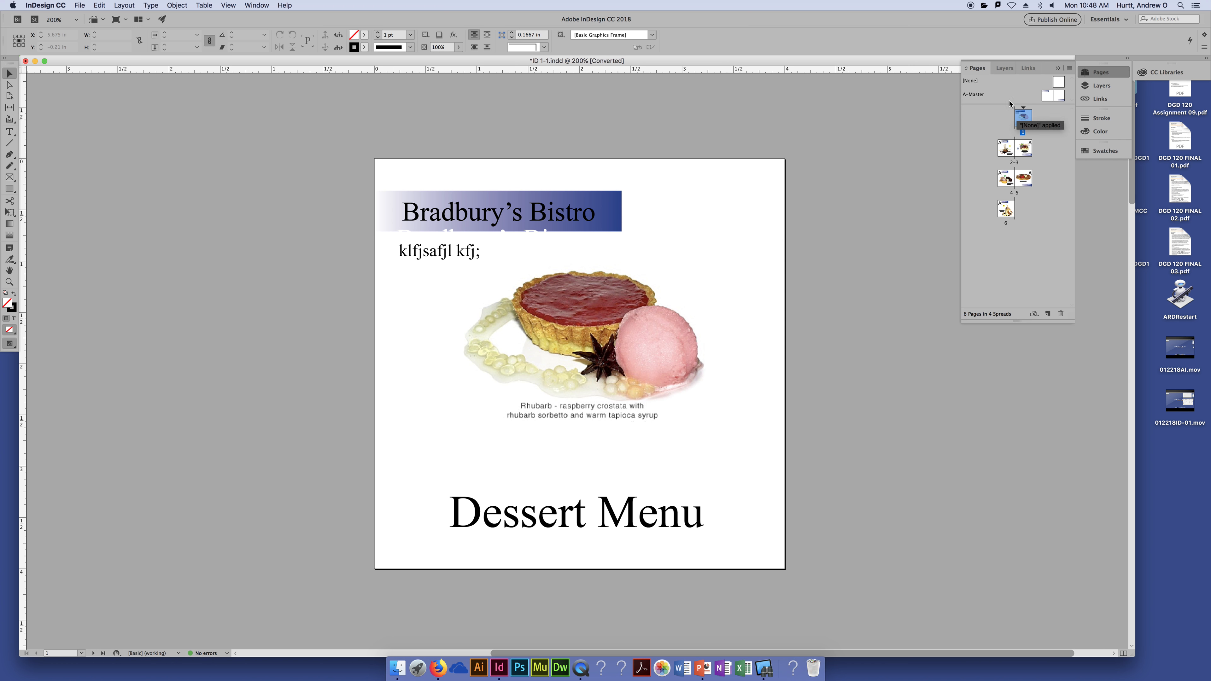
{"action": "left_click_drag", "start_coordinate": [1003, 106], "coordinate": [1004, 128]}
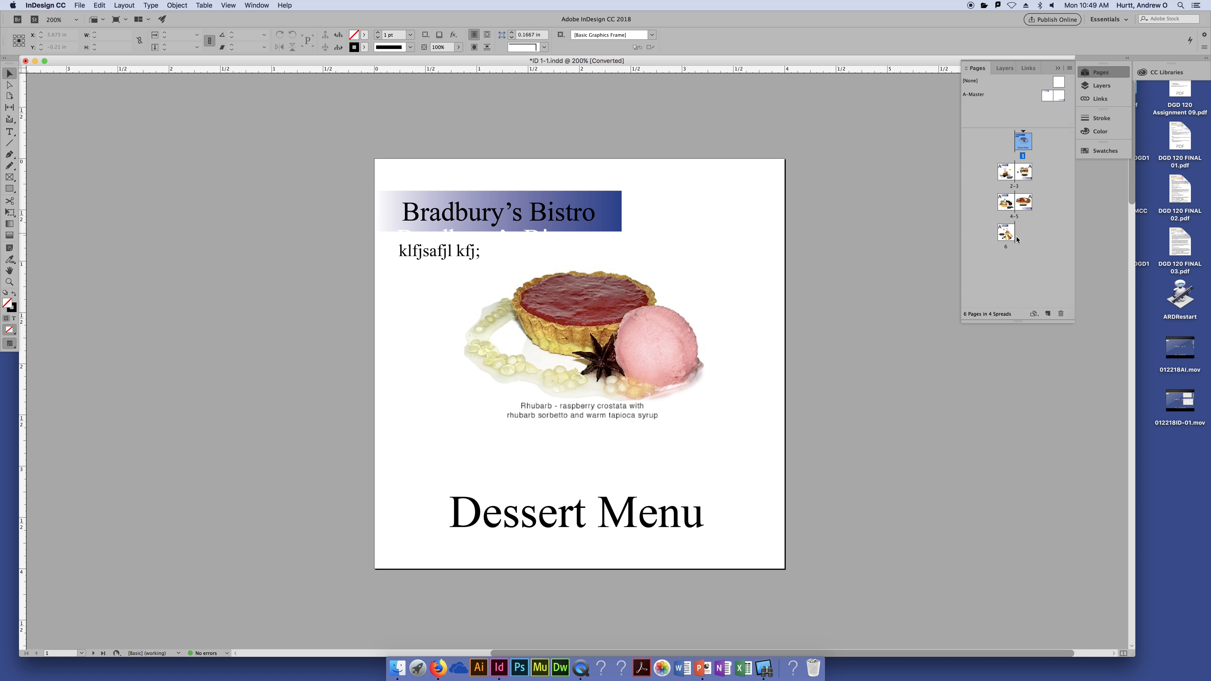
{"action": "double_click", "coordinate": [1006, 173]}
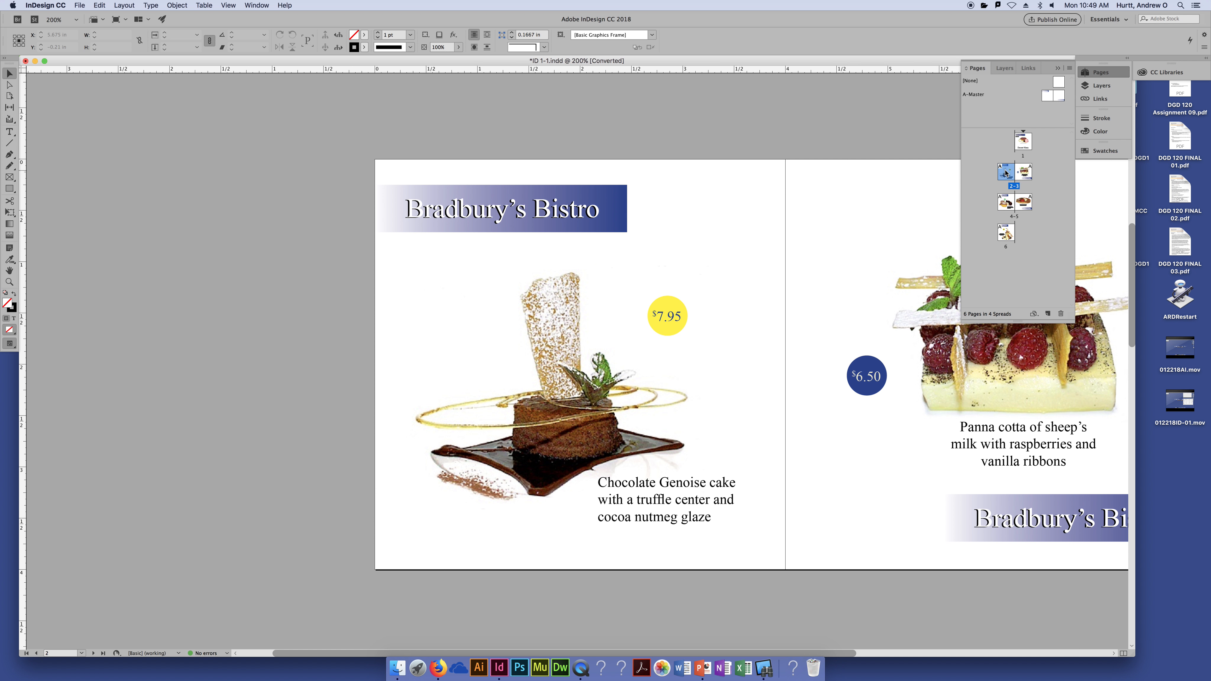
{"action": "double_click", "coordinate": [1025, 173]}
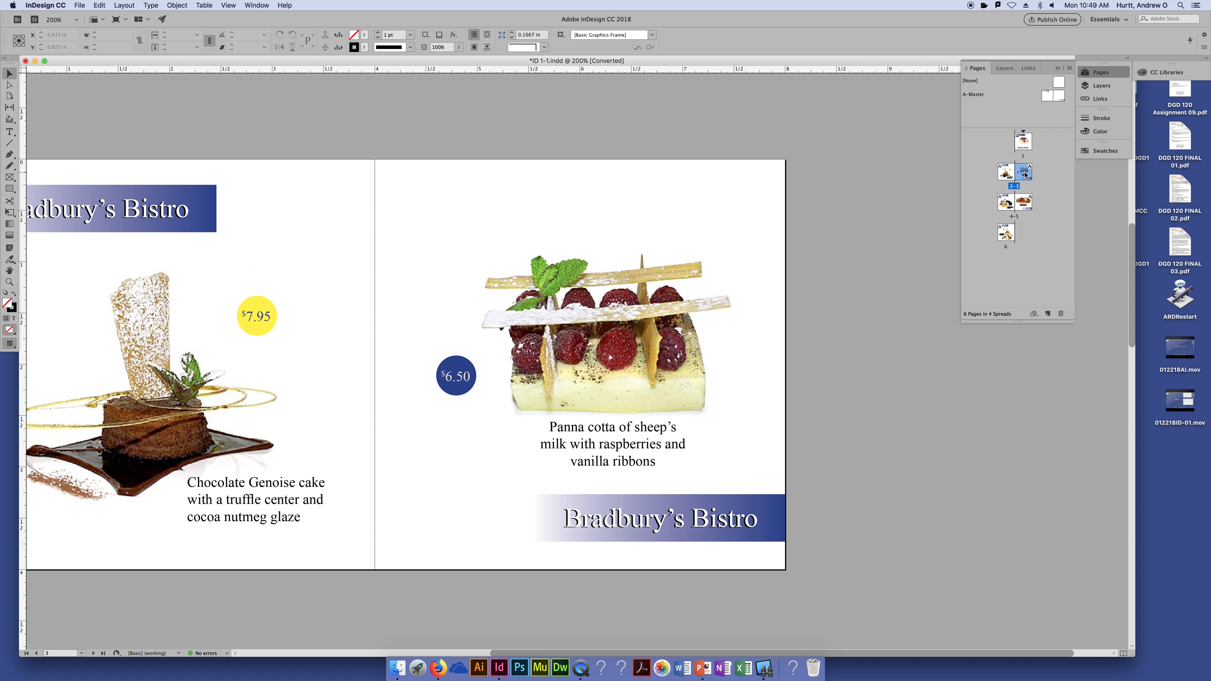
{"action": "double_click", "coordinate": [1023, 202]}
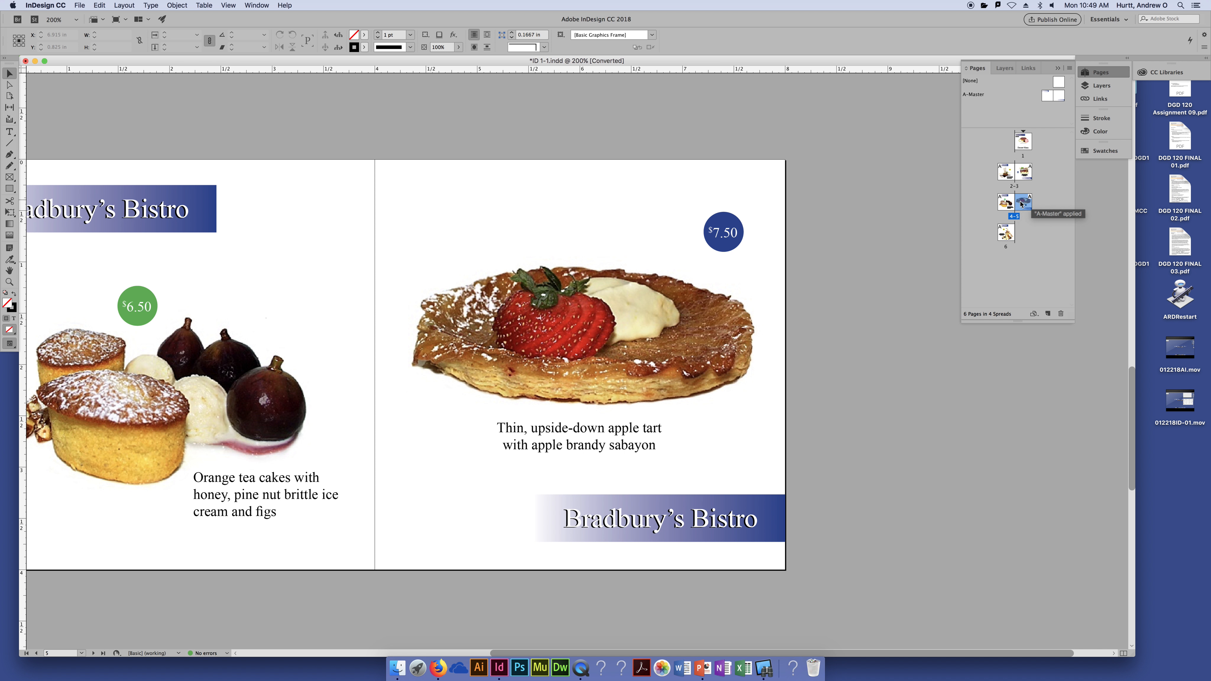
- Select the 4–5 spread's thumbnails, and open the 2–3 spread so both of its pages are in view
{"action": "left_click", "coordinate": [1014, 216]}
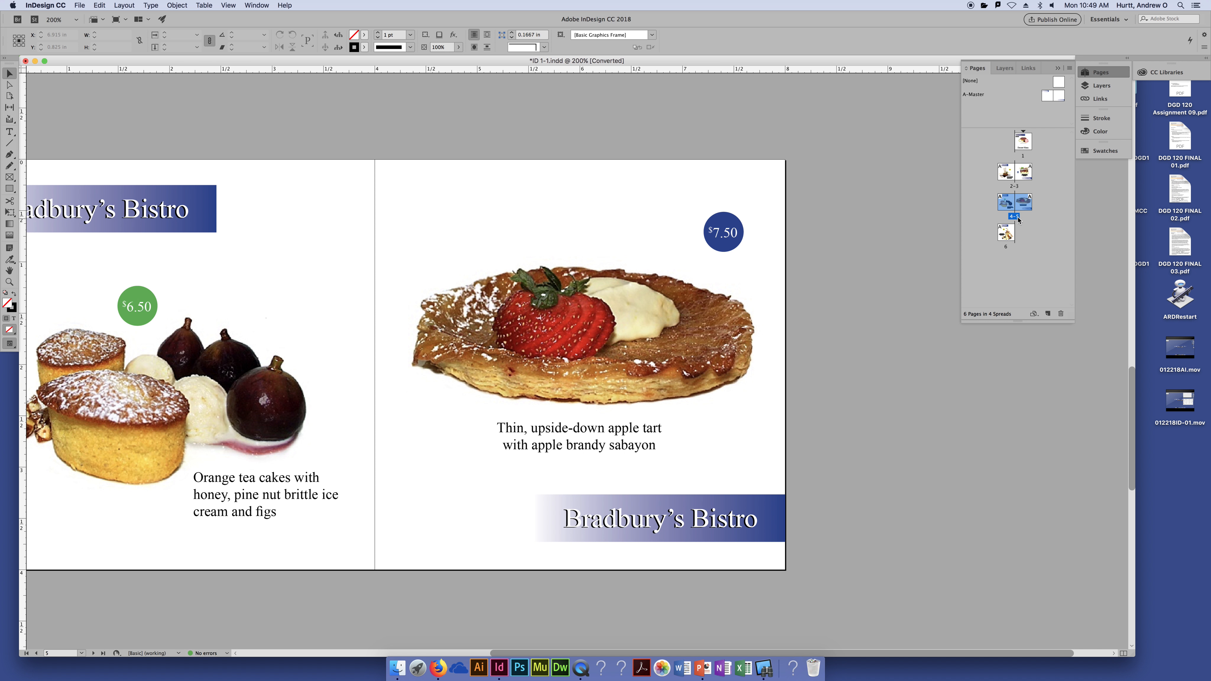
{"action": "double_click", "coordinate": [1014, 186]}
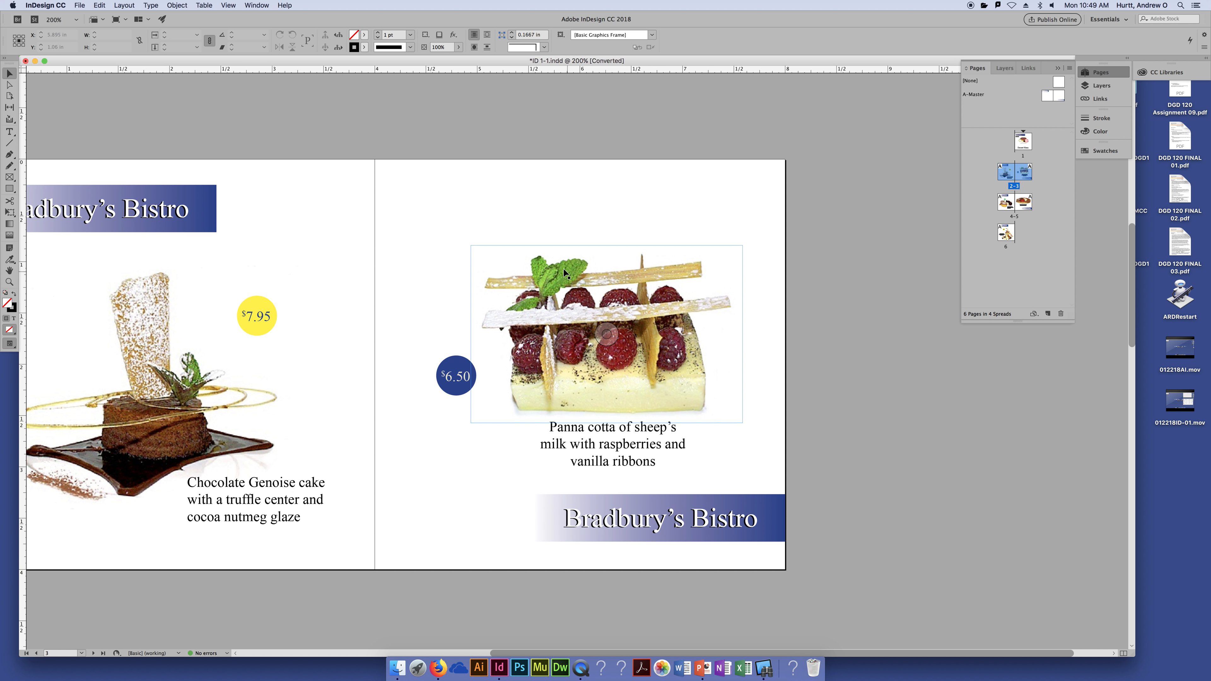
{"action": "left_click_drag", "start_coordinate": [374, 225], "coordinate": [541, 217]}
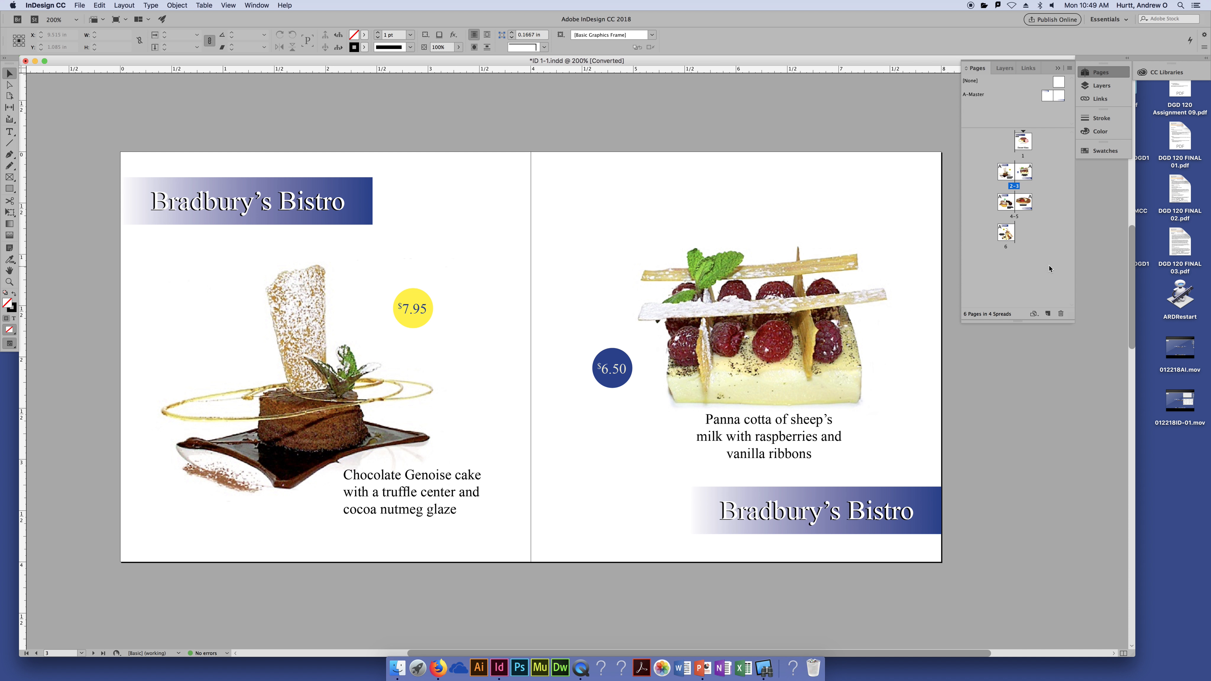
- Open the 4–5 spread and pan around it, and return to page 1, placing it near the middle of the window
{"action": "double_click", "coordinate": [1015, 217]}
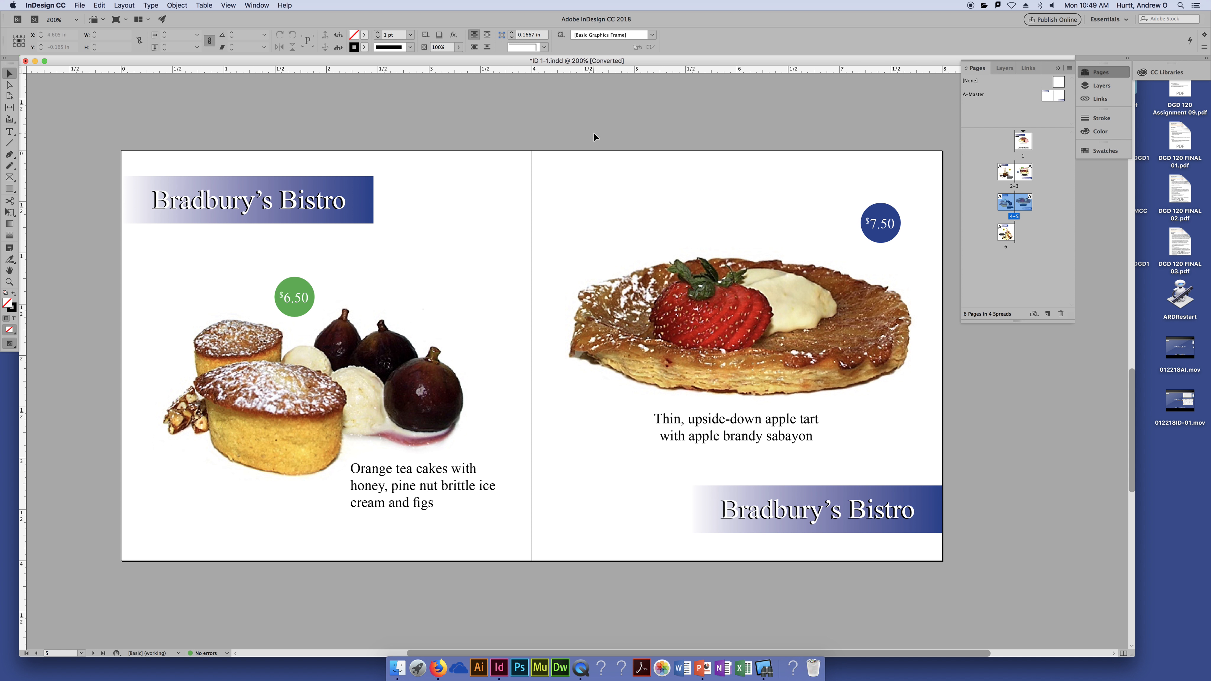
{"action": "left_click_drag", "start_coordinate": [427, 253], "coordinate": [438, 186]}
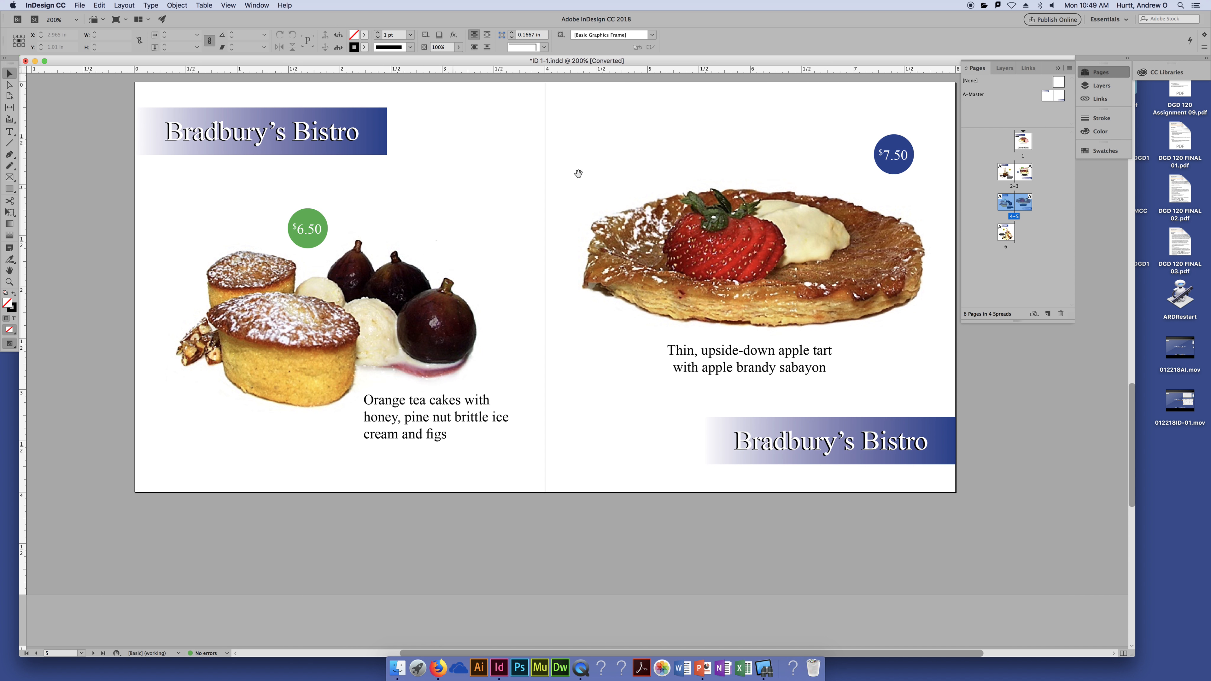
{"action": "scroll", "coordinate": [521, 306], "scroll_direction": "up", "scroll_amount": 3}
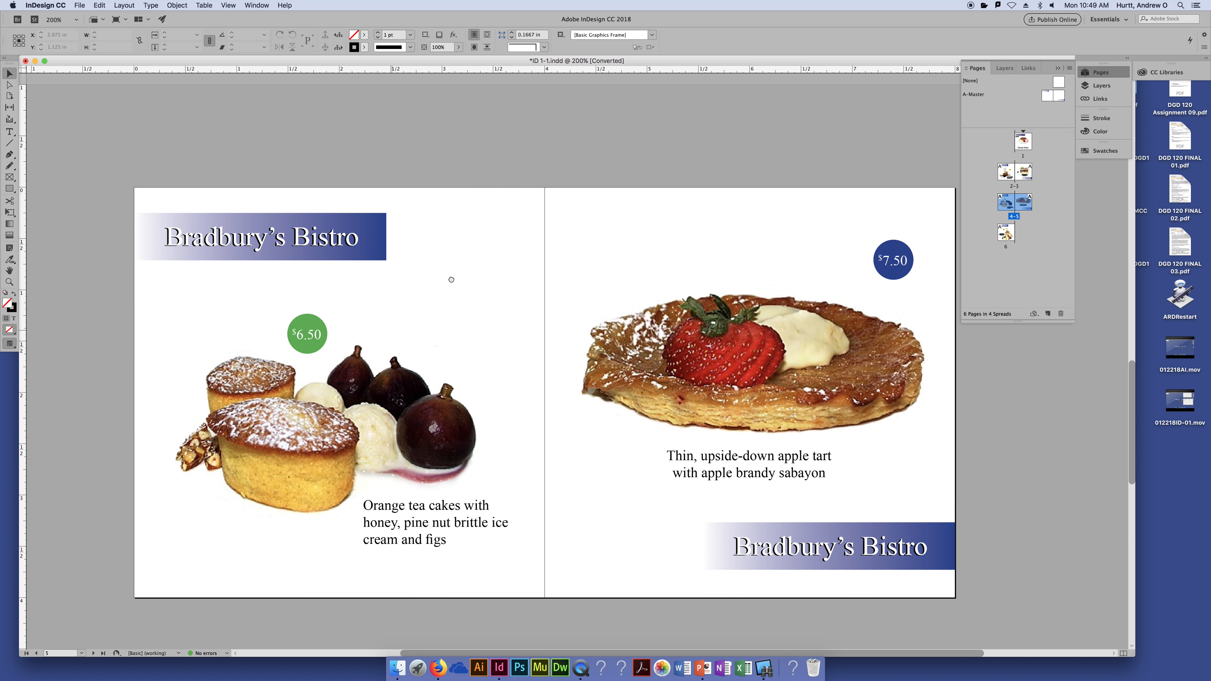
{"action": "scroll", "coordinate": [451, 279], "scroll_direction": "down", "scroll_amount": 3}
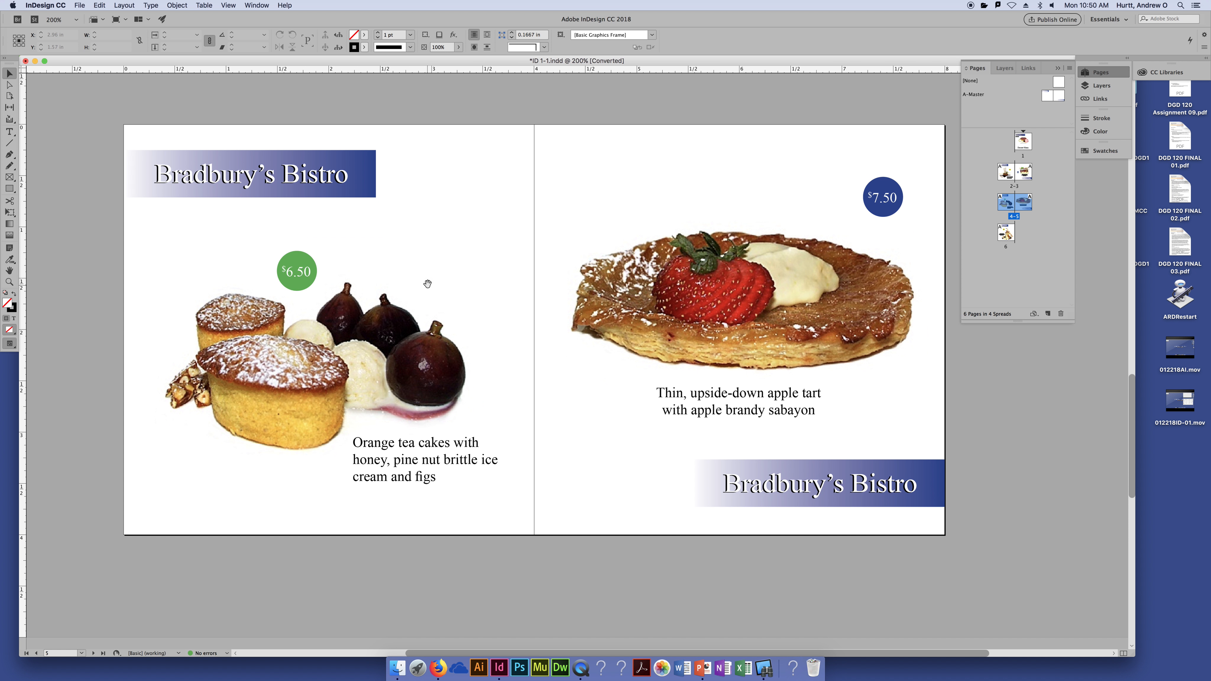
{"action": "double_click", "coordinate": [1022, 144]}
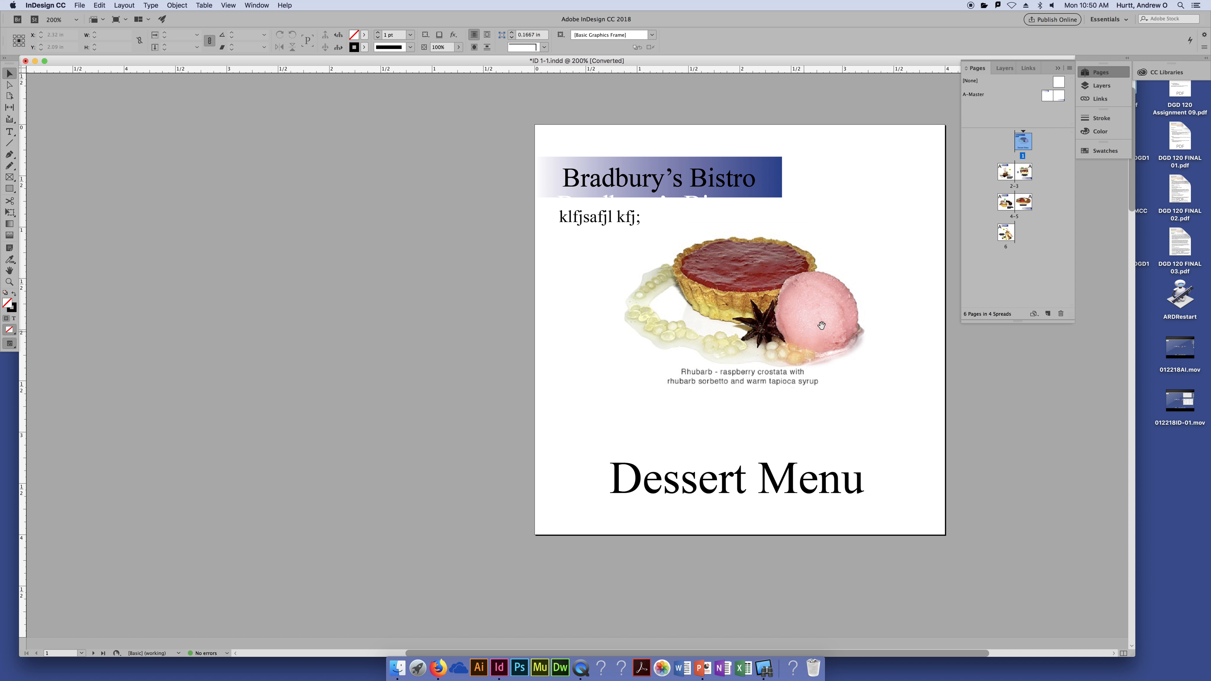
{"action": "left_click_drag", "start_coordinate": [880, 300], "coordinate": [670, 305]}
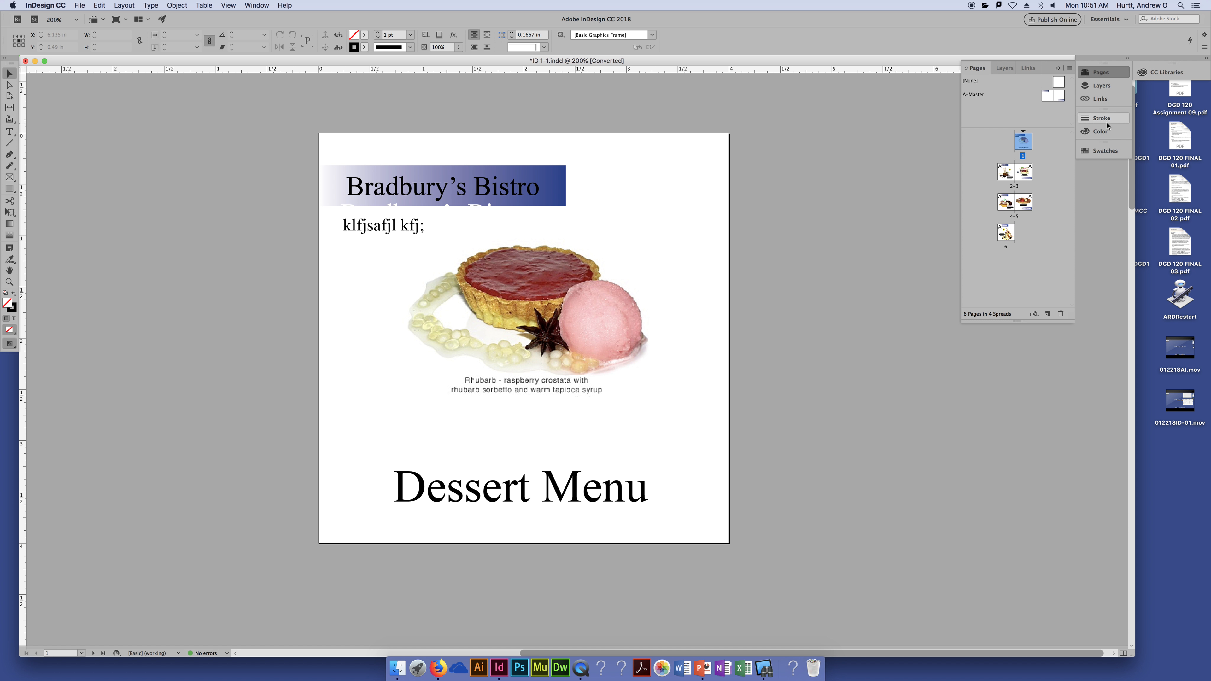
- Activate the Type tool and switch between the character and paragraph formatting controls, ending on the paragraph controls
{"action": "left_click", "coordinate": [9, 176]}
{"action": "left_click", "coordinate": [10, 134]}
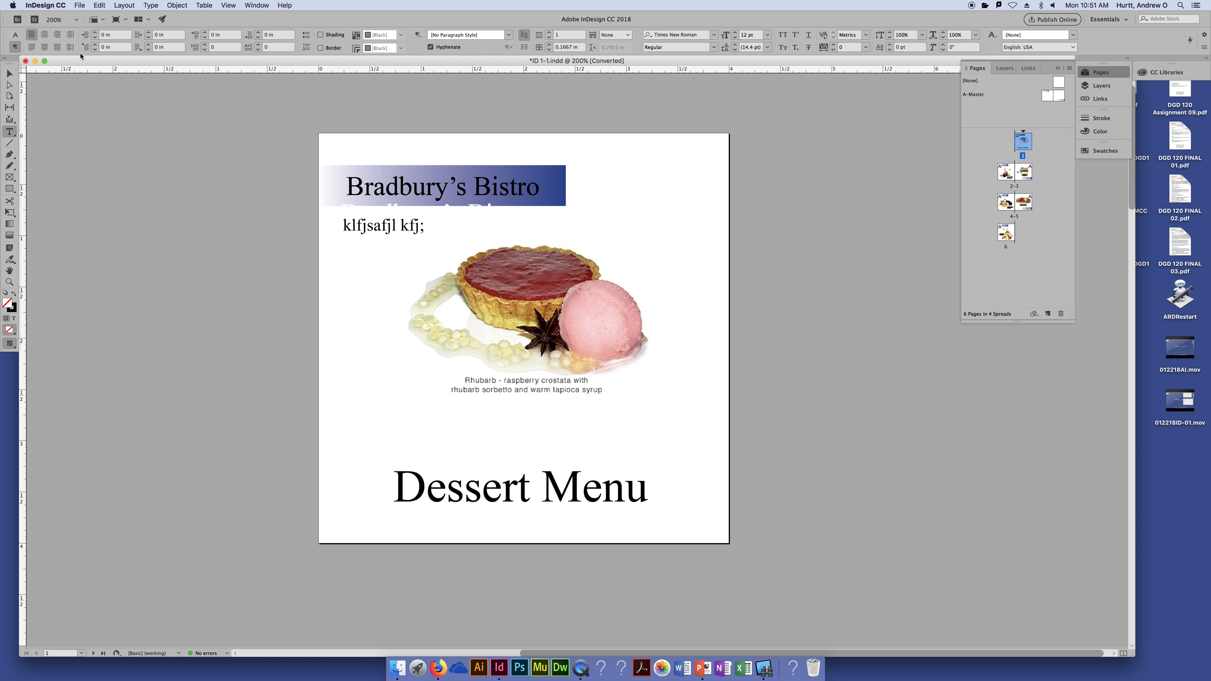
{"action": "left_click", "coordinate": [14, 48]}
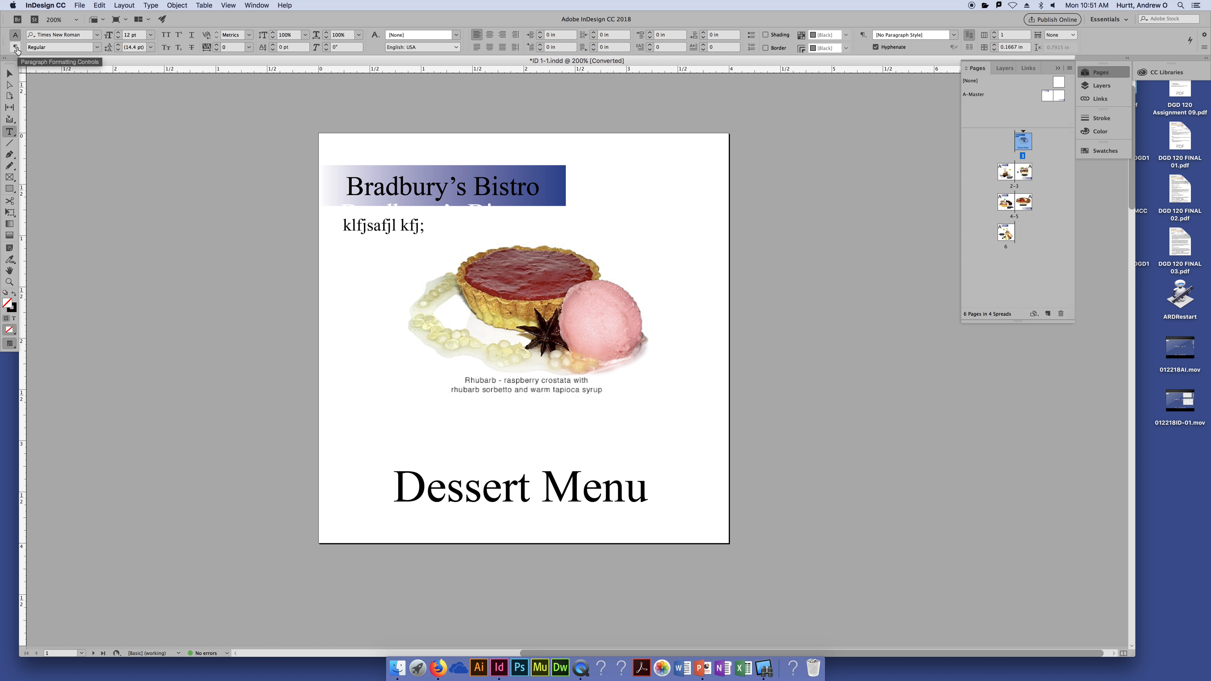
{"action": "left_click", "coordinate": [16, 48]}
{"action": "left_click", "coordinate": [16, 35]}
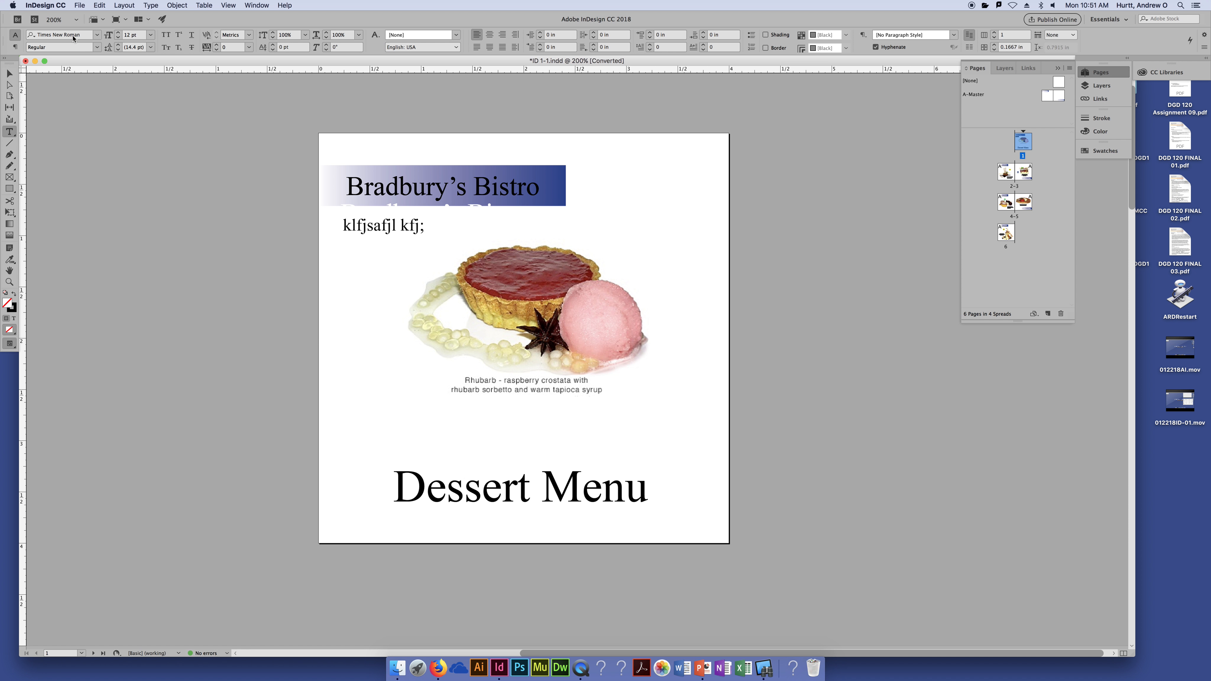
{"action": "left_click", "coordinate": [15, 46]}
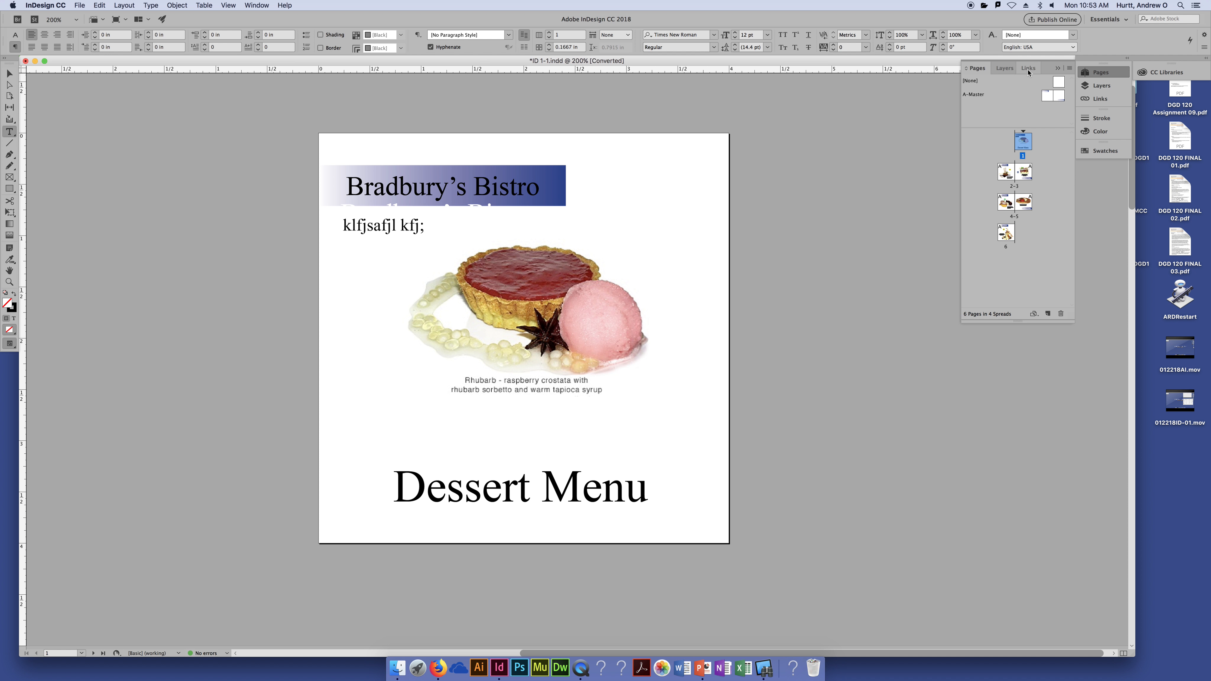
- Detach the Links panel, group it with Swatches, and detach it again as a floating panel with Swatches collapsed
{"action": "left_click_drag", "start_coordinate": [1028, 68], "coordinate": [807, 115]}
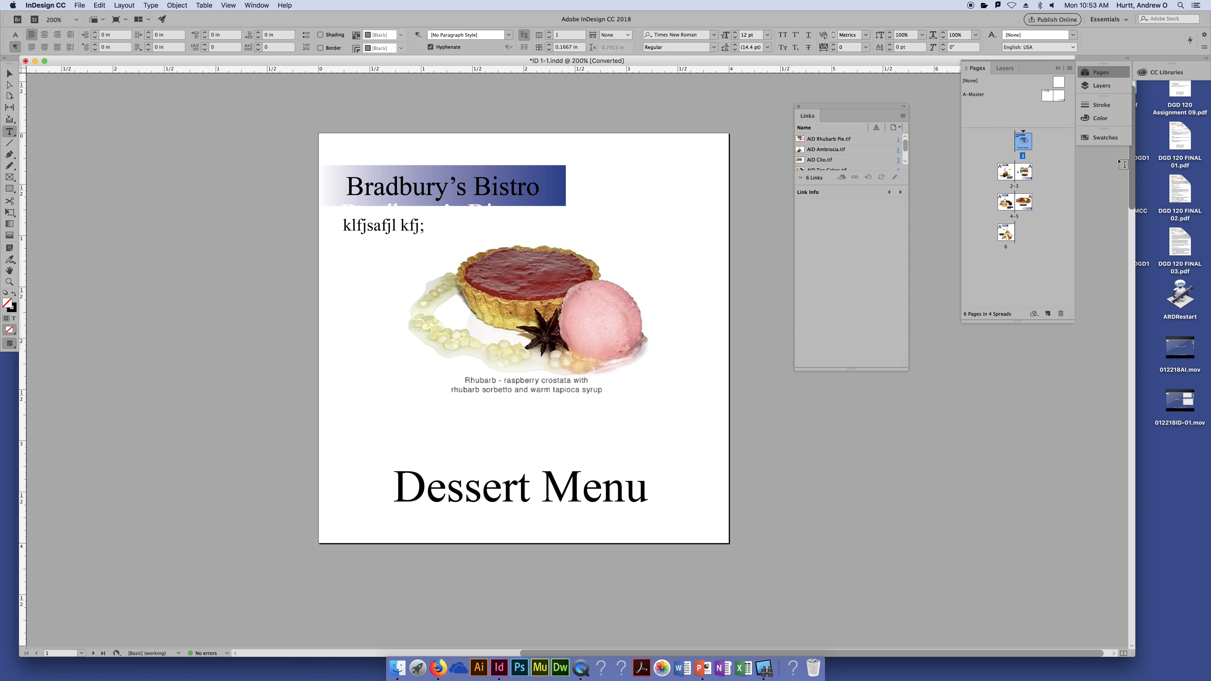
{"action": "left_click", "coordinate": [1105, 137]}
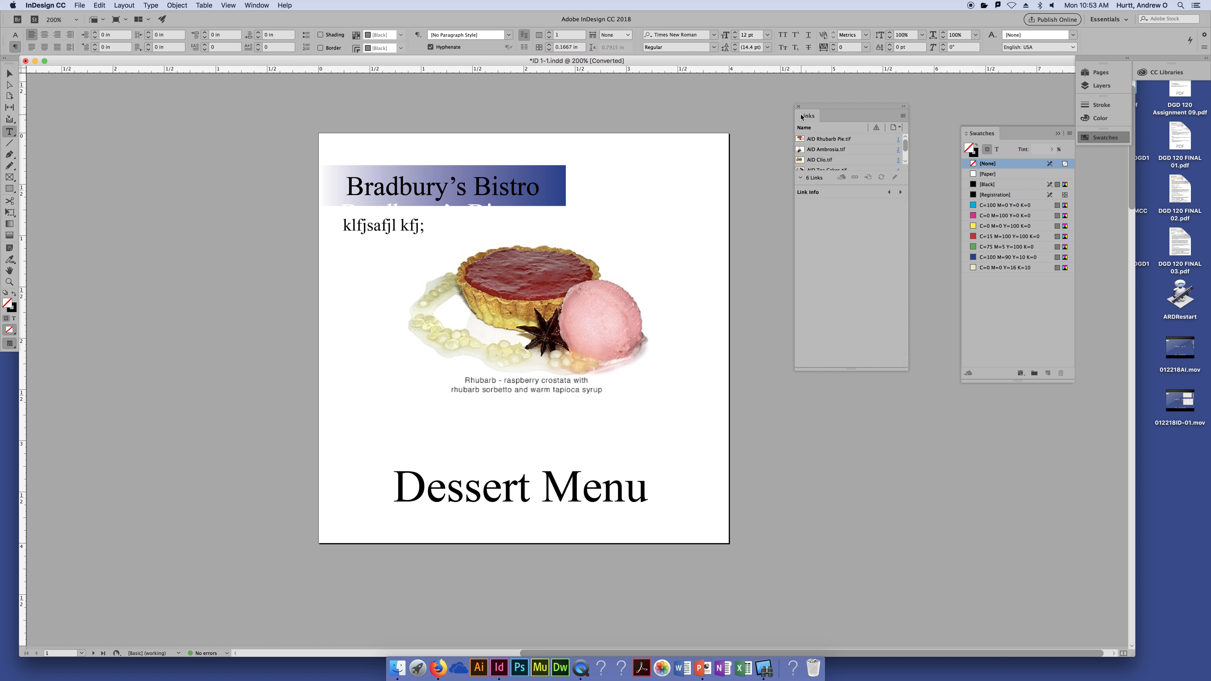
{"action": "left_click_drag", "start_coordinate": [813, 119], "coordinate": [1017, 141]}
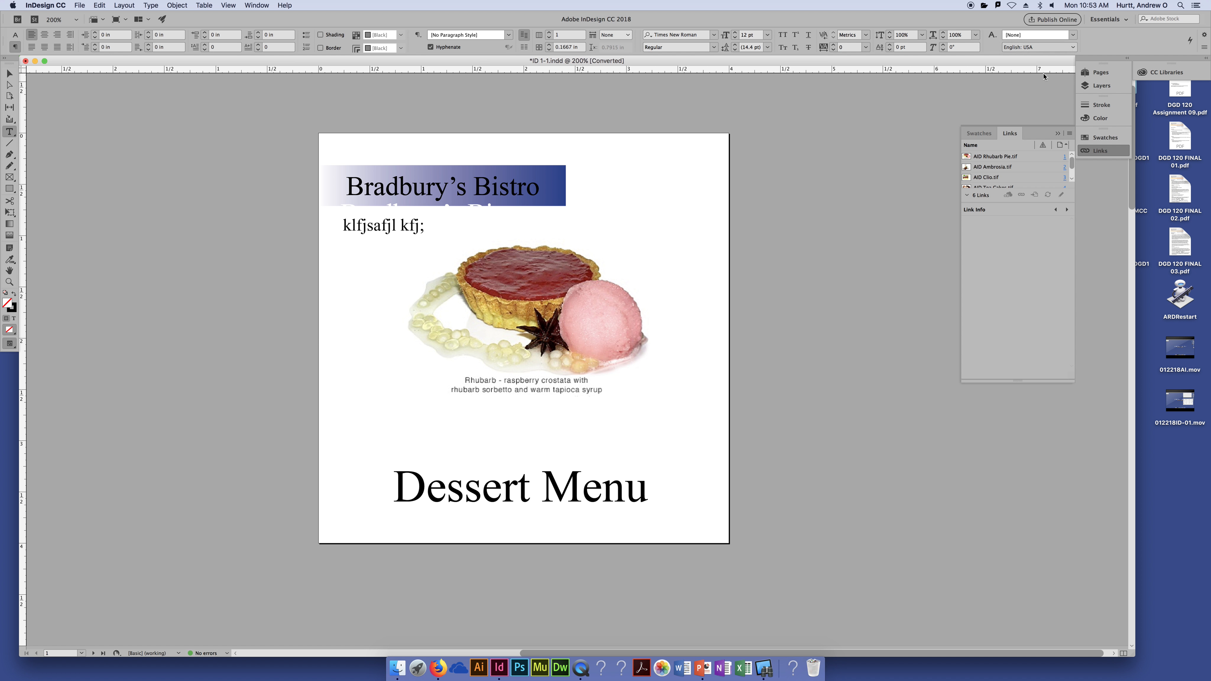
{"action": "left_click_drag", "start_coordinate": [1007, 134], "coordinate": [868, 117]}
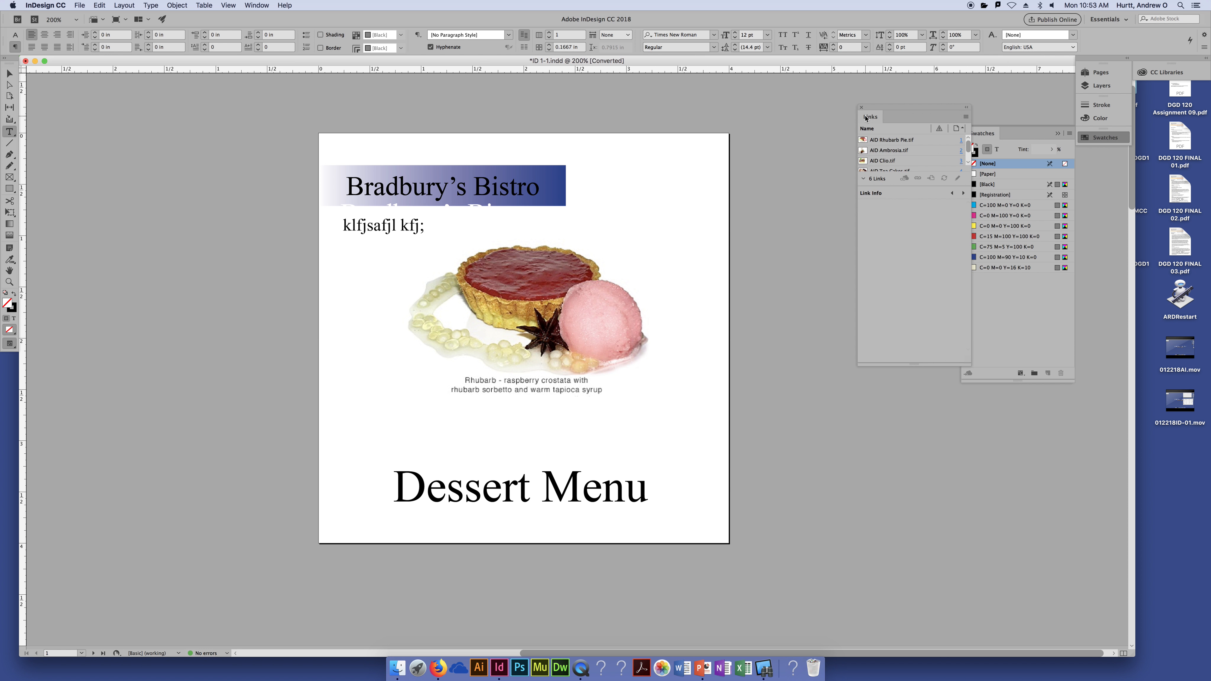
{"action": "left_click", "coordinate": [1094, 139]}
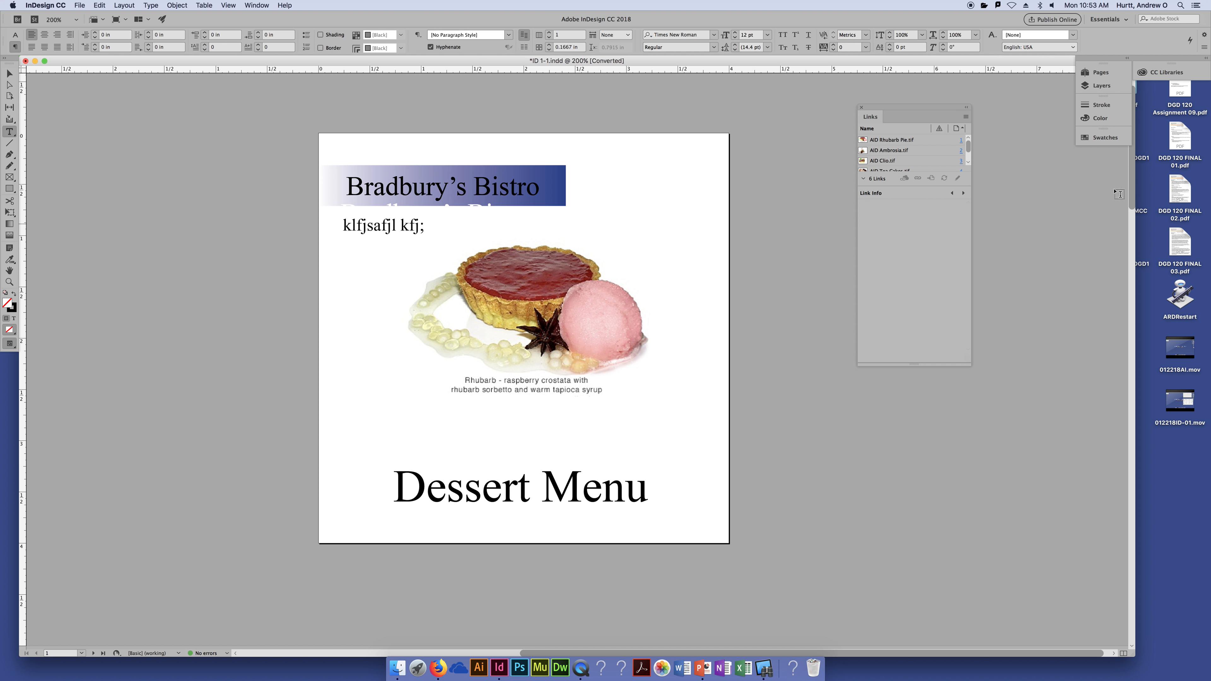
- Reset the Essentials workspace to its default panel arrangement
{"action": "left_click", "coordinate": [1106, 20]}
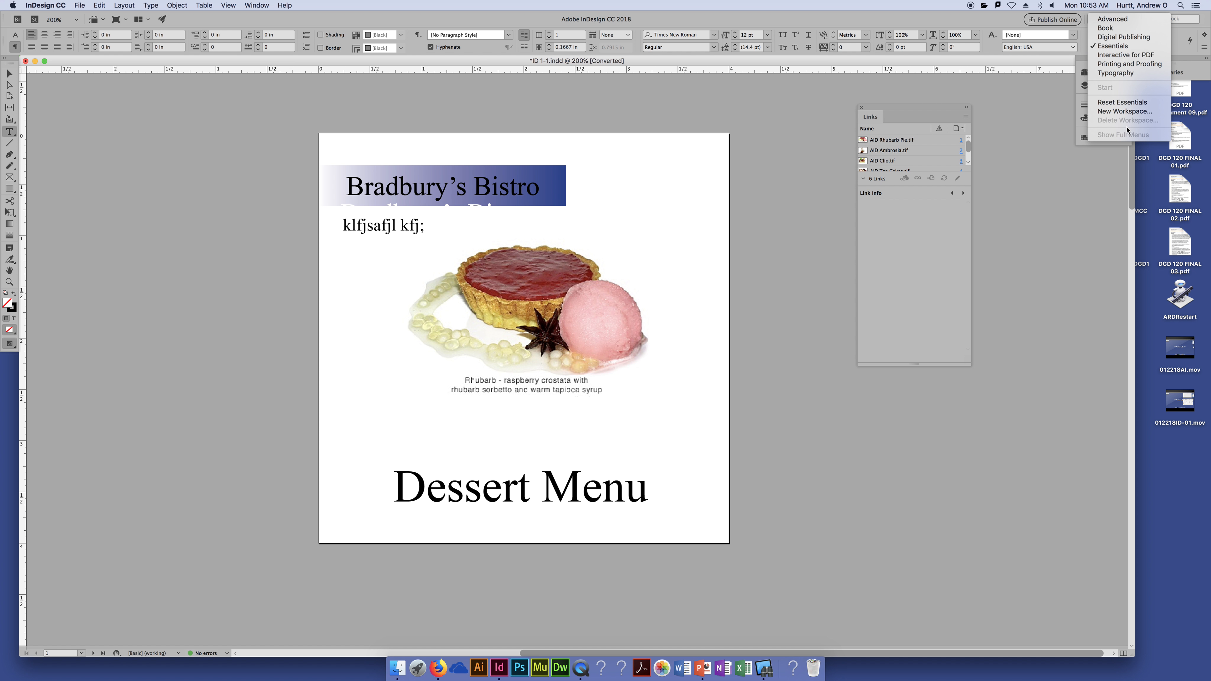
{"action": "left_click", "coordinate": [1127, 105]}
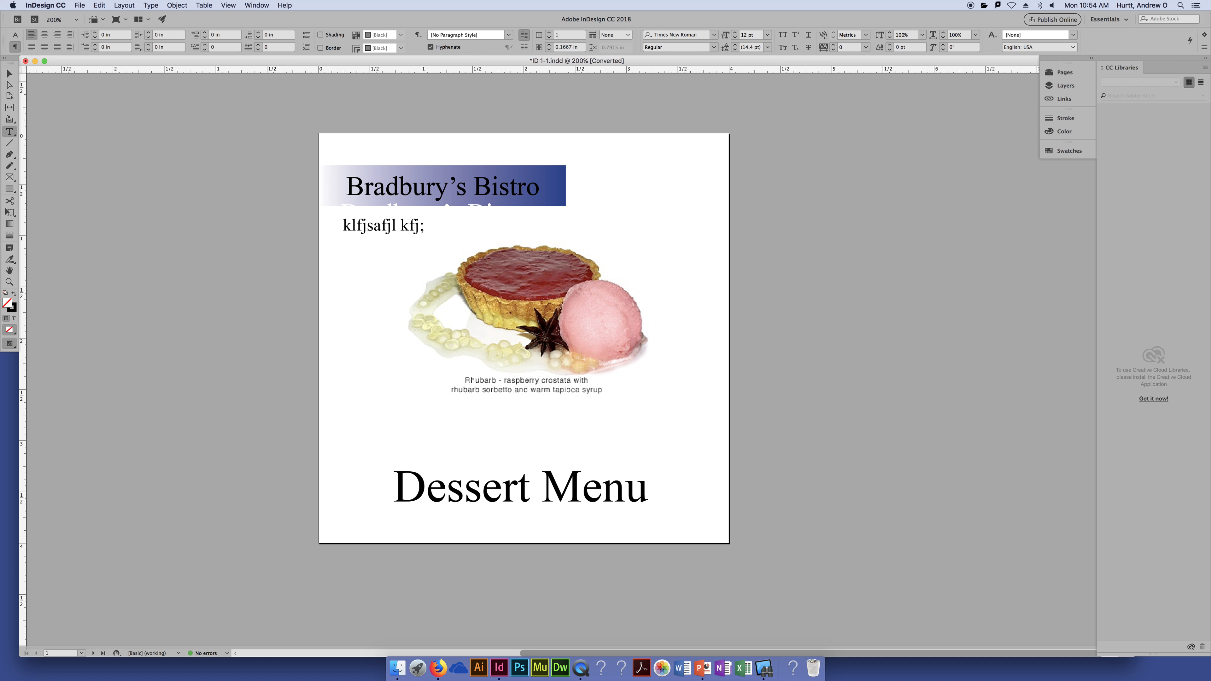
- Use the Zoom tool to magnify the cover's heading area, zoom back out to 400%, and show the entire pasteboard
{"action": "left_click", "coordinate": [9, 282]}
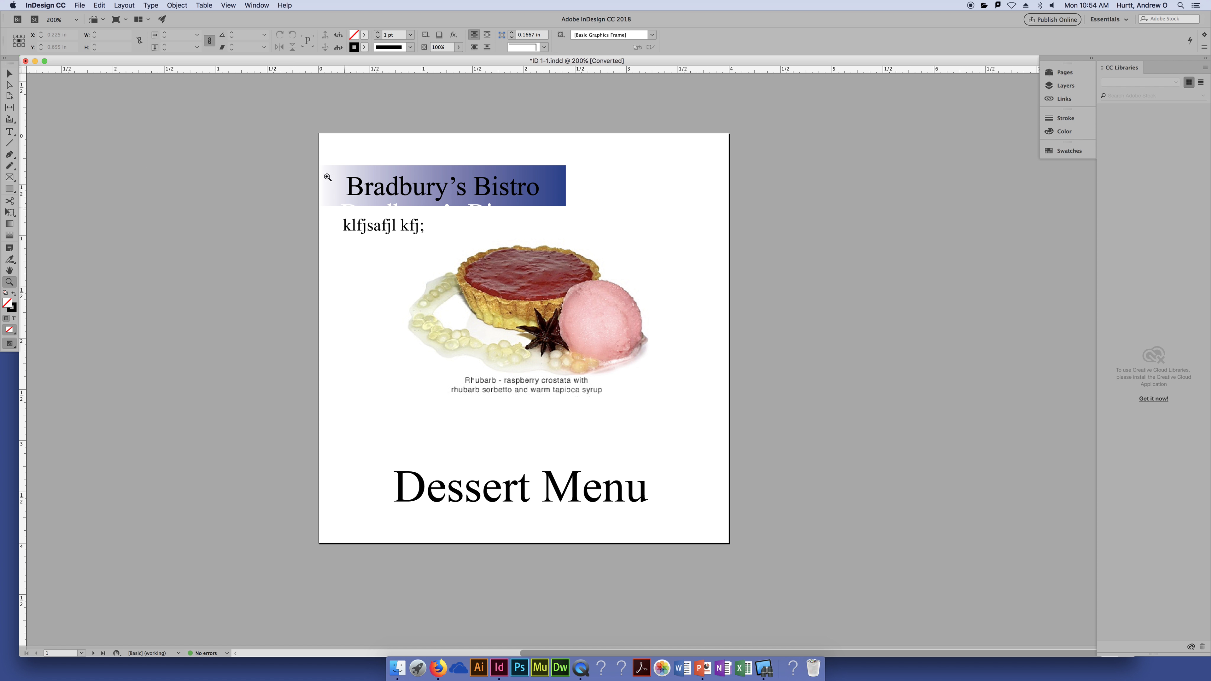
{"action": "left_click", "coordinate": [316, 163]}
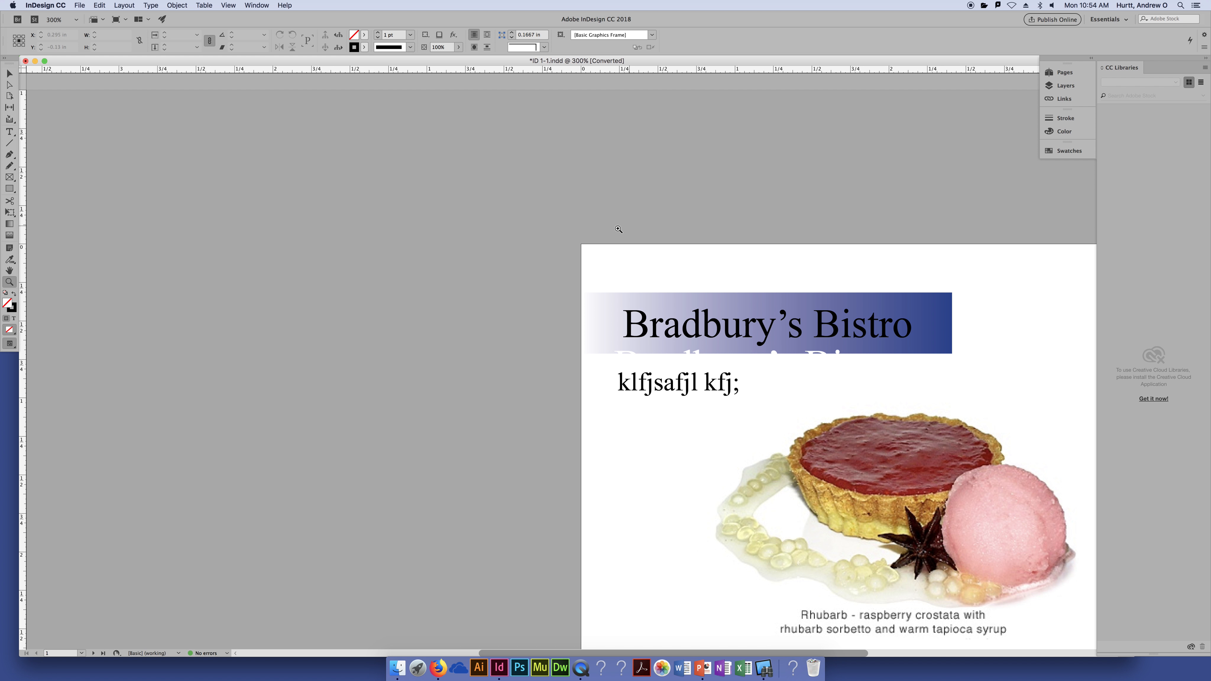
{"action": "left_click_drag", "start_coordinate": [618, 229], "coordinate": [977, 539]}
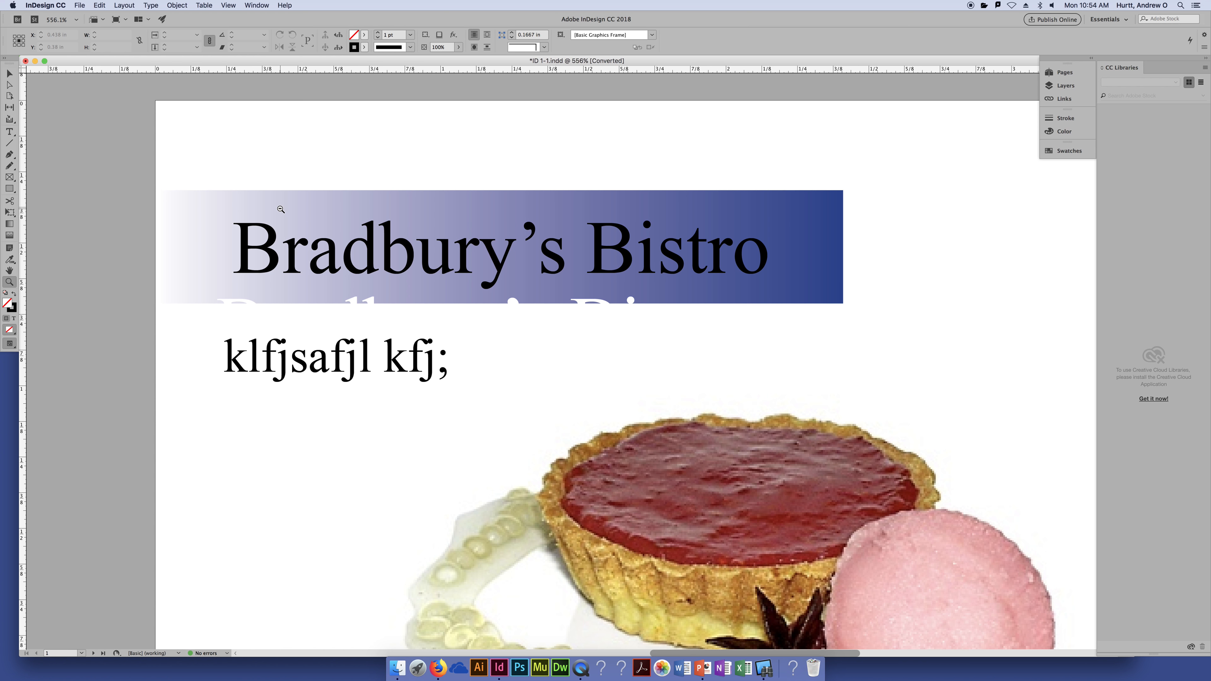
{"action": "left_click", "coordinate": [322, 229], "text": "alt"}
{"action": "left_click", "coordinate": [322, 229], "text": "alt"}
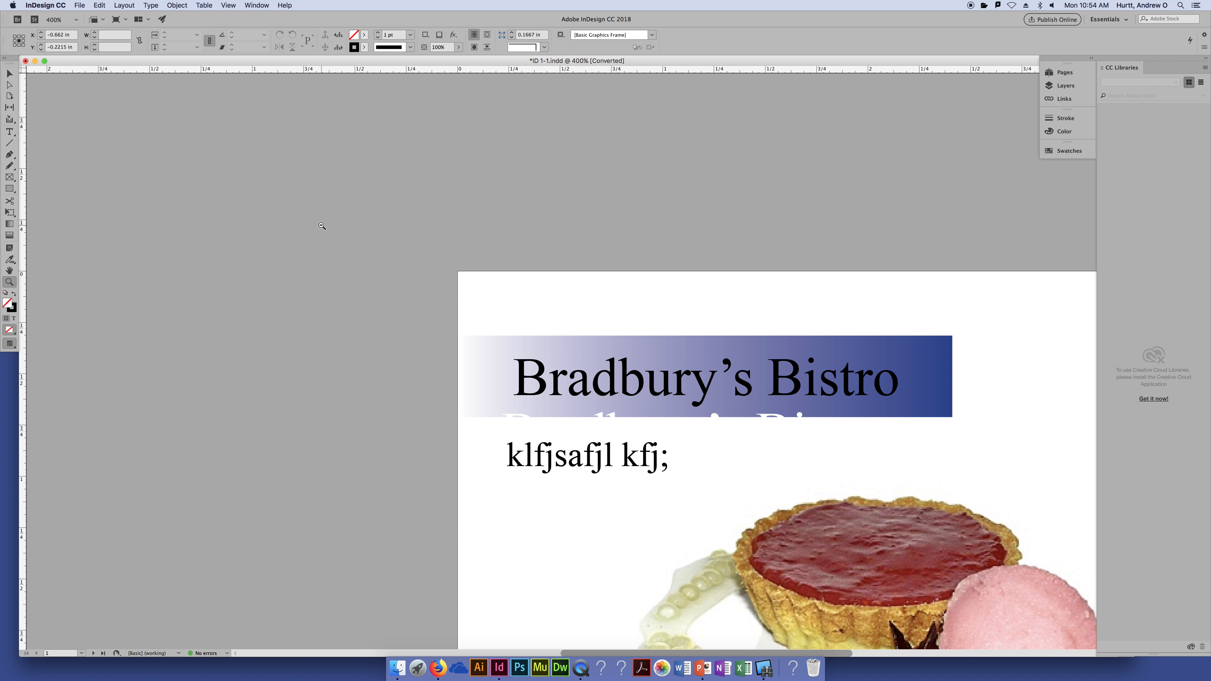
{"action": "left_click_drag", "start_coordinate": [998, 485], "coordinate": [640, 185]}
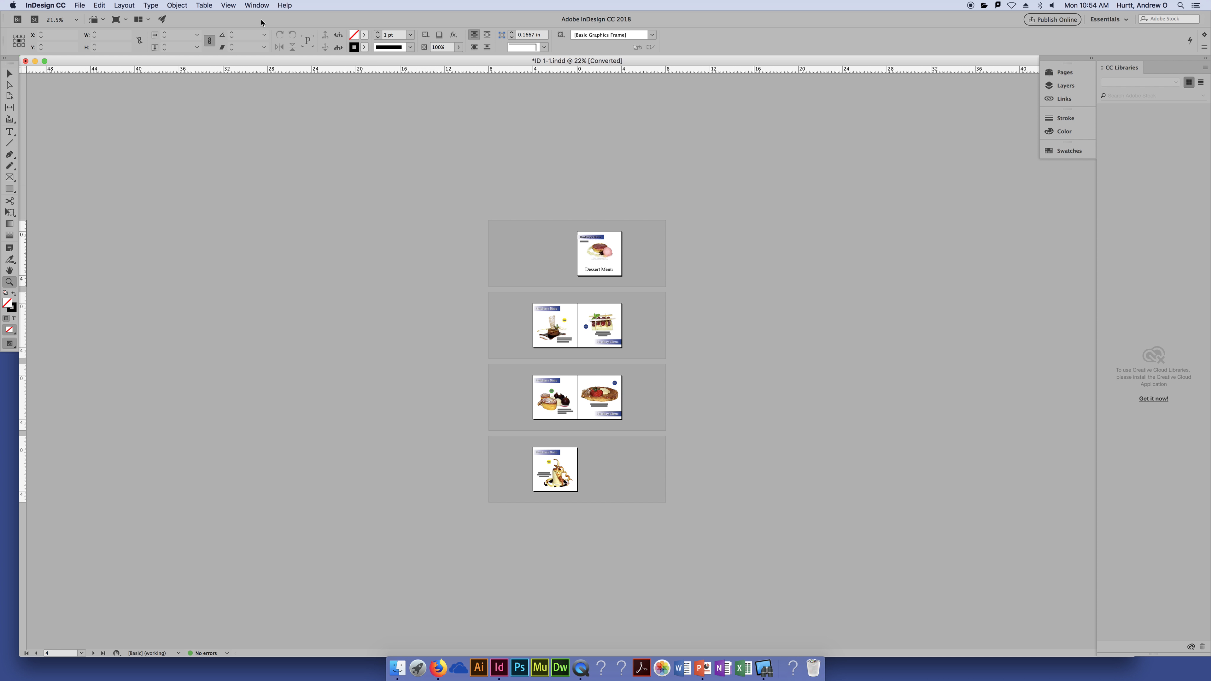
- Fit page 1 in the window and switch the view to actual size
{"action": "key", "text": "super+0"}
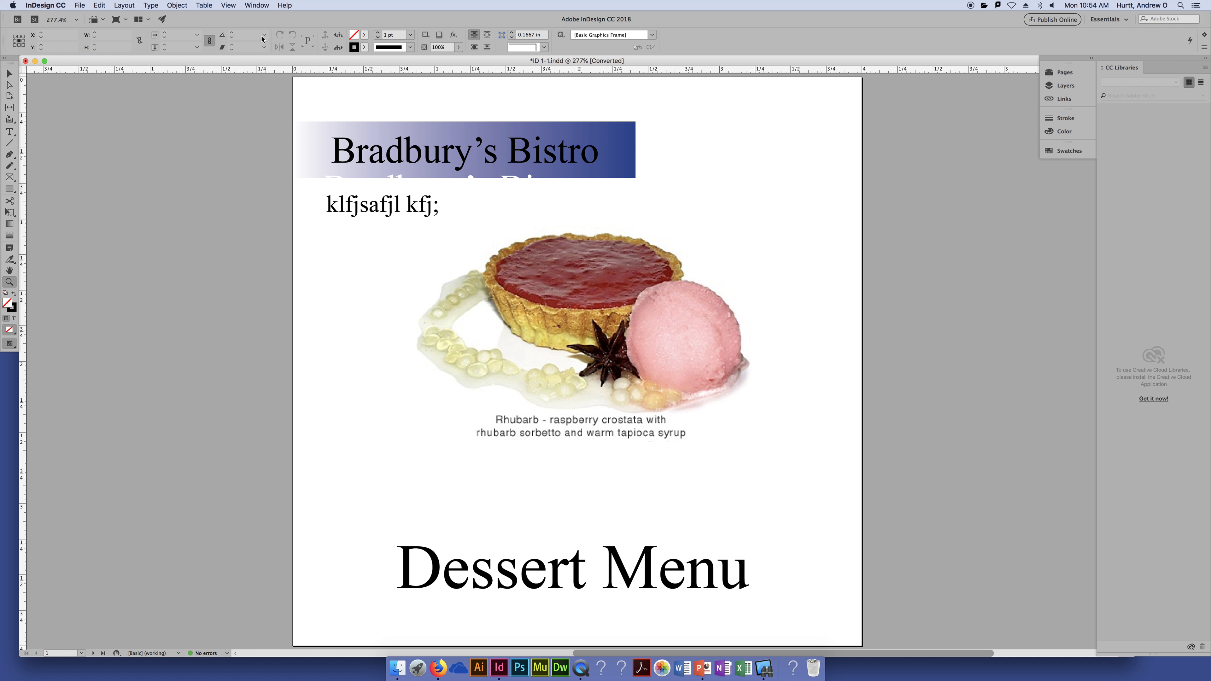
{"action": "left_click", "coordinate": [262, 6]}
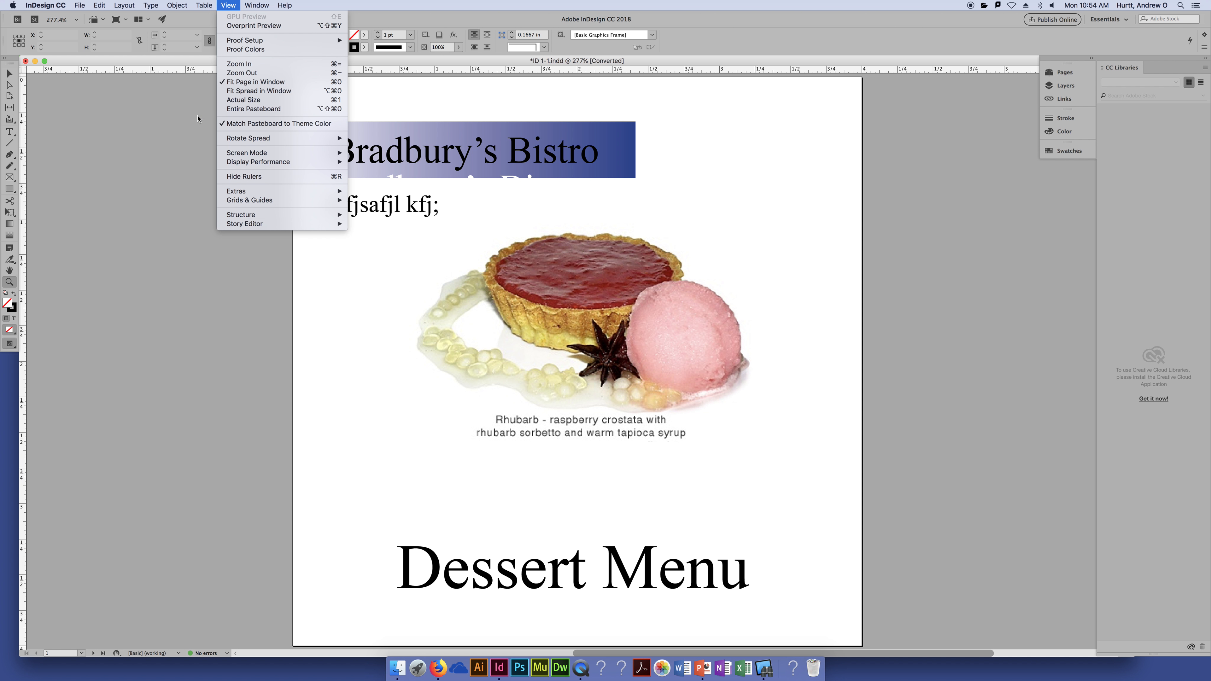
{"action": "left_click", "coordinate": [218, 100]}
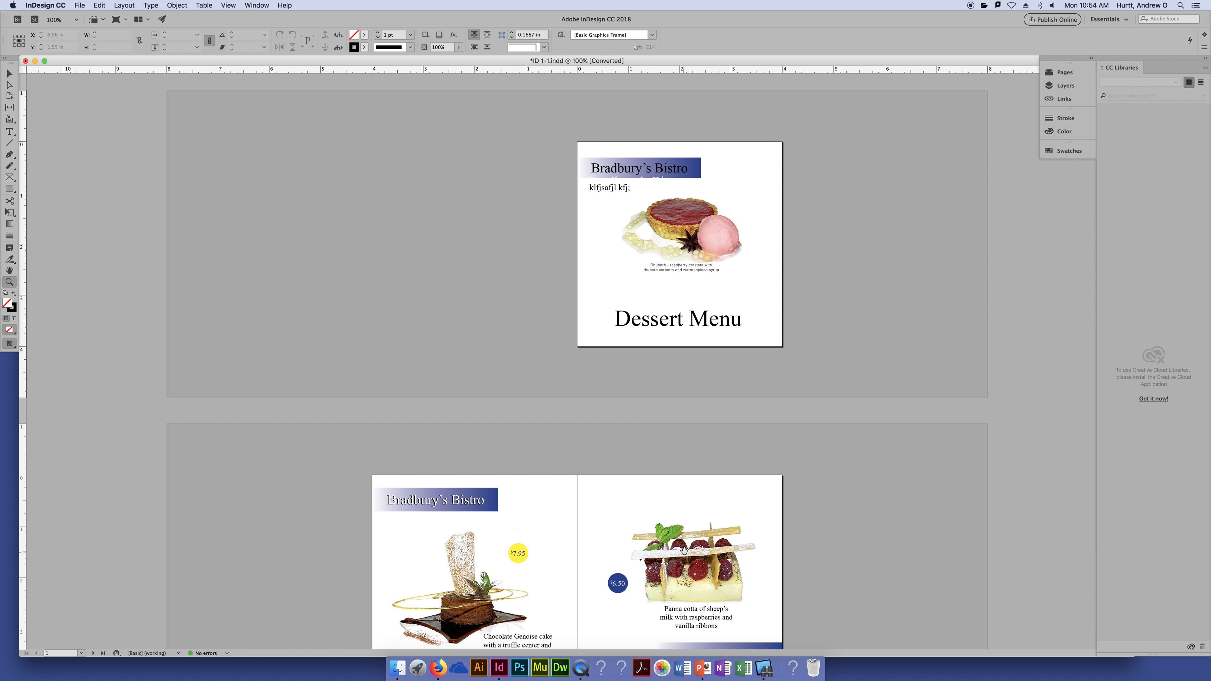
- Bring the 2–3 spread into view and magnify the area around its centre fold to 800%
{"action": "scroll", "coordinate": [573, 465], "scroll_direction": "down", "scroll_amount": 2}
{"action": "scroll", "coordinate": [573, 465], "scroll_direction": "down", "scroll_amount": 5}
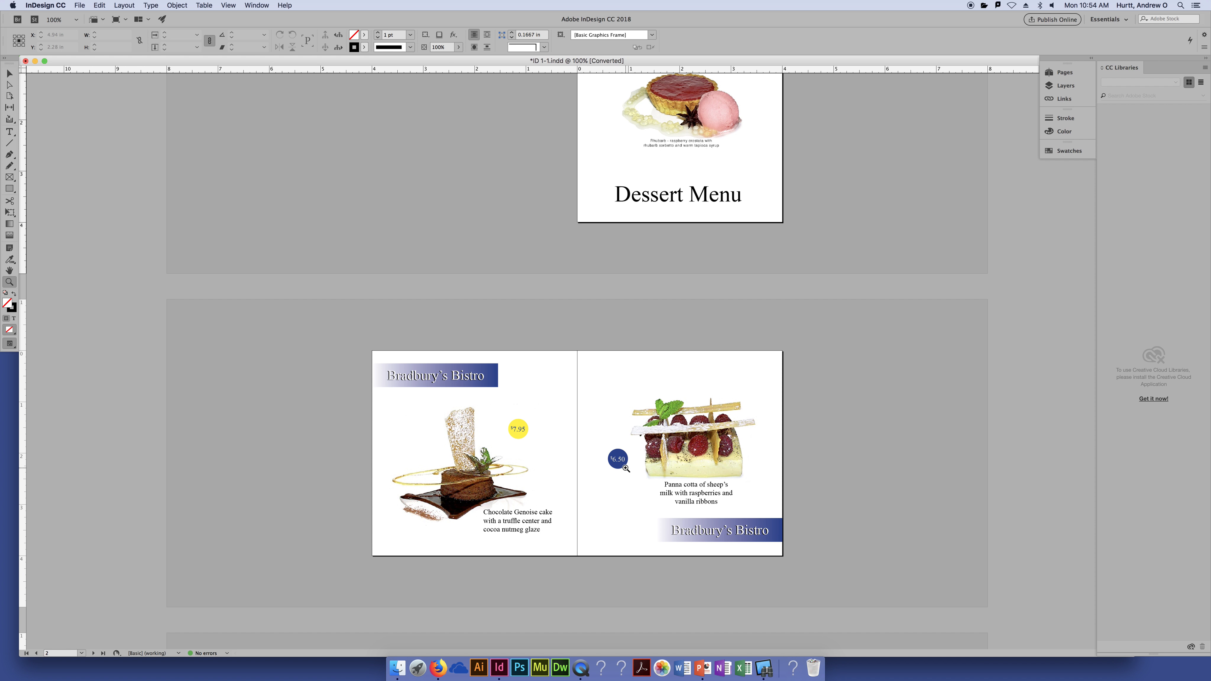
{"action": "left_click", "coordinate": [626, 468]}
{"action": "key", "text": "super+equal"}
{"action": "key", "text": "super+equal"}
{"action": "key", "text": "super+equal"}
{"action": "key", "text": "super+equal"}
{"action": "key", "text": "super+equal"}
{"action": "key", "text": "super+equal"}
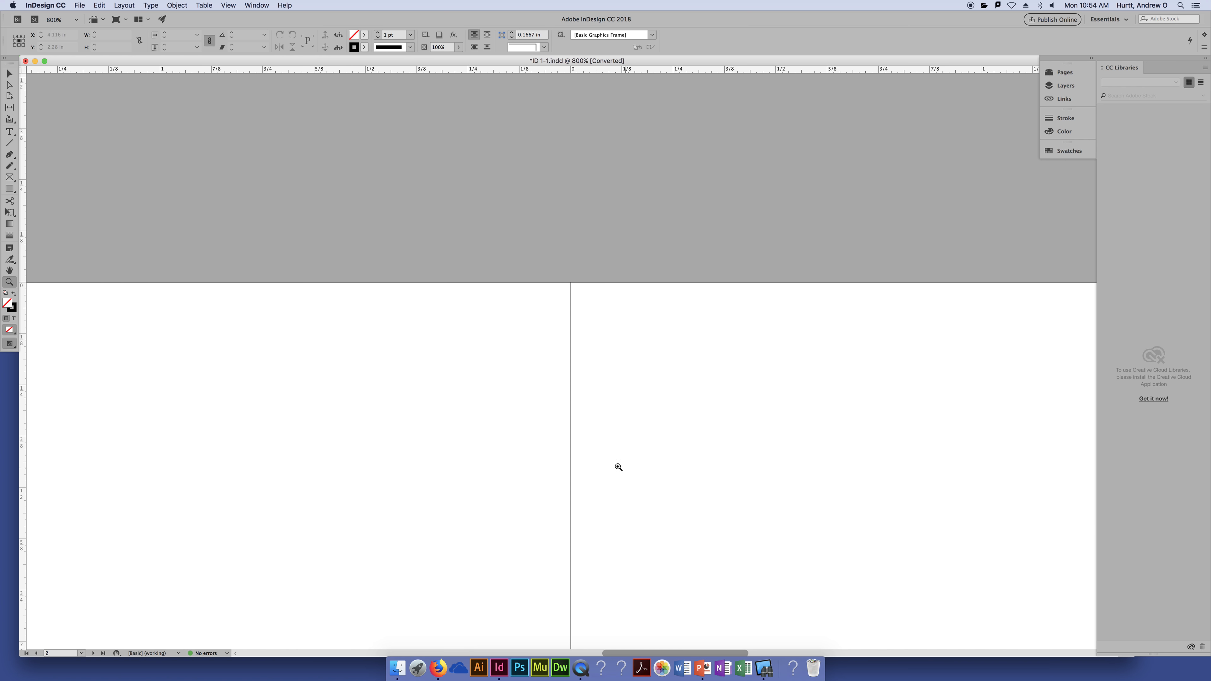
- Magnify the $7.95 price circle on page 2 to 1600%, and return to 200% and a view fitting the whole spread
{"action": "key", "text": "v"}
{"action": "left_click_drag", "start_coordinate": [197, 484], "coordinate": [527, 297]}
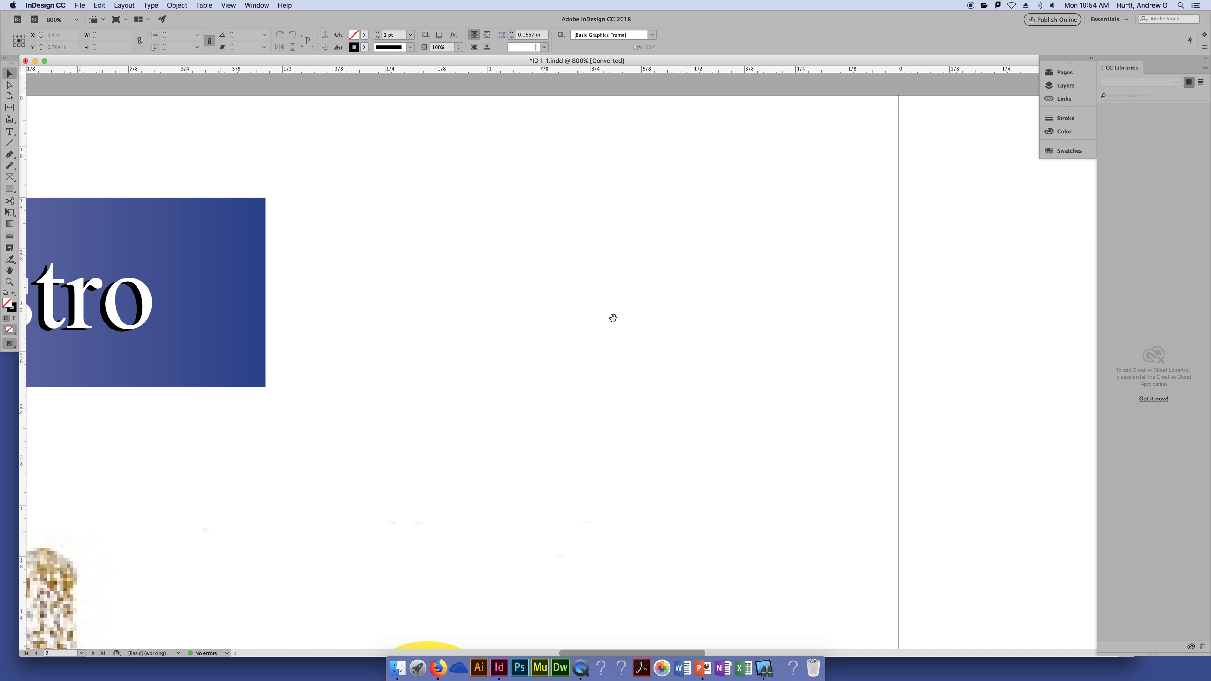
{"action": "left_click_drag", "start_coordinate": [745, 515], "coordinate": [476, 241]}
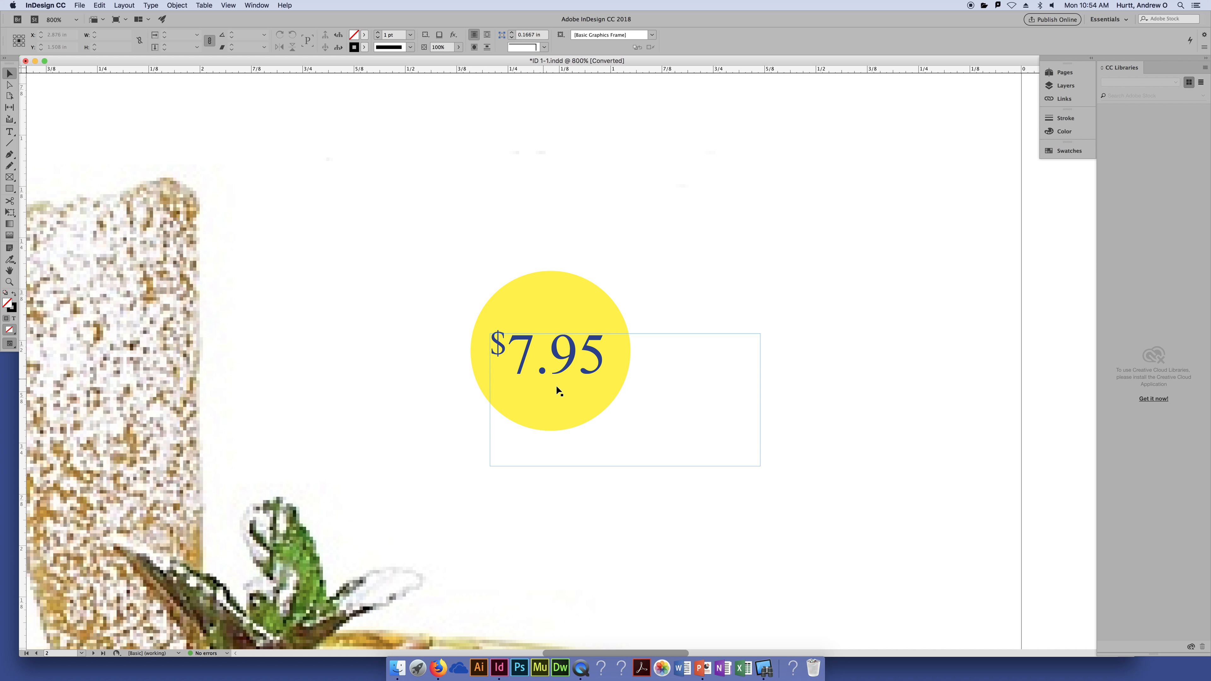
{"action": "left_click", "coordinate": [484, 253]}
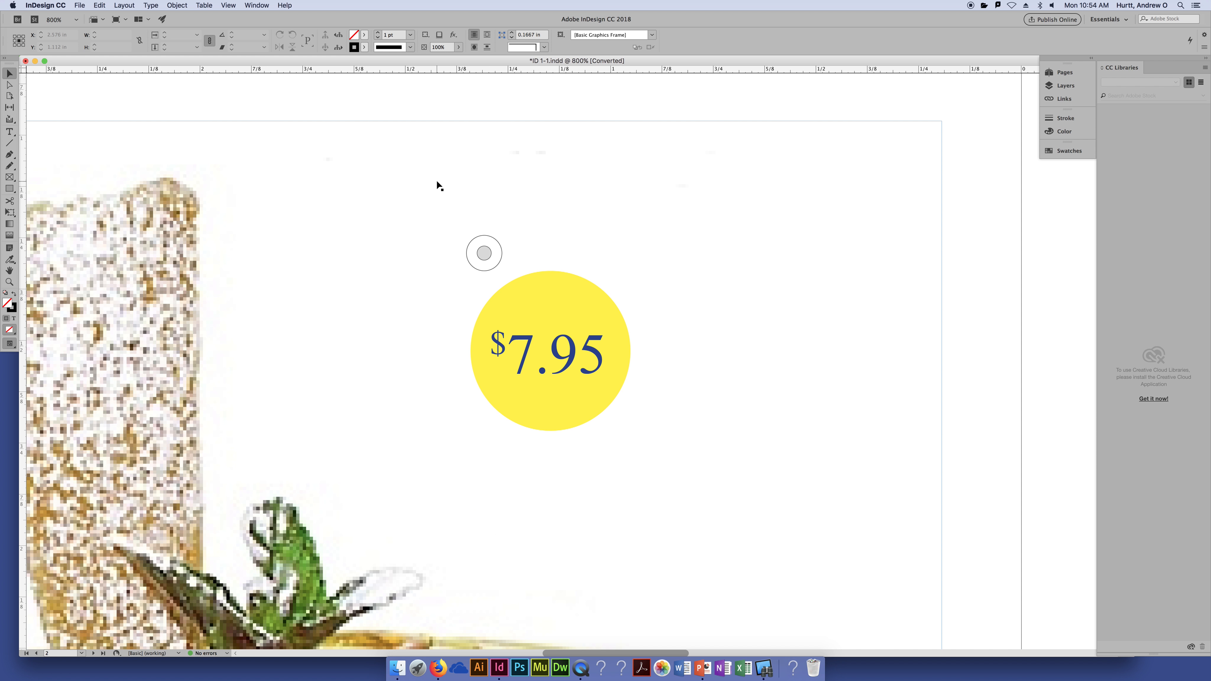
{"action": "key", "text": "super+equal"}
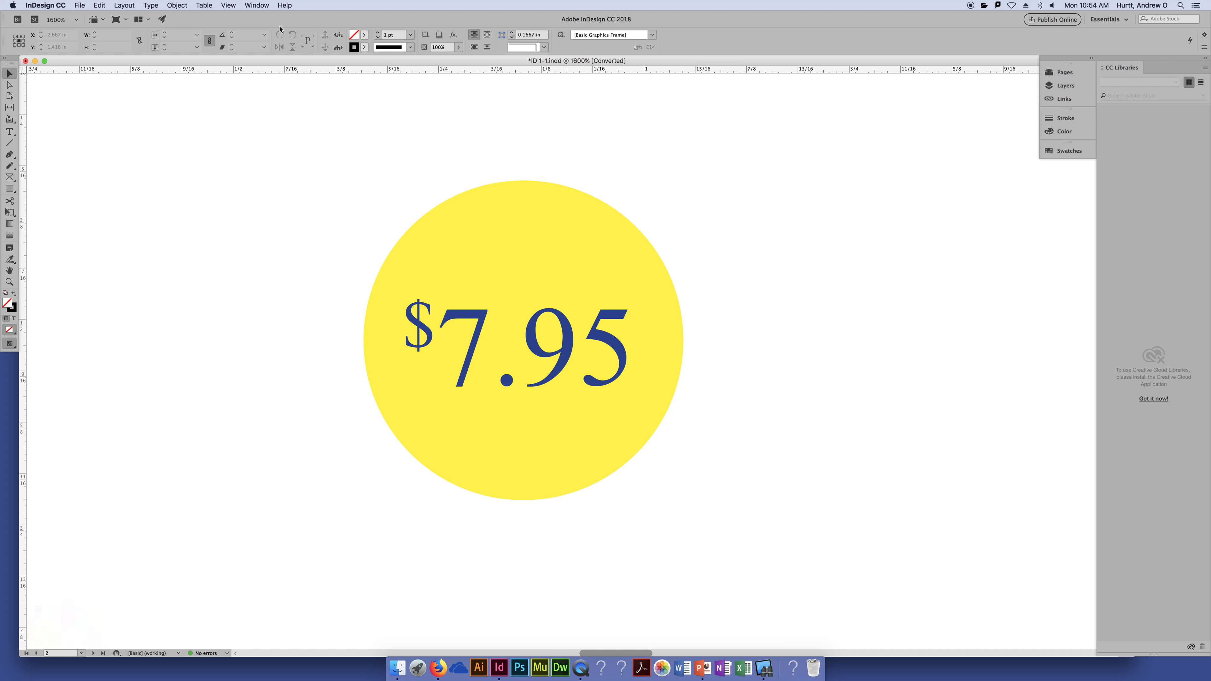
{"action": "key", "text": "super+2"}
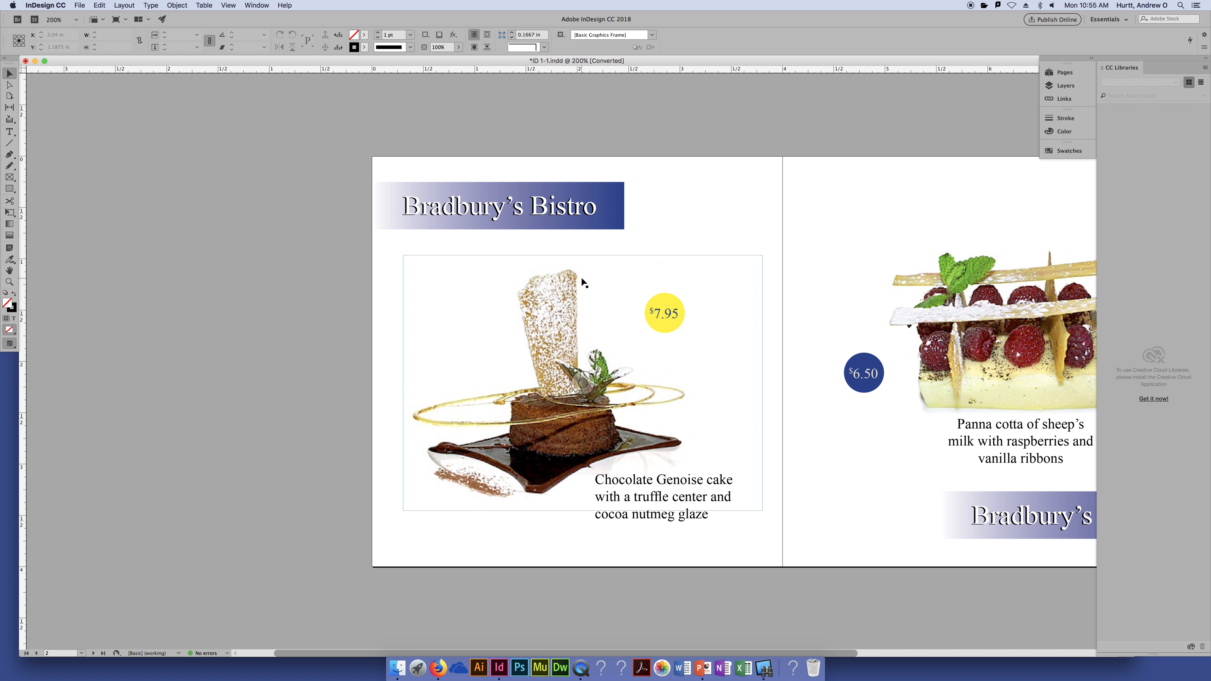
{"action": "key", "text": "super+alt+0"}
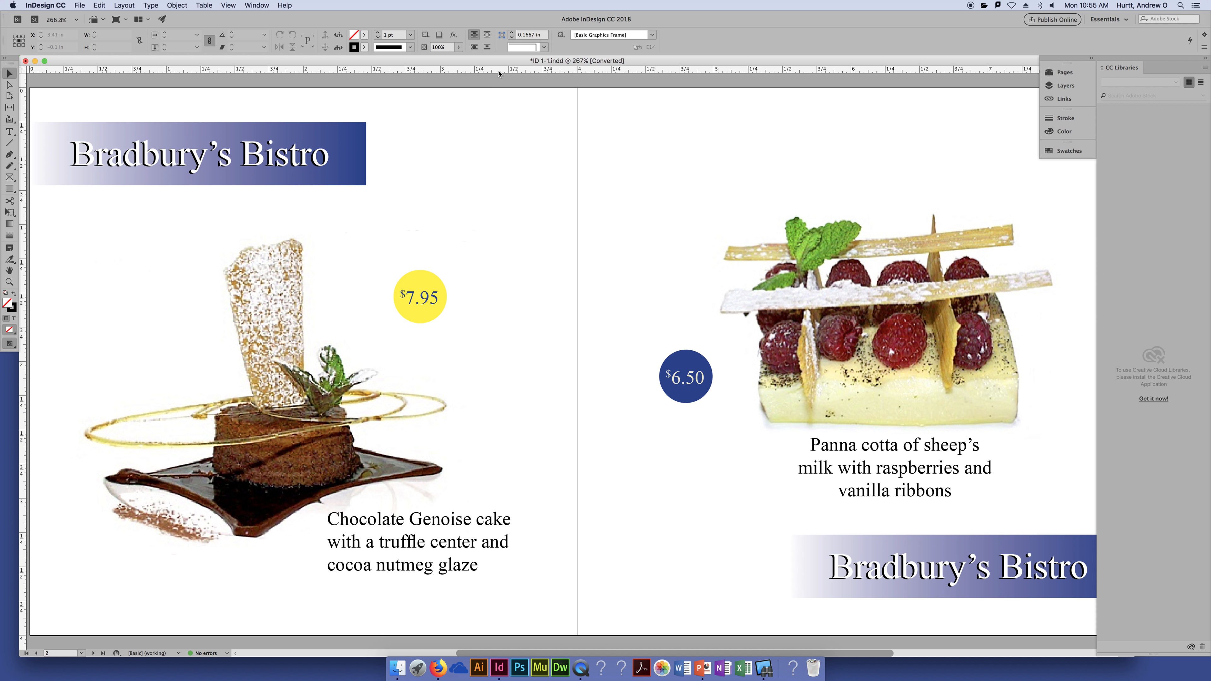
- Place a horizontal ruler guide on page 2 at about 0.71 in, along the heading banner's lower edge, and deselect it
{"action": "left_click_drag", "start_coordinate": [498, 72], "coordinate": [504, 185]}
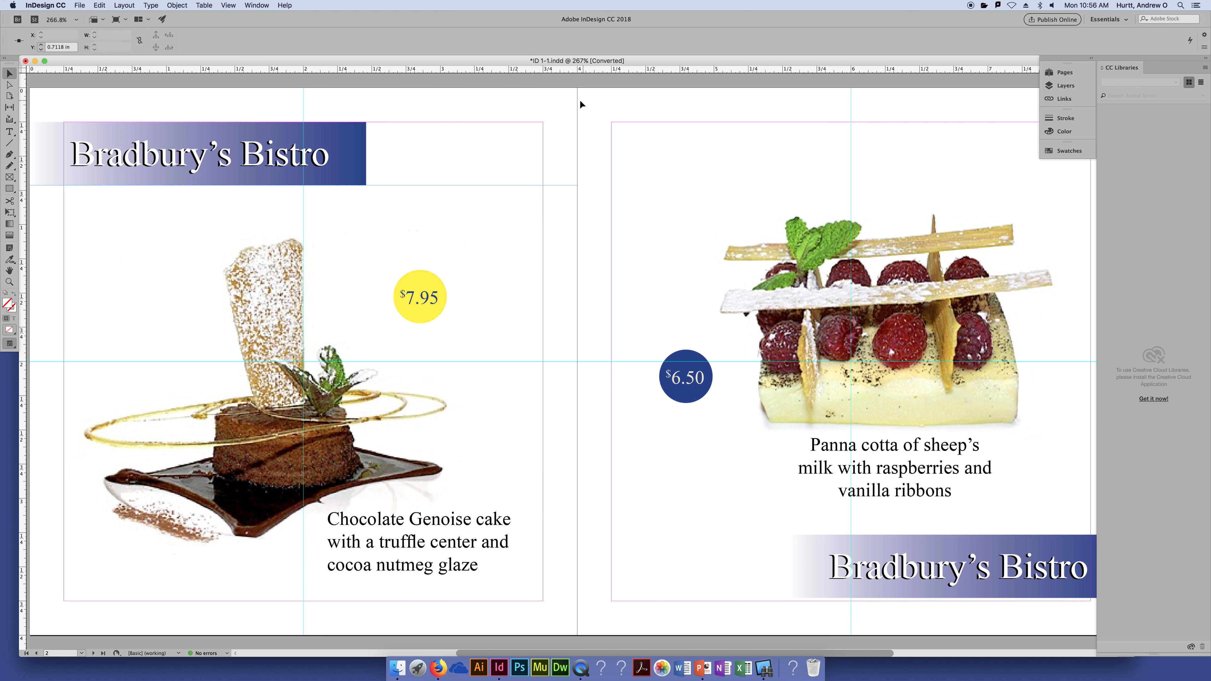
{"action": "left_click", "coordinate": [558, 80]}
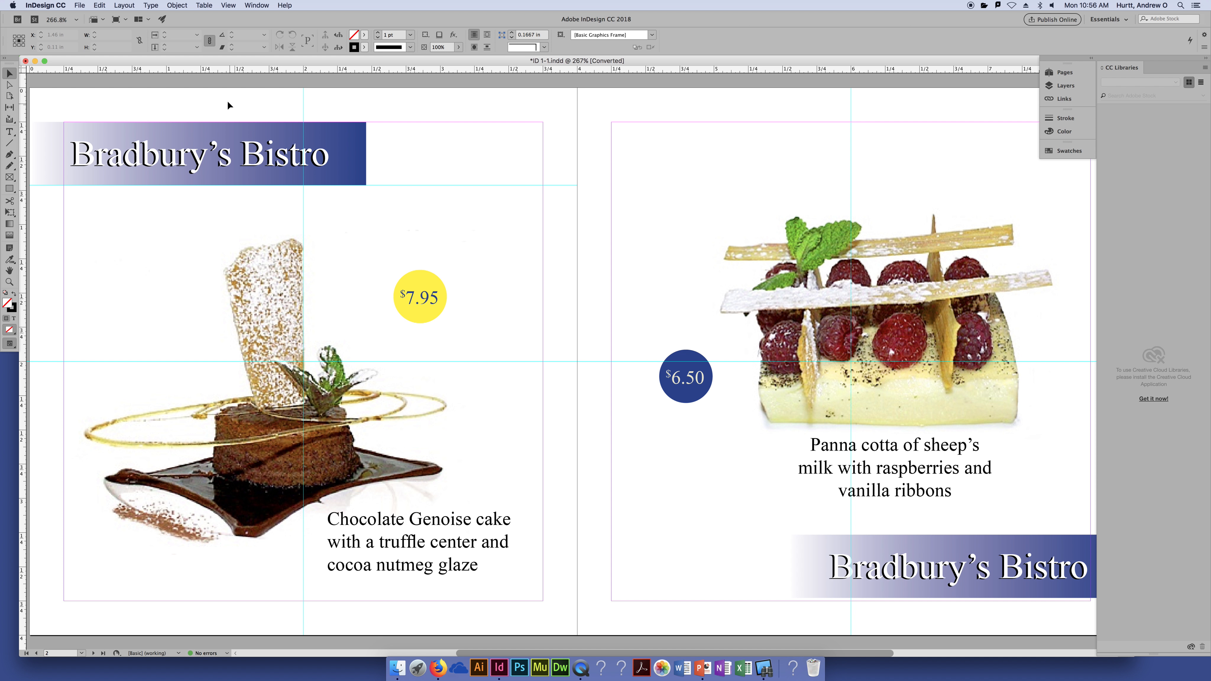
- Hide the guides on the 2–3 spread and show them again
{"action": "left_click", "coordinate": [229, 5]}
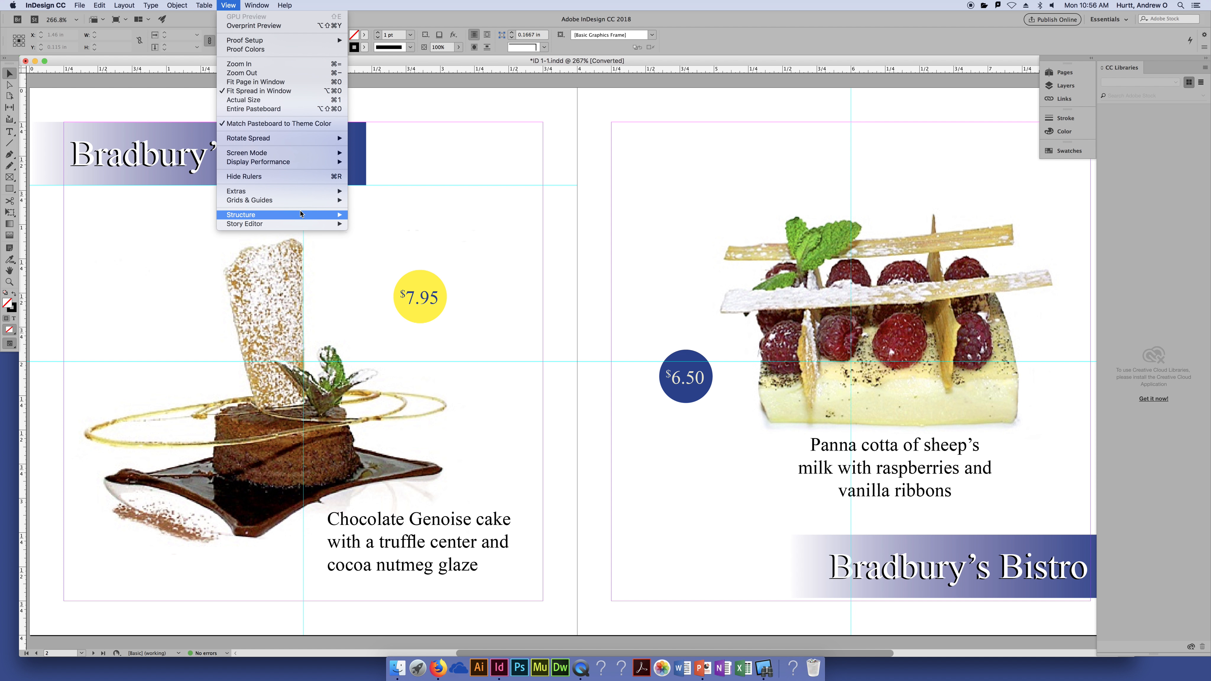
{"action": "mouse_move", "coordinate": [297, 203]}
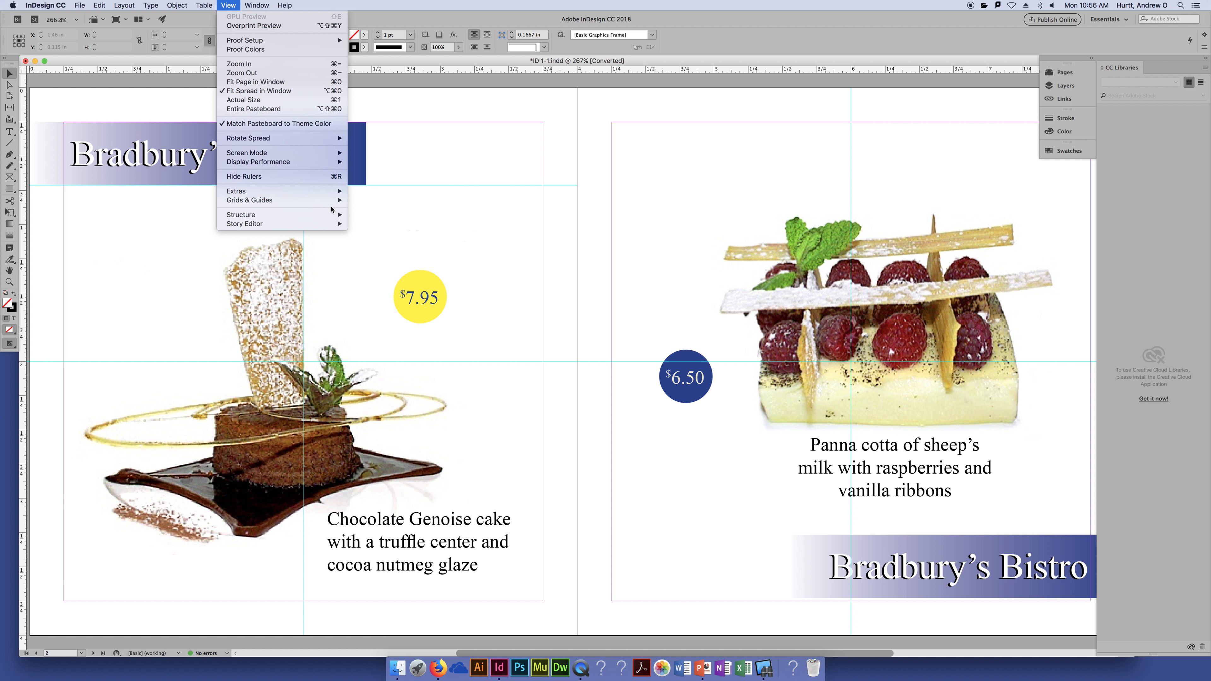
{"action": "left_click", "coordinate": [374, 203]}
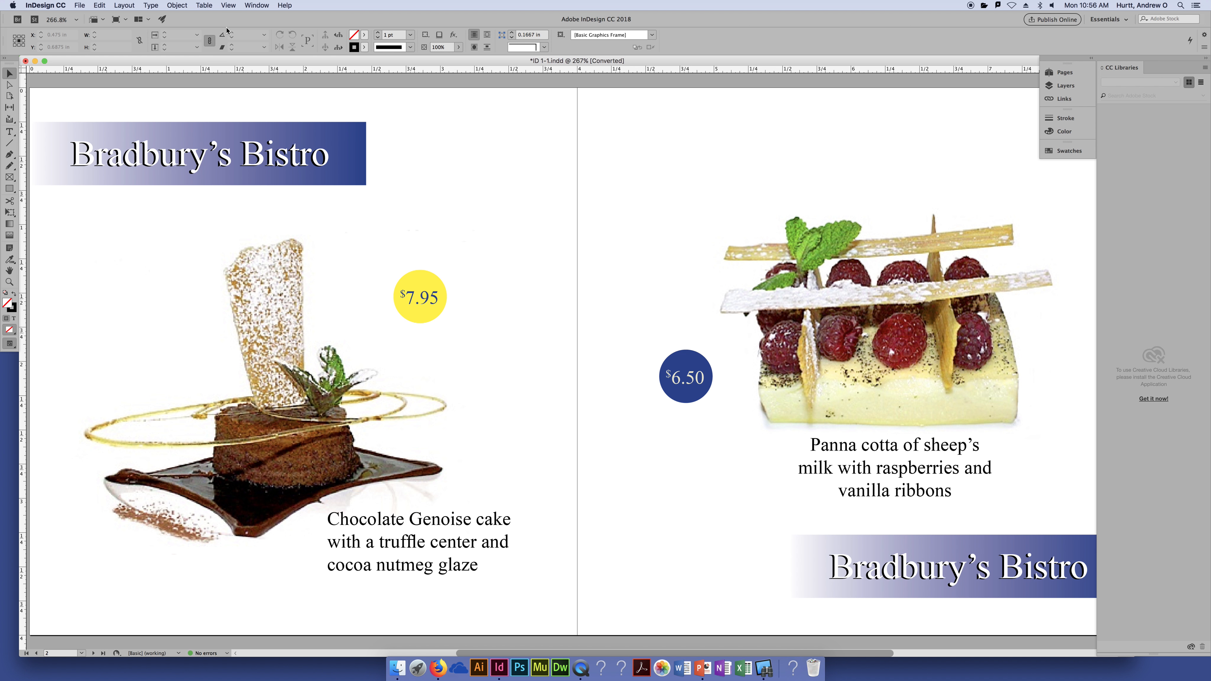
{"action": "left_click", "coordinate": [228, 6]}
{"action": "mouse_move", "coordinate": [329, 200]}
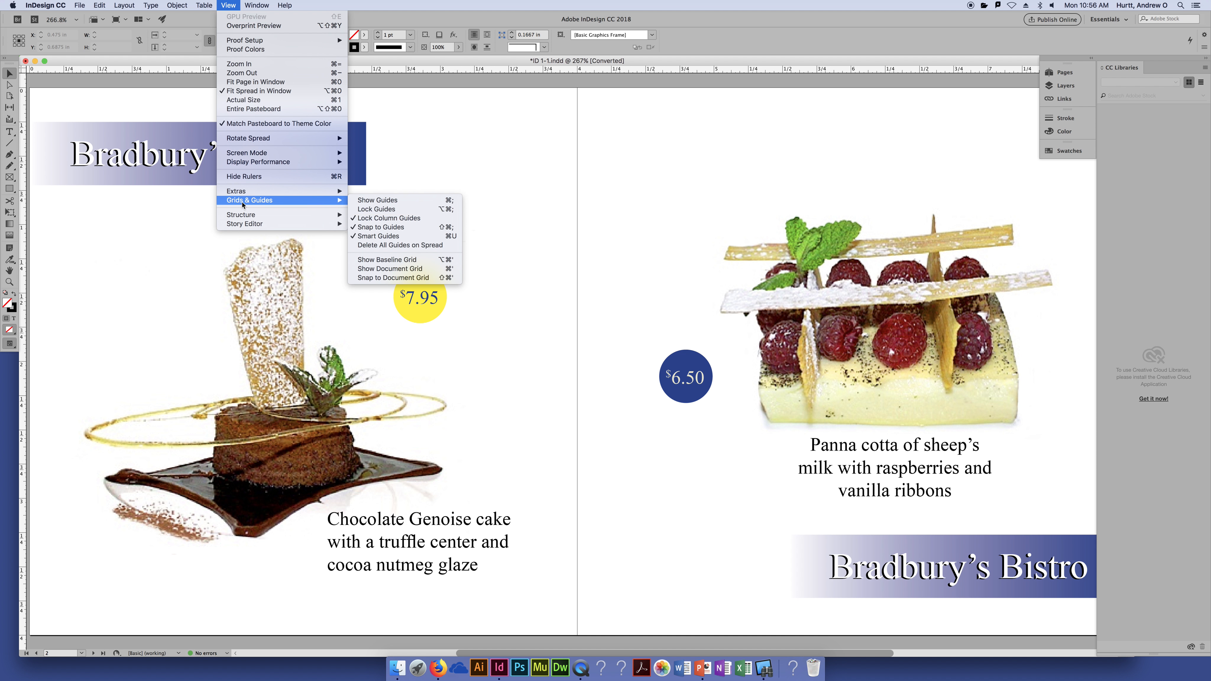
{"action": "left_click", "coordinate": [408, 201]}
- Review the Grids & Guides options for locking and snapping guides, Smart Guides and the document grid, leaving the settings as they are
{"action": "left_click", "coordinate": [265, 4]}
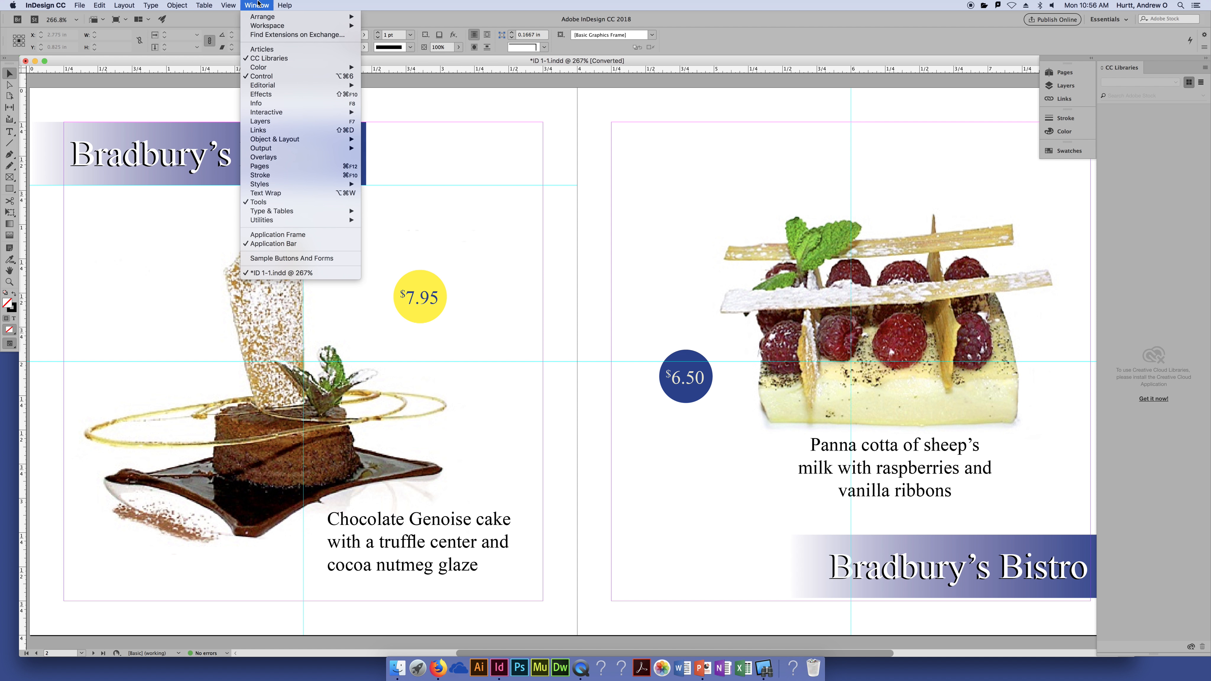
{"action": "mouse_move", "coordinate": [228, 5]}
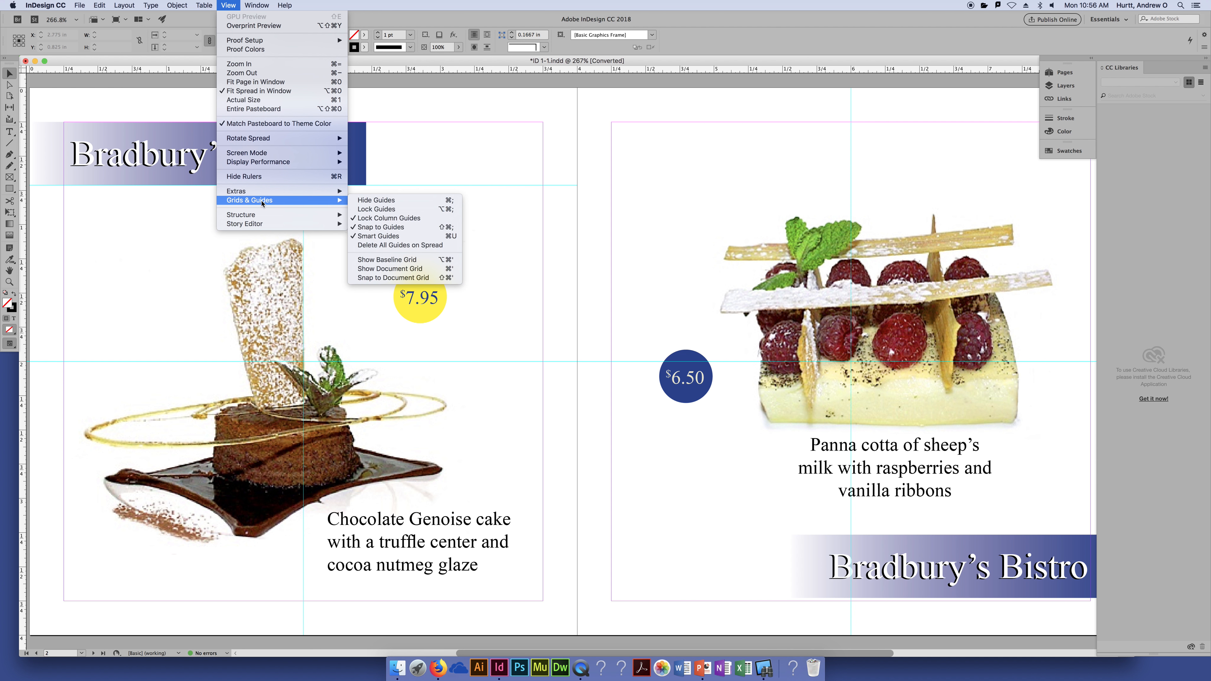
{"action": "mouse_move", "coordinate": [310, 205]}
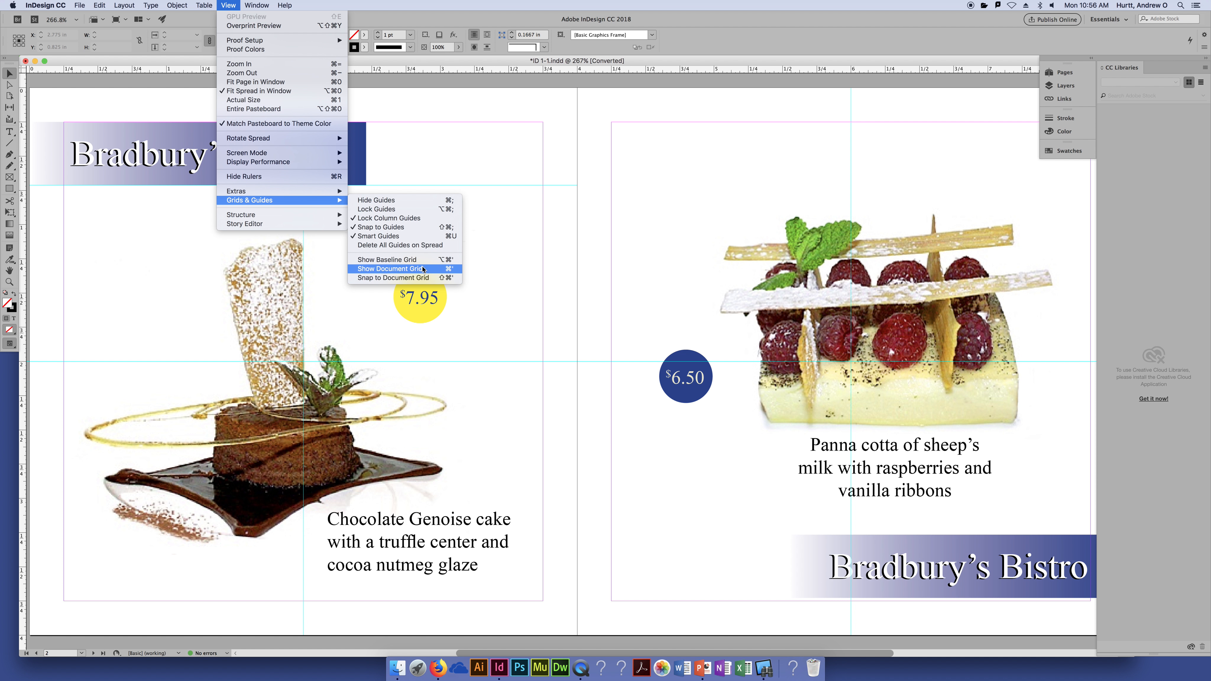
{"action": "left_click", "coordinate": [365, 88]}
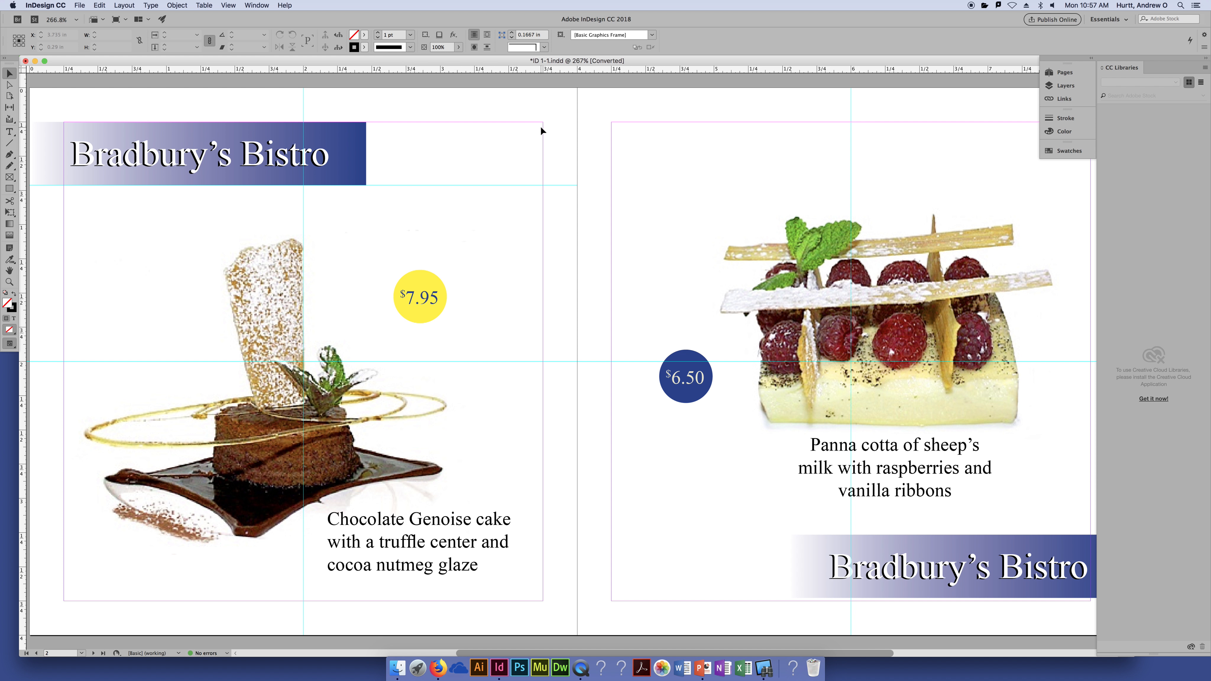
- Identify the chocolate cake picture's frame on page 2 at 200%, deselect it, and magnify the picture to 400%
{"action": "key", "text": "super+minus"}
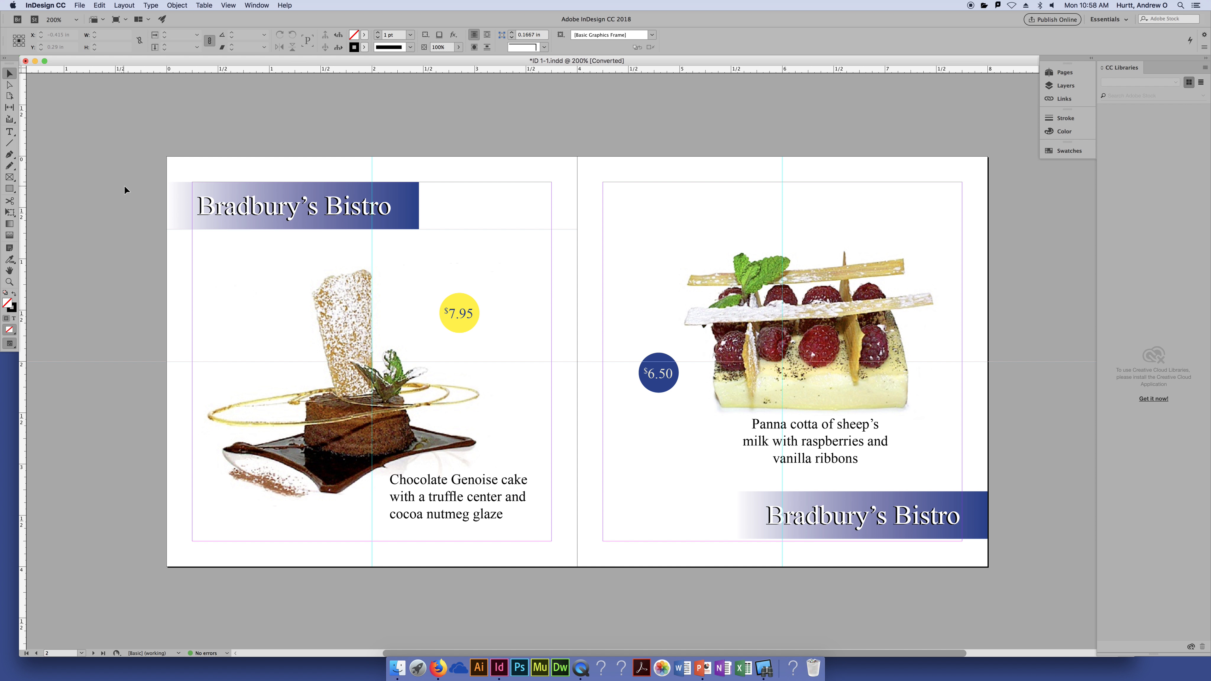
{"action": "left_click", "coordinate": [323, 310]}
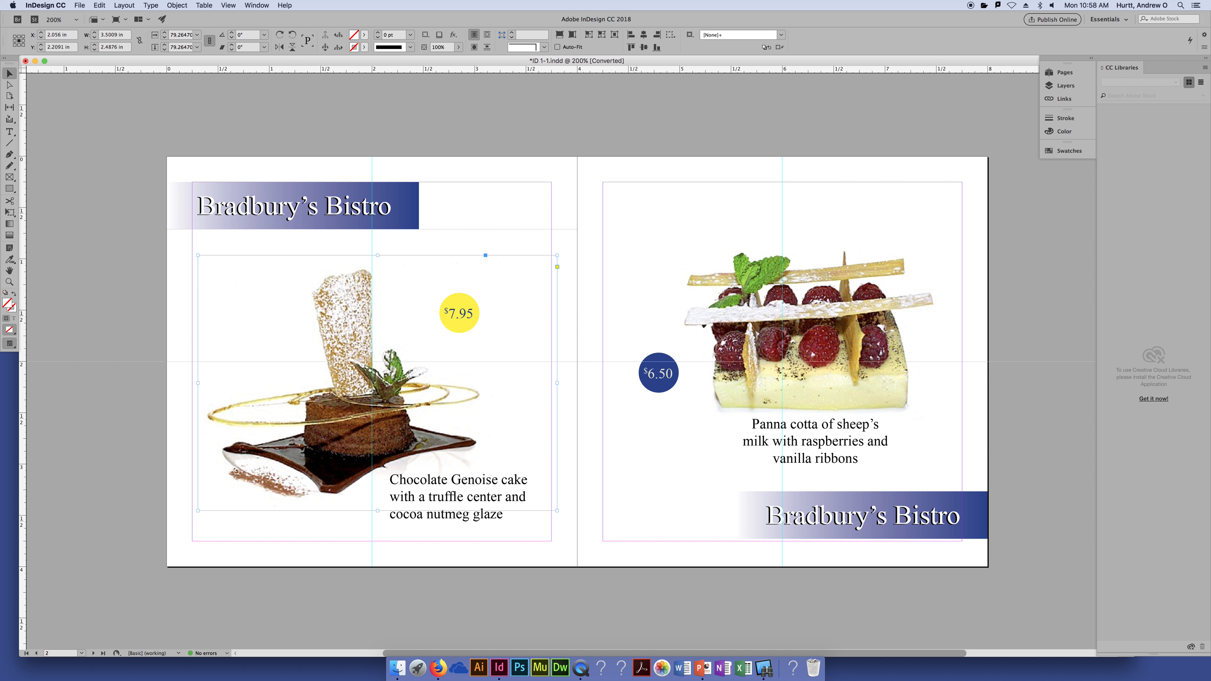
{"action": "left_click", "coordinate": [258, 113]}
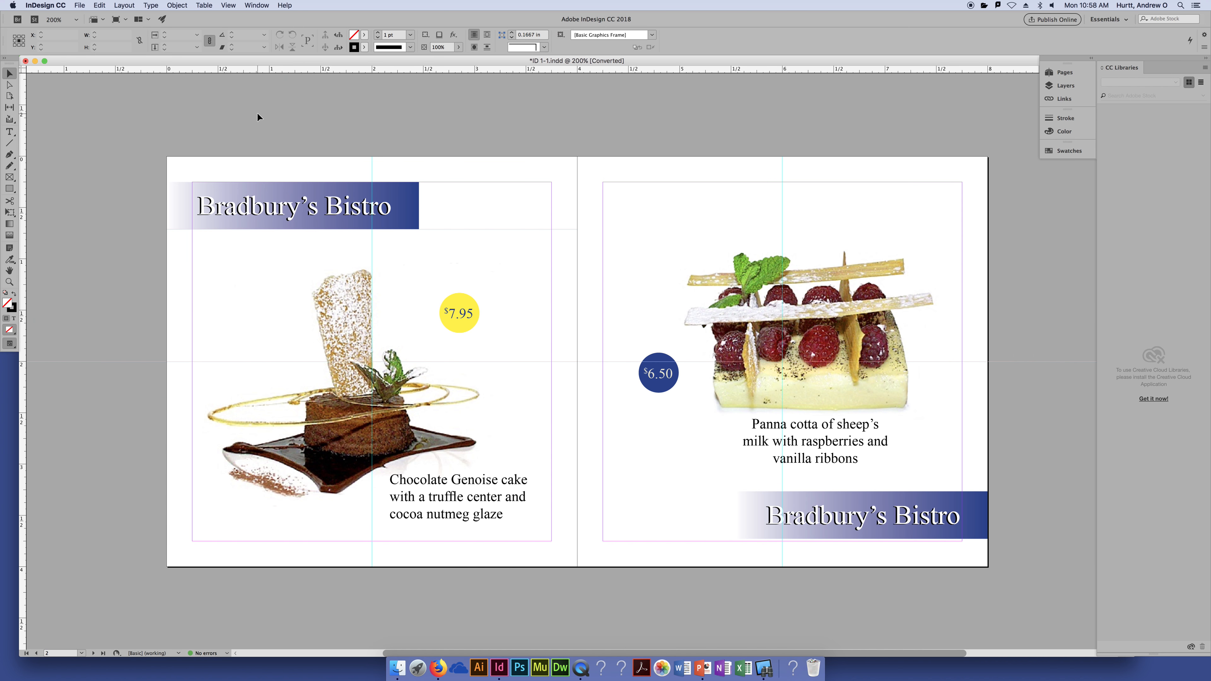
{"action": "key", "text": "super+equal"}
{"action": "key", "text": "super+equal"}
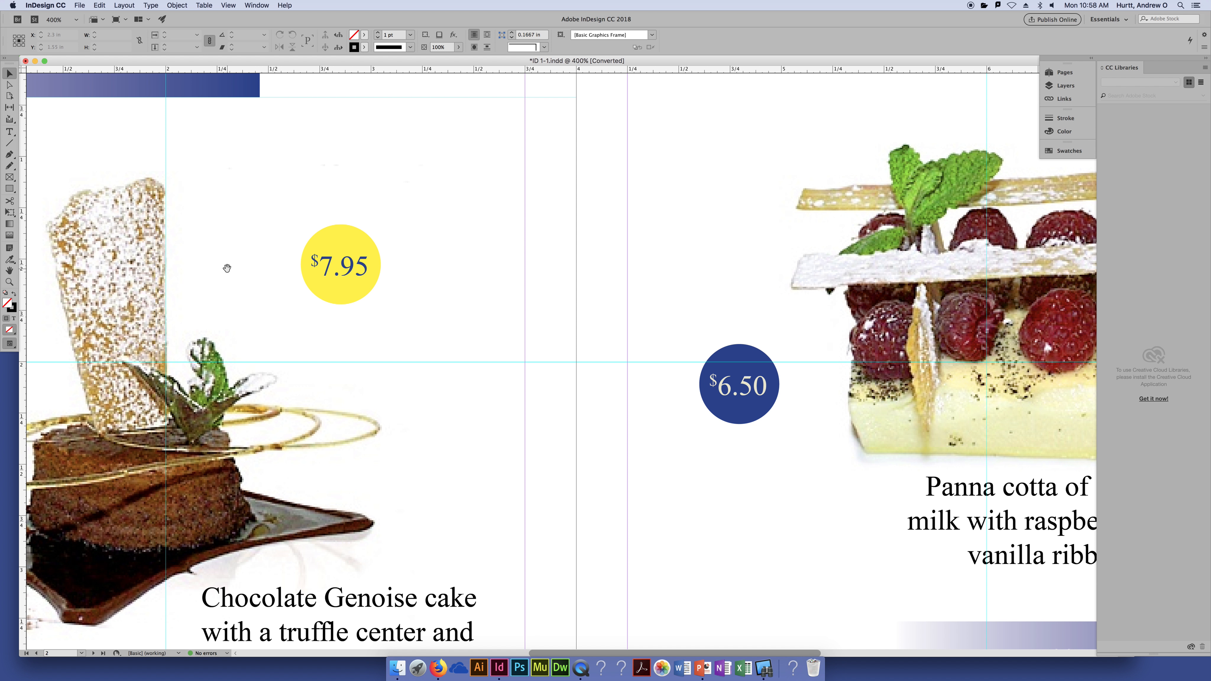
{"action": "scroll", "coordinate": [355, 266], "scroll_direction": "left", "scroll_amount": 10}
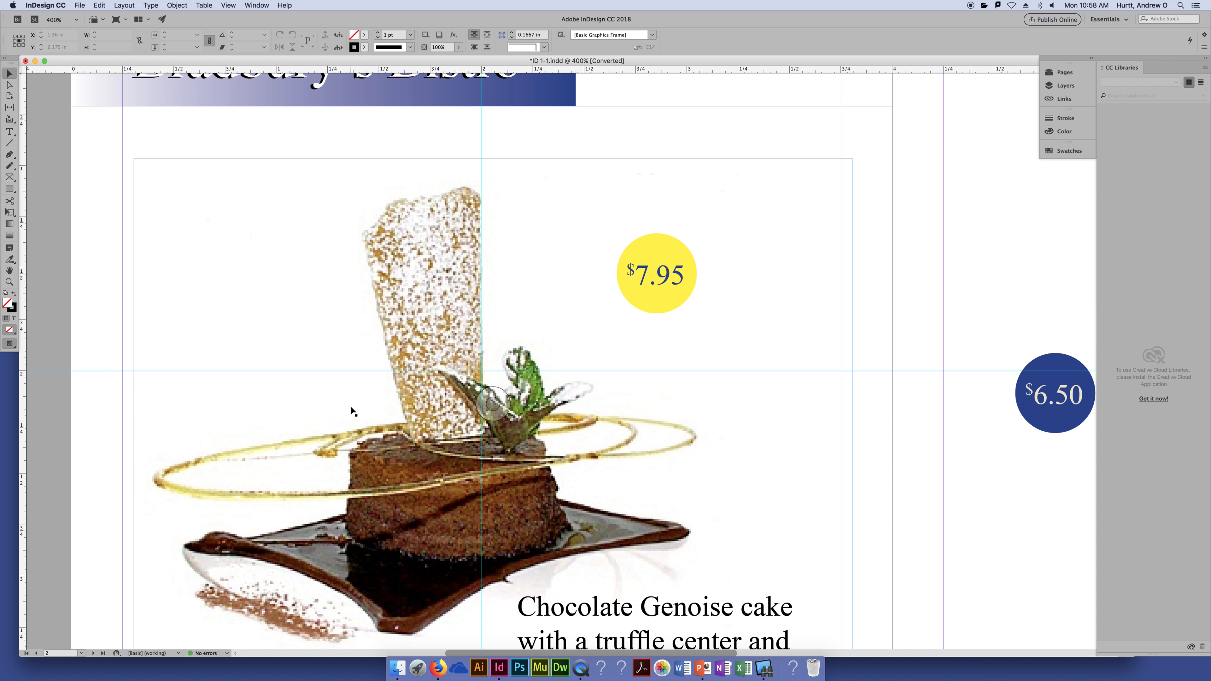
{"action": "scroll", "coordinate": [350, 405], "scroll_direction": "down", "scroll_amount": 1}
{"action": "scroll", "coordinate": [267, 402], "scroll_direction": "down", "scroll_amount": 5}
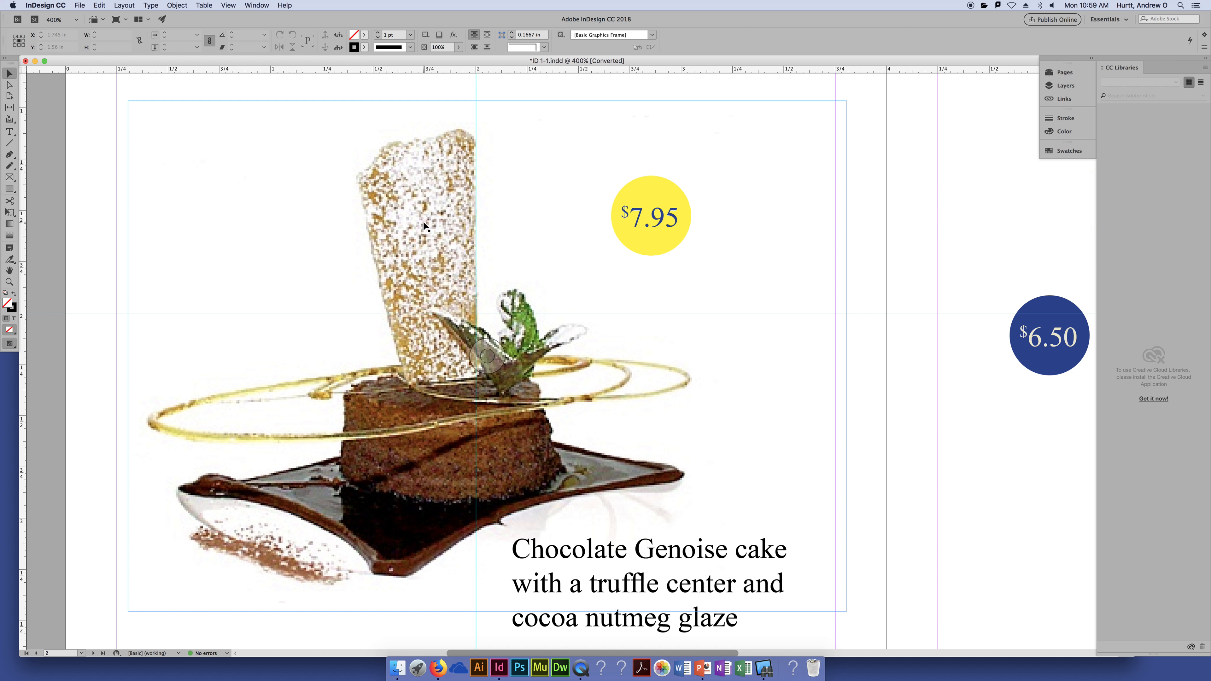
- Turn on Overprint Preview for the magnified chocolate cake picture and switch it off again
{"action": "left_click", "coordinate": [256, 5]}
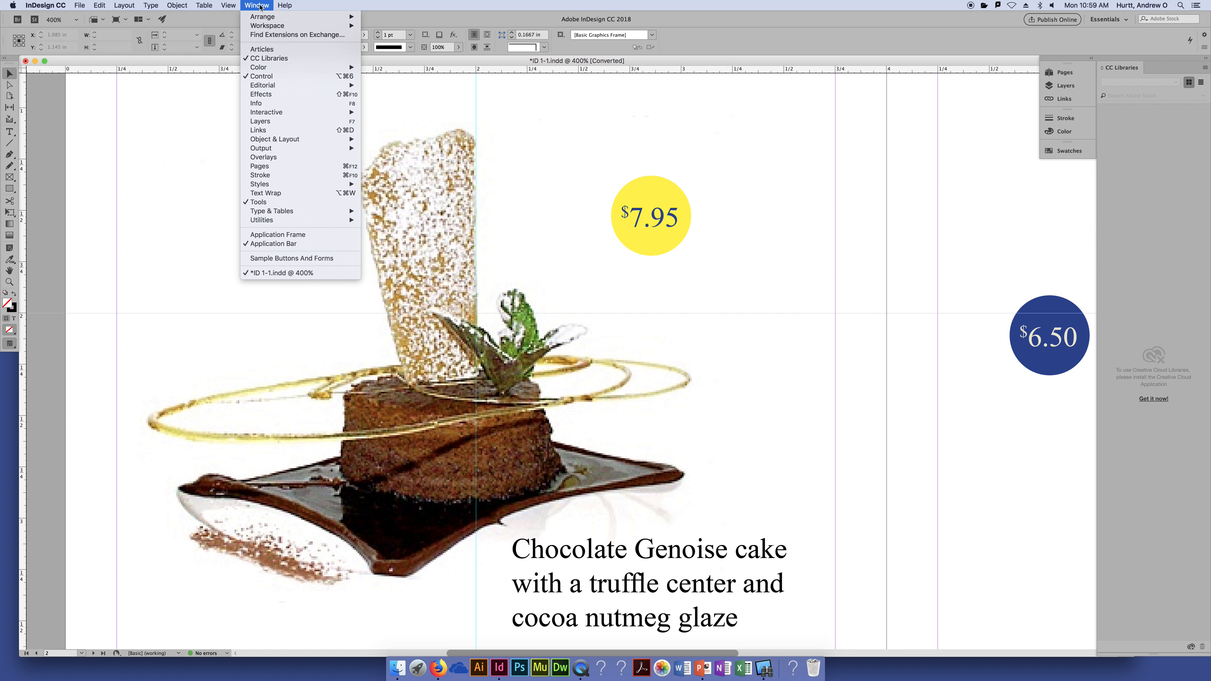
{"action": "mouse_move", "coordinate": [227, 5]}
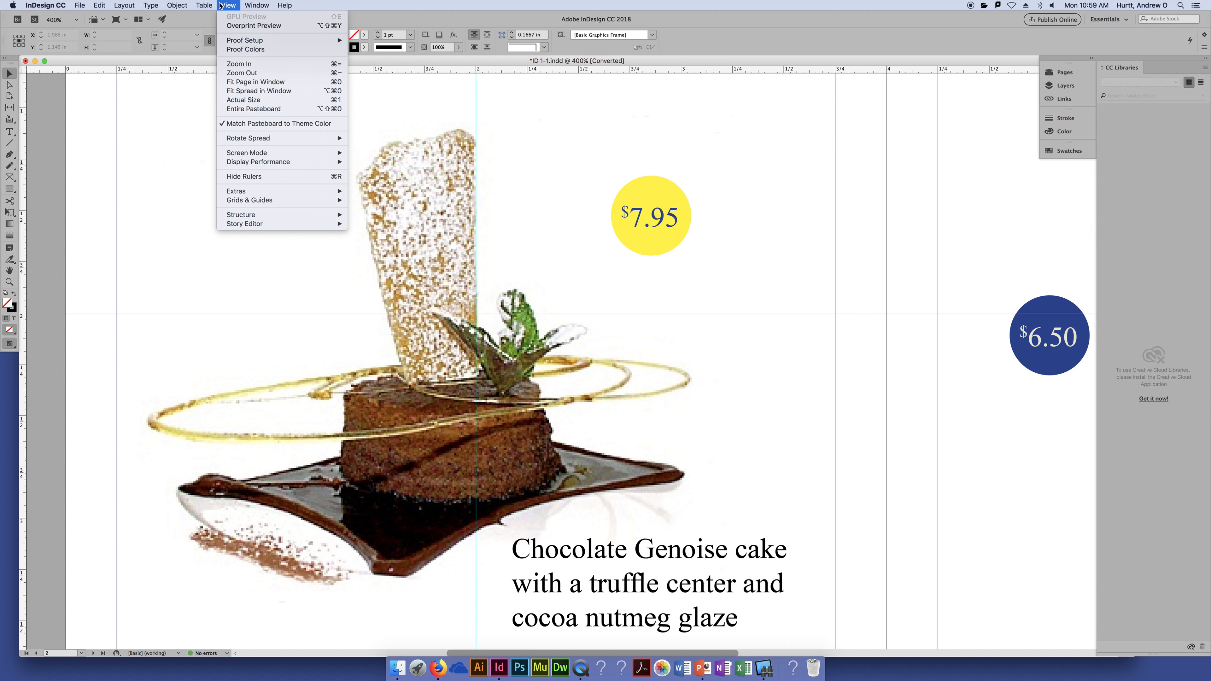
{"action": "left_click", "coordinate": [237, 26]}
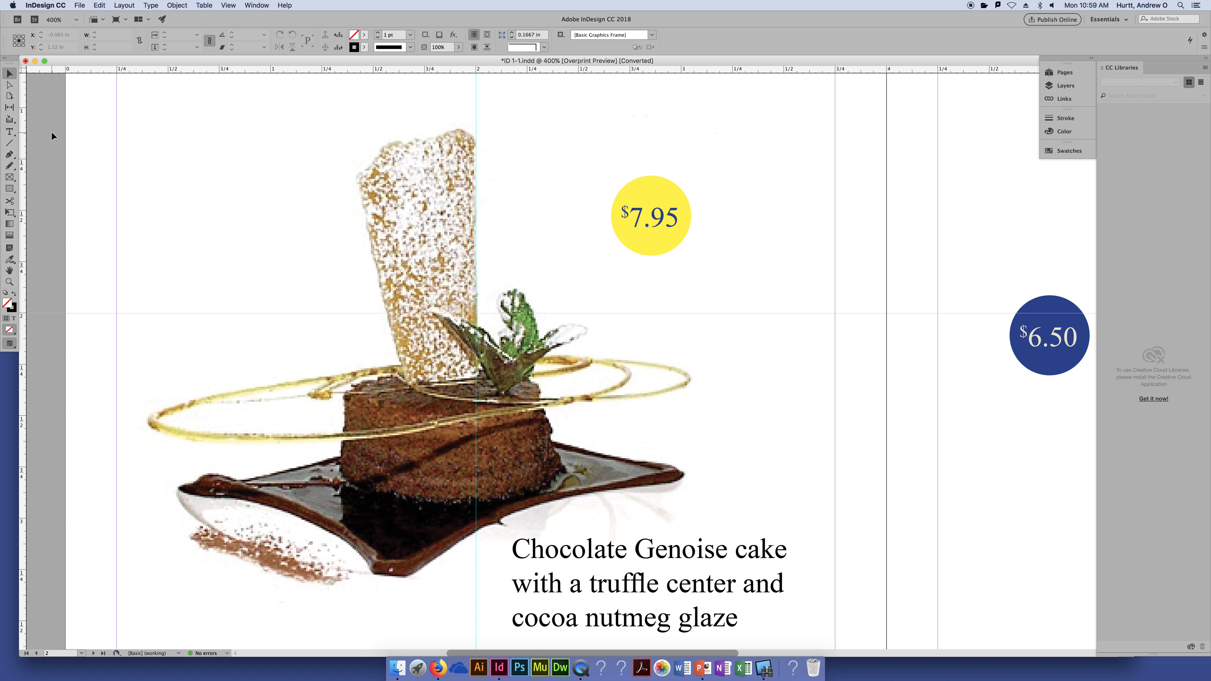
{"action": "left_click", "coordinate": [233, 6]}
{"action": "left_click", "coordinate": [237, 27]}
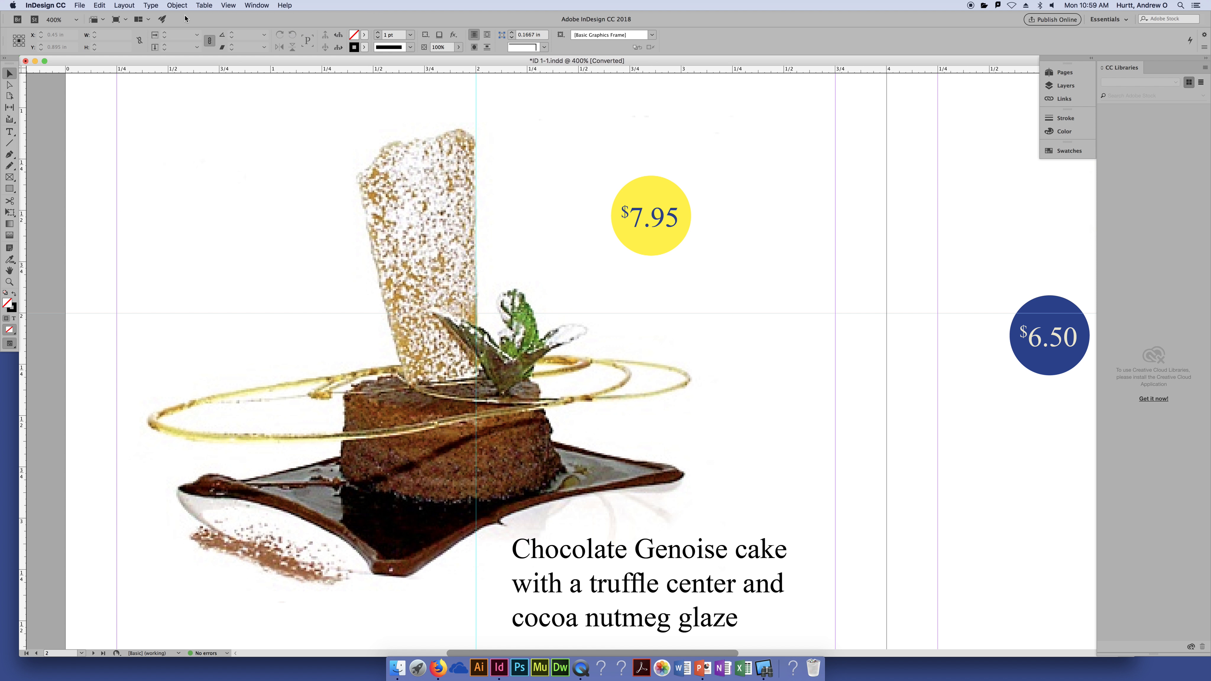
{"action": "left_click", "coordinate": [240, 291]}
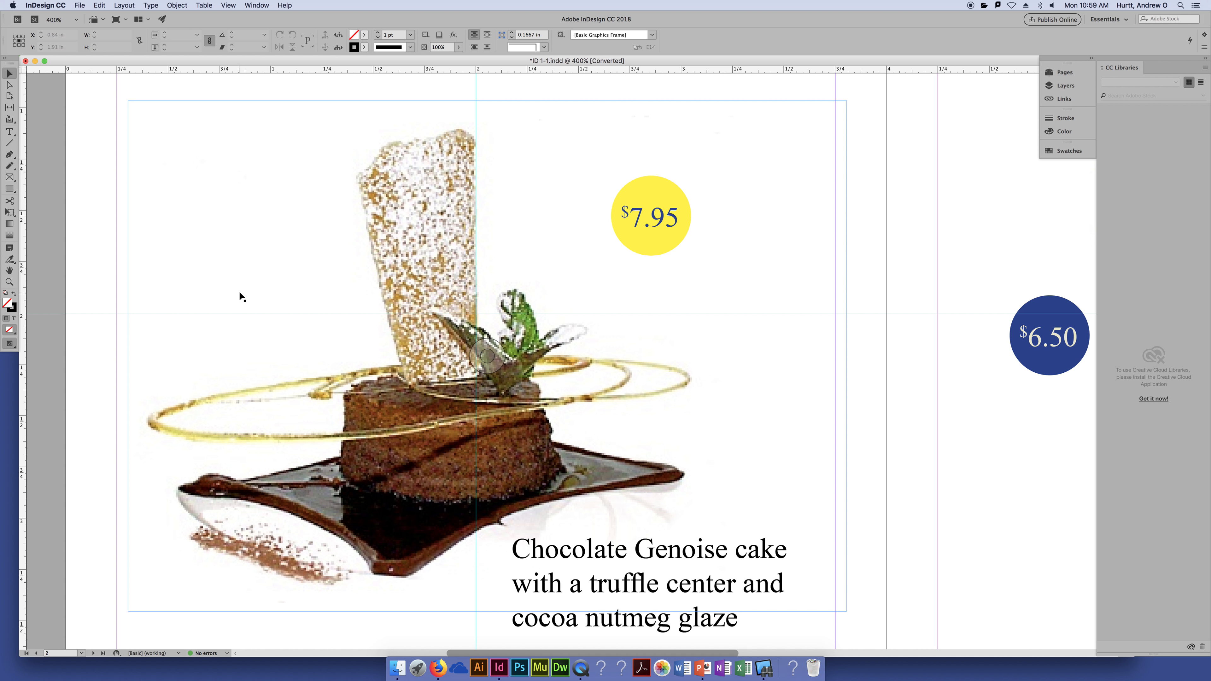
{"action": "left_click", "coordinate": [56, 172]}
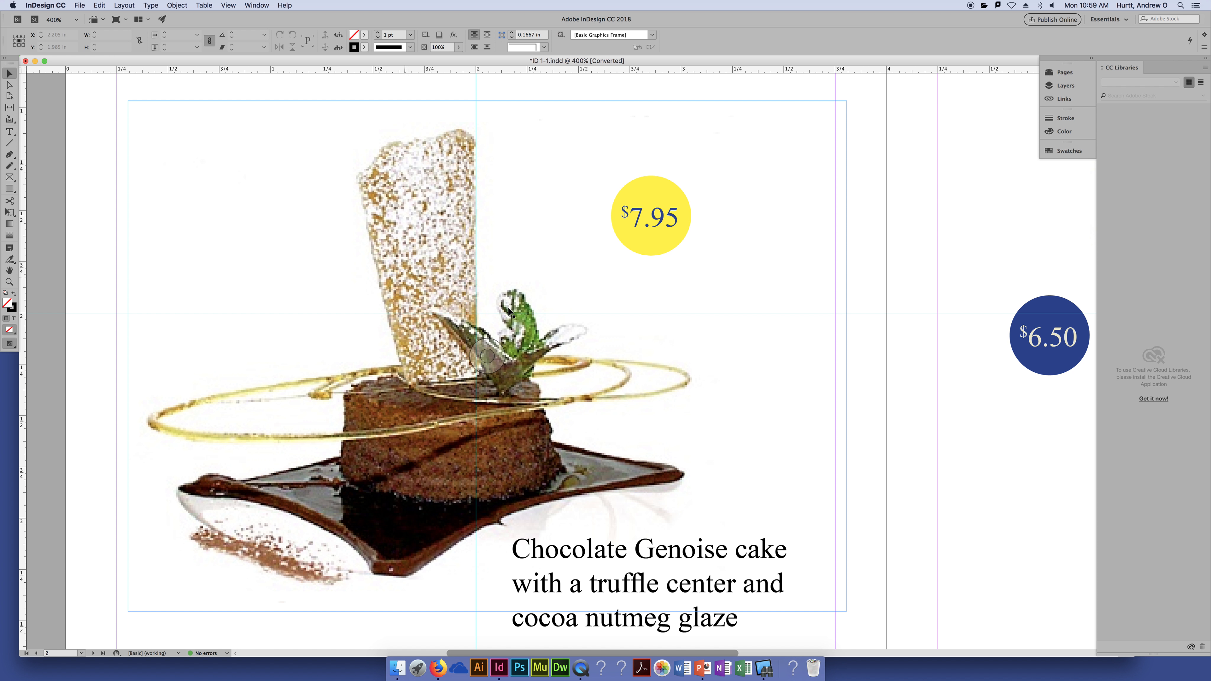
- Turn Overprint Preview on, inspect both pages of the 2–3 spread, and fit page 3 in the window
{"action": "left_click", "coordinate": [233, 5]}
{"action": "left_click", "coordinate": [233, 27]}
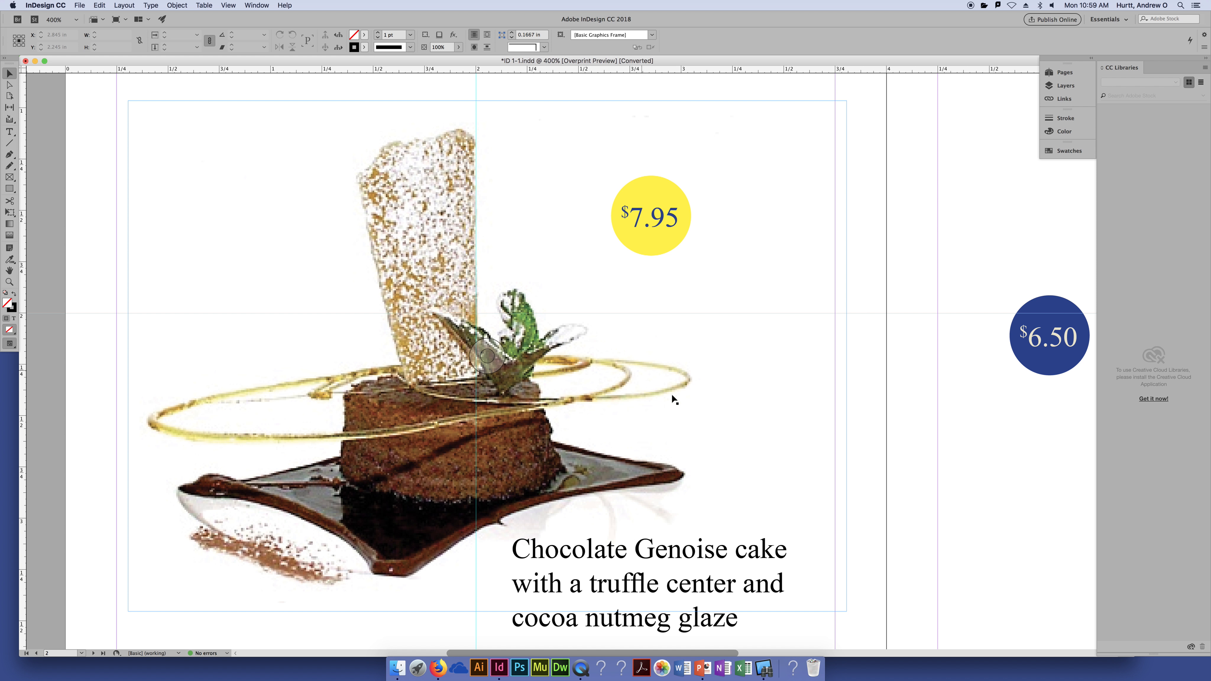
{"action": "scroll", "coordinate": [672, 394], "scroll_direction": "right", "scroll_amount": 10}
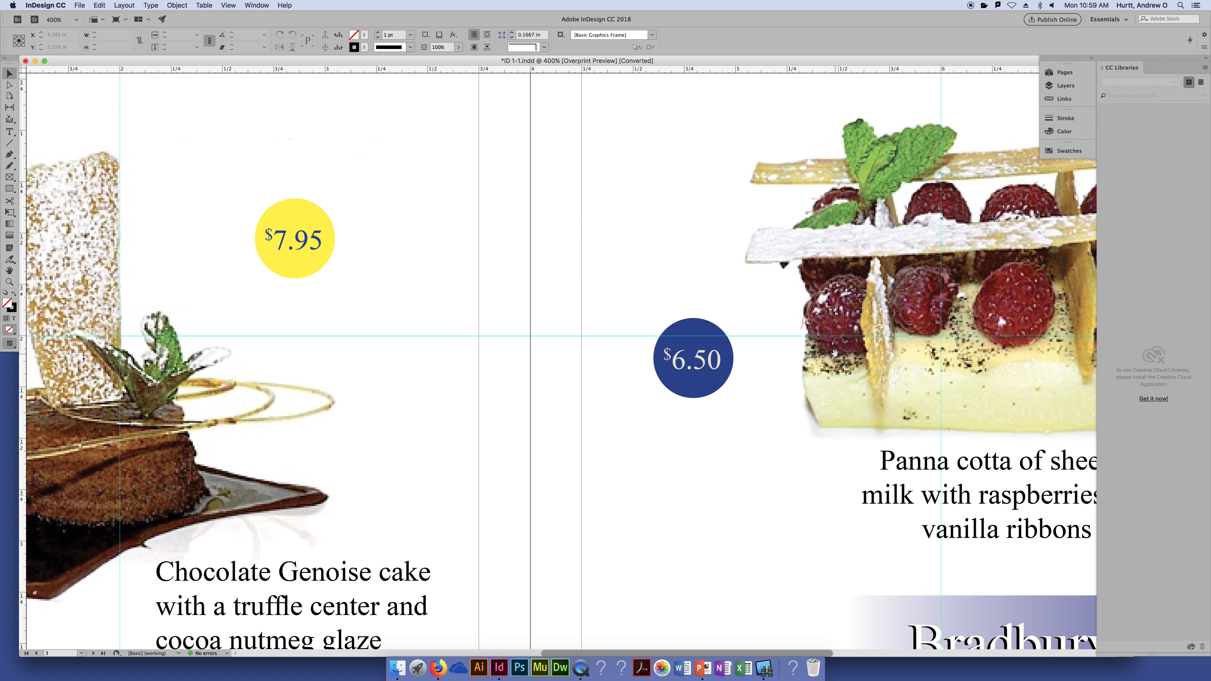
{"action": "scroll", "coordinate": [834, 353], "scroll_direction": "right", "scroll_amount": 5}
{"action": "scroll", "coordinate": [600, 398], "scroll_direction": "up", "scroll_amount": 4}
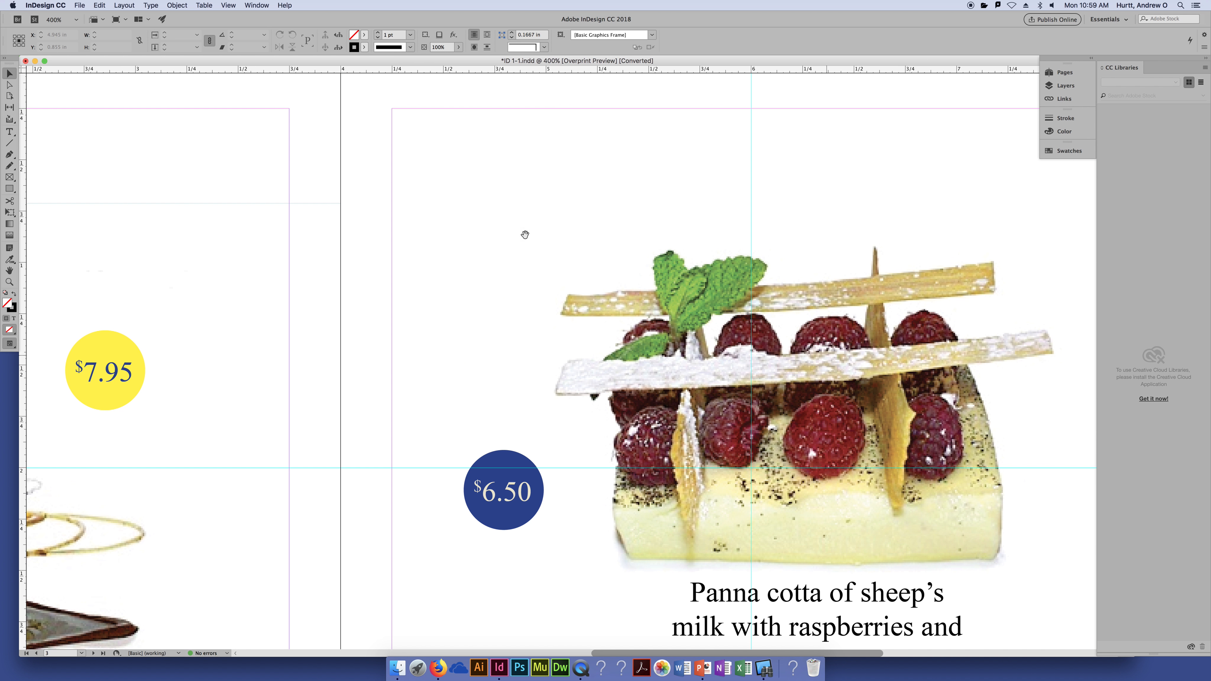
{"action": "scroll", "coordinate": [610, 417], "scroll_direction": "up", "scroll_amount": 5}
{"action": "scroll", "coordinate": [610, 417], "scroll_direction": "left", "scroll_amount": 2}
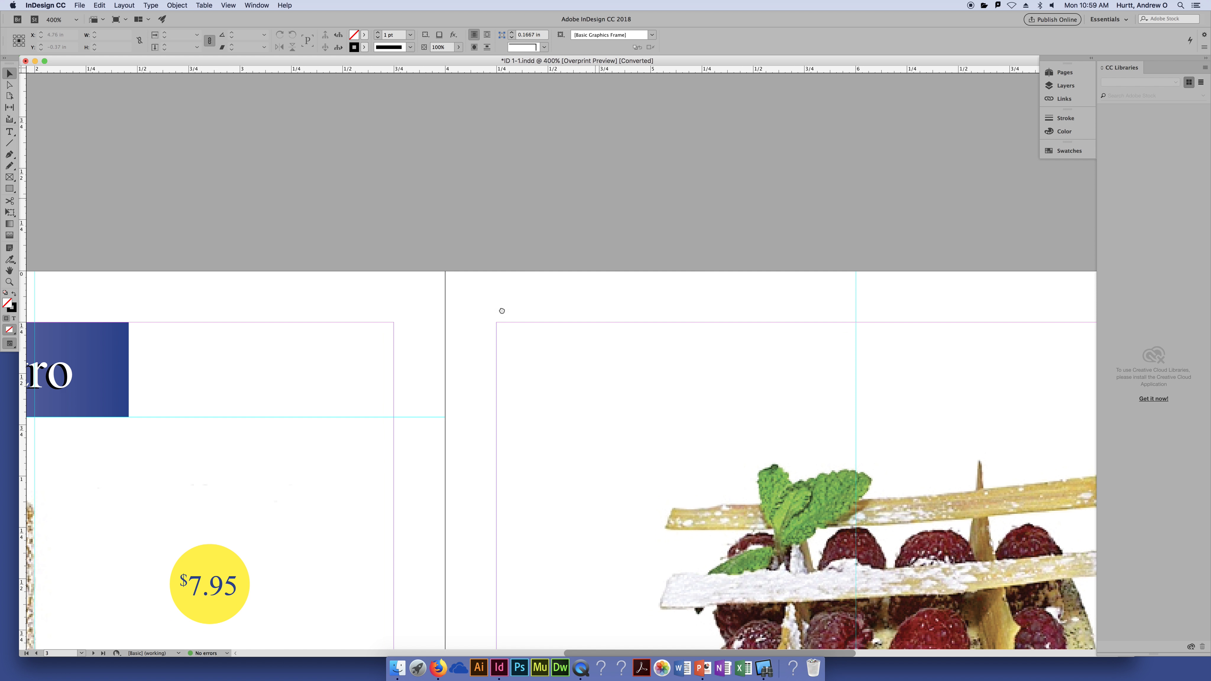
{"action": "scroll", "coordinate": [511, 298], "scroll_direction": "up", "scroll_amount": 5}
{"action": "scroll", "coordinate": [511, 298], "scroll_direction": "right", "scroll_amount": 3}
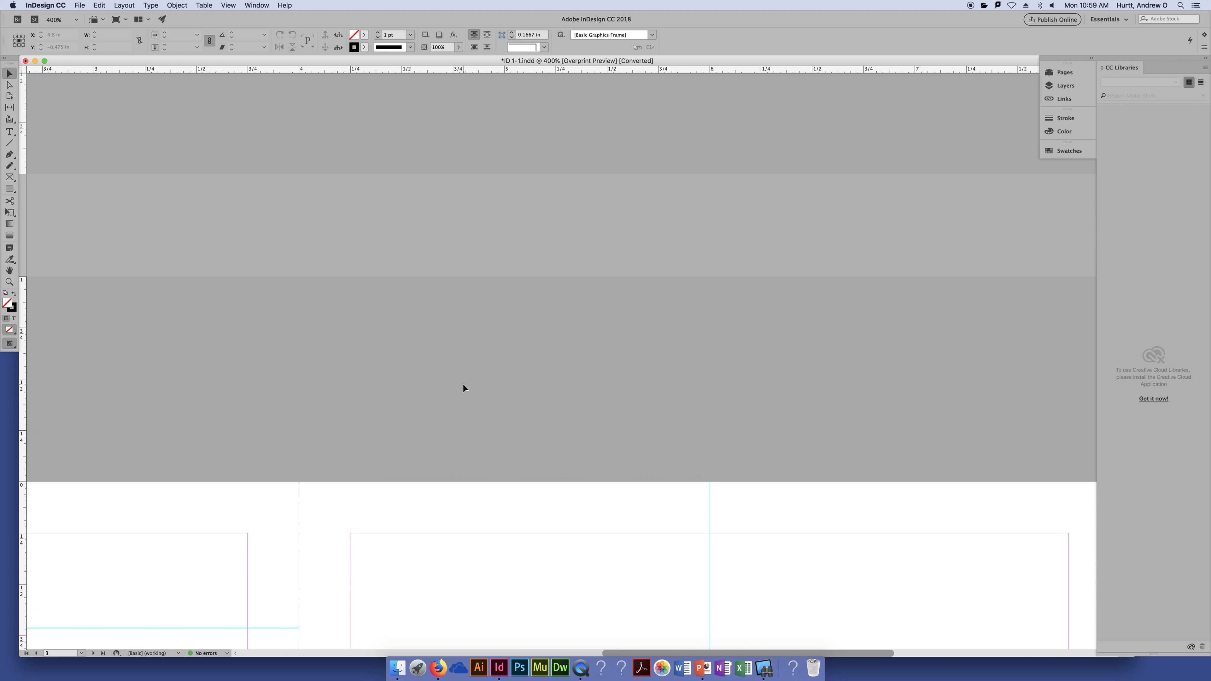
{"action": "key", "text": "super+0"}
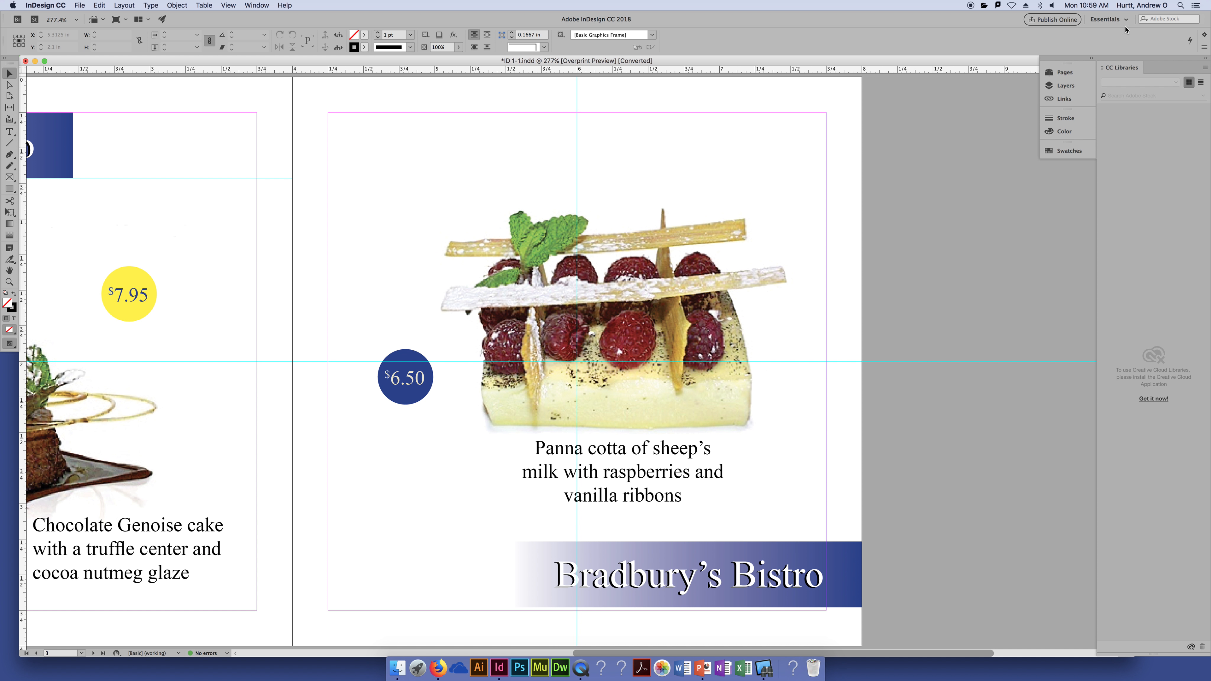
- Show the document's page thumbnails and go to page 1, page 4 and page 5 in turn
{"action": "left_click", "coordinate": [1064, 72]}
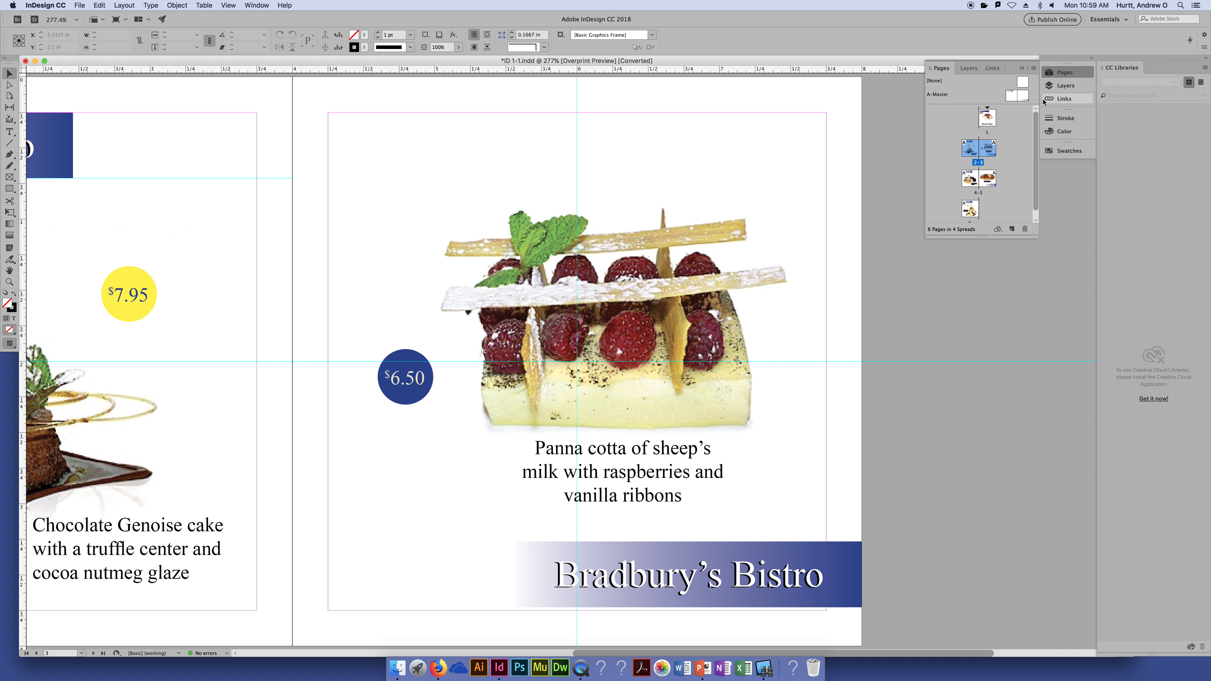
{"action": "double_click", "coordinate": [987, 119]}
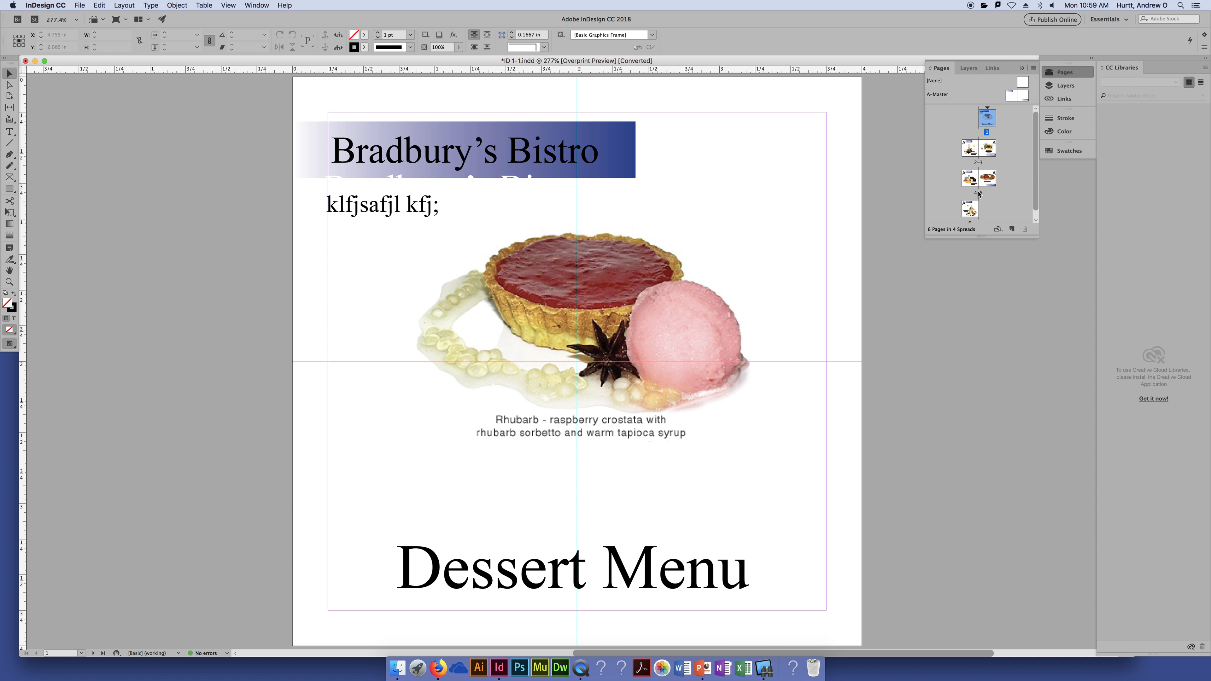
{"action": "double_click", "coordinate": [970, 180]}
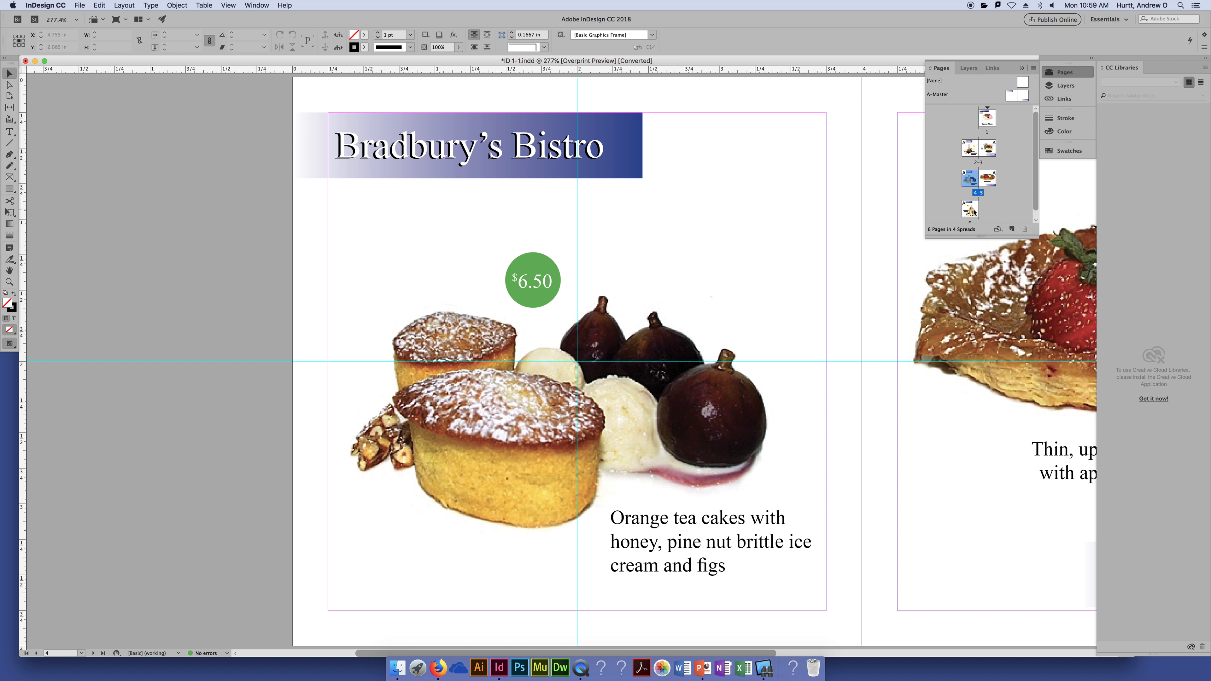
{"action": "double_click", "coordinate": [986, 183]}
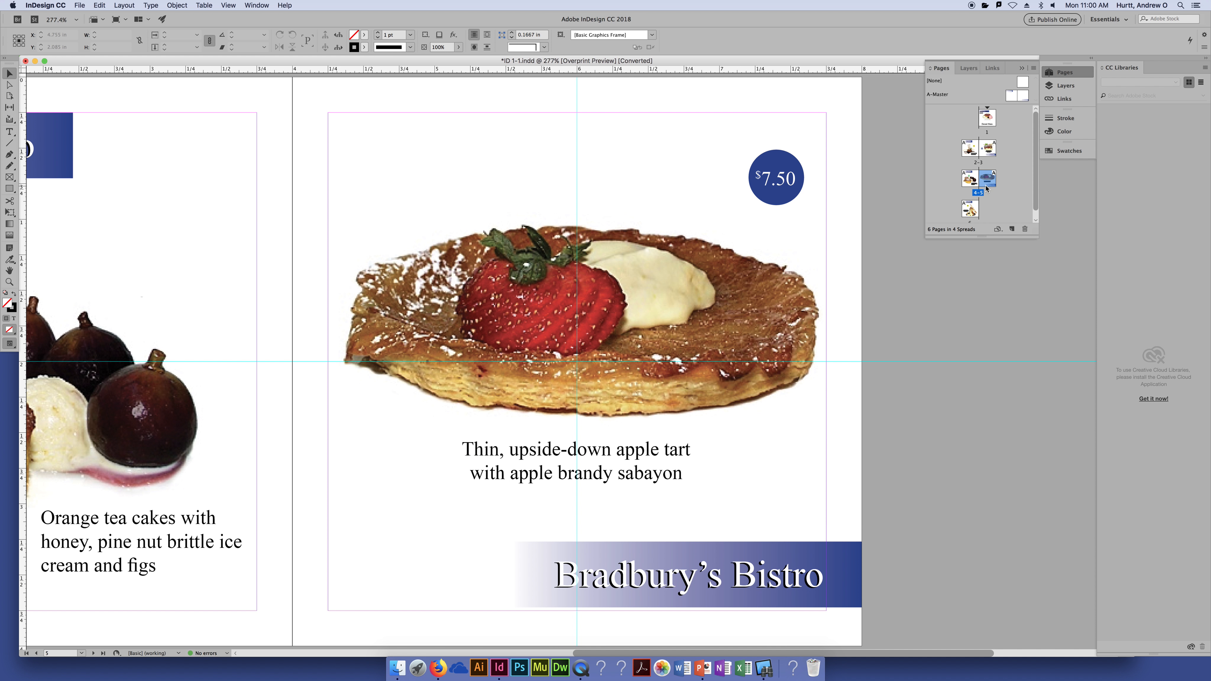
- Compare the apple tart picture on page 5 with and without Overprint Preview, leaving the preview switched off
{"action": "left_click", "coordinate": [204, 6]}
{"action": "mouse_move", "coordinate": [232, 13]}
{"action": "left_click", "coordinate": [234, 26]}
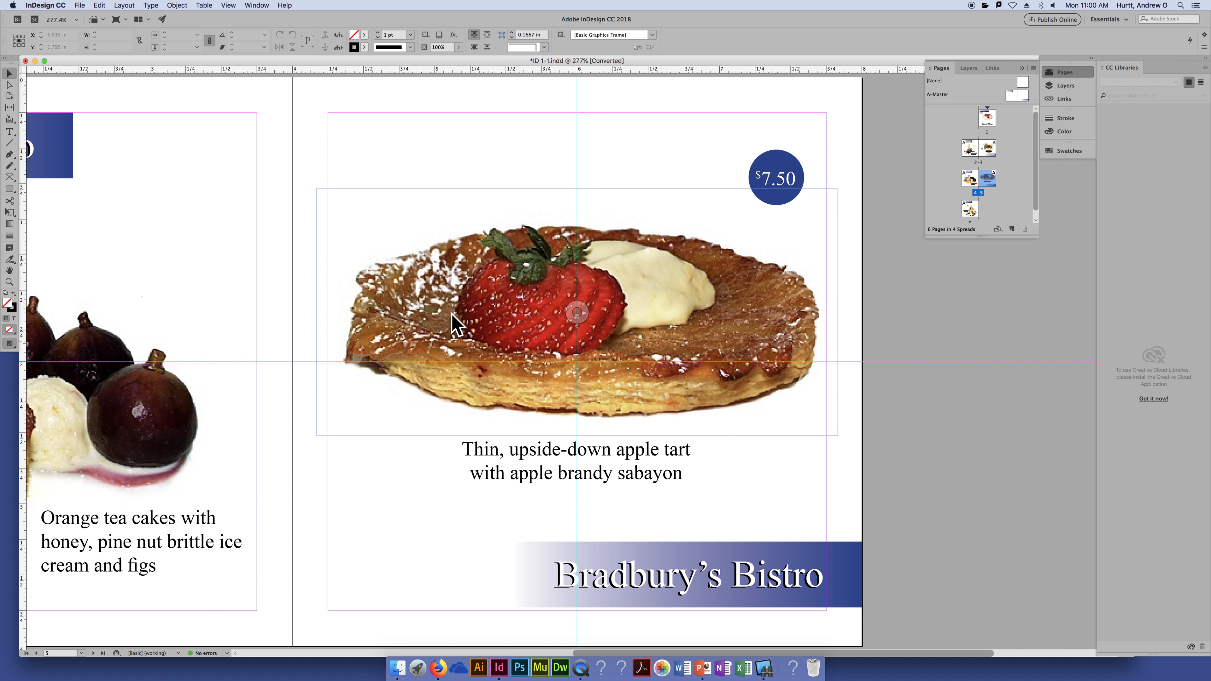
{"action": "left_click", "coordinate": [257, 5]}
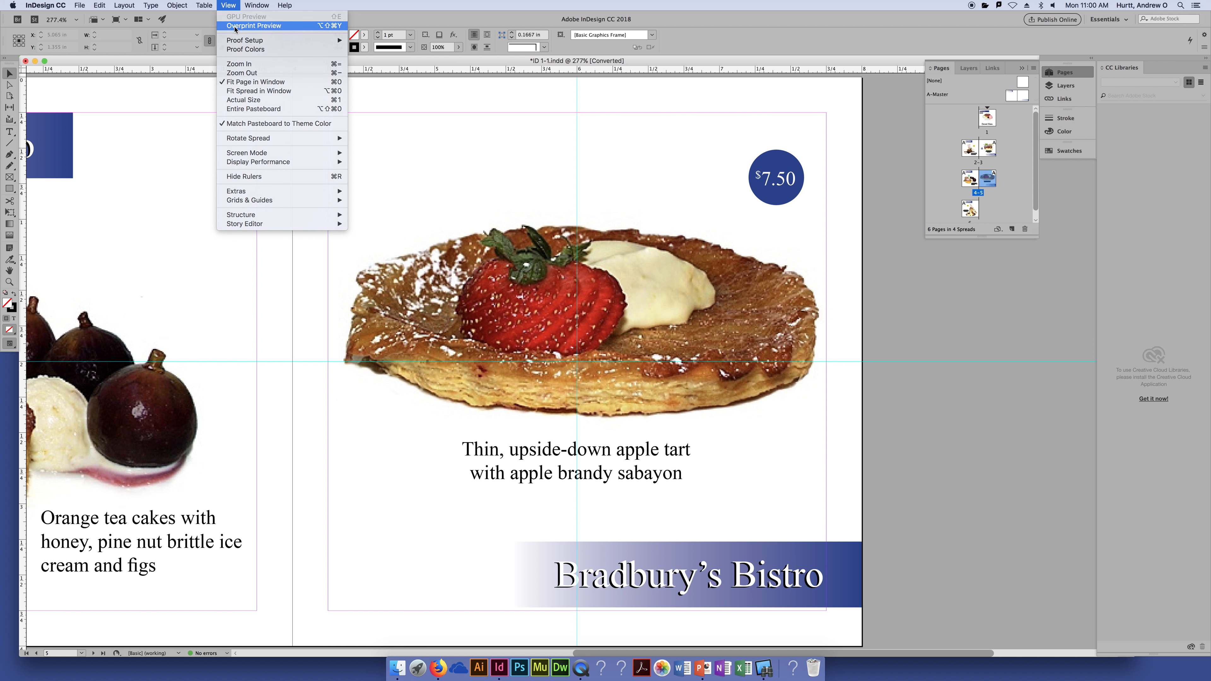
{"action": "left_click", "coordinate": [235, 26]}
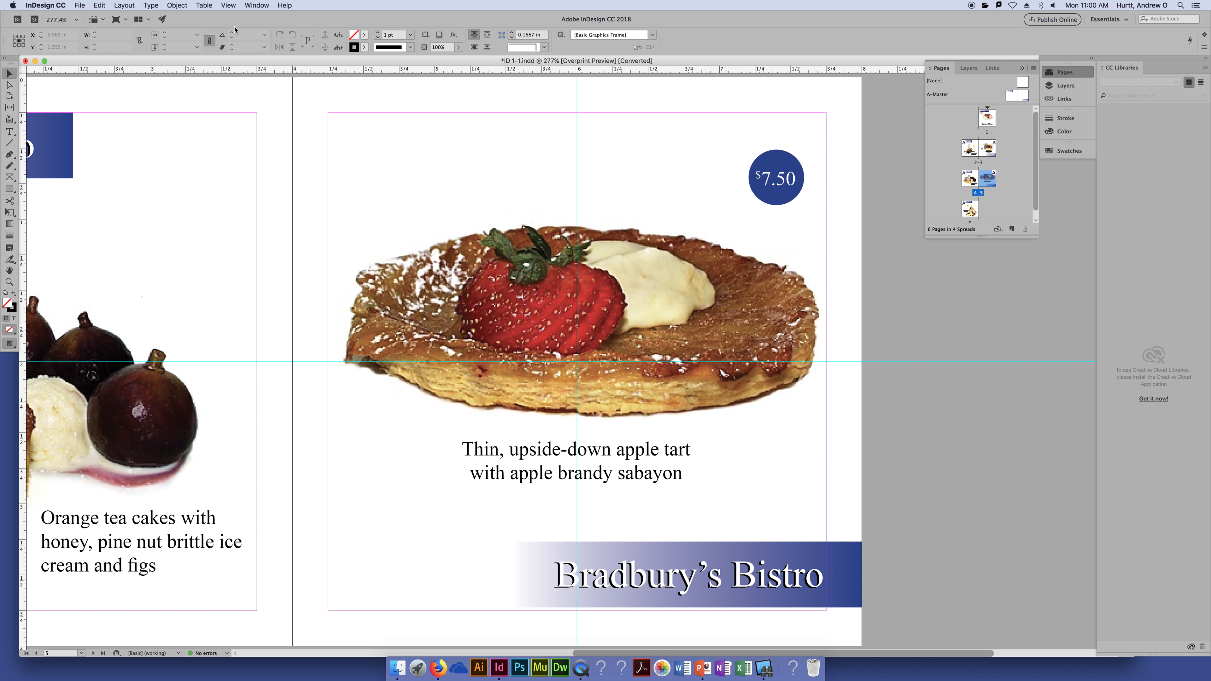
{"action": "left_click", "coordinate": [242, 4]}
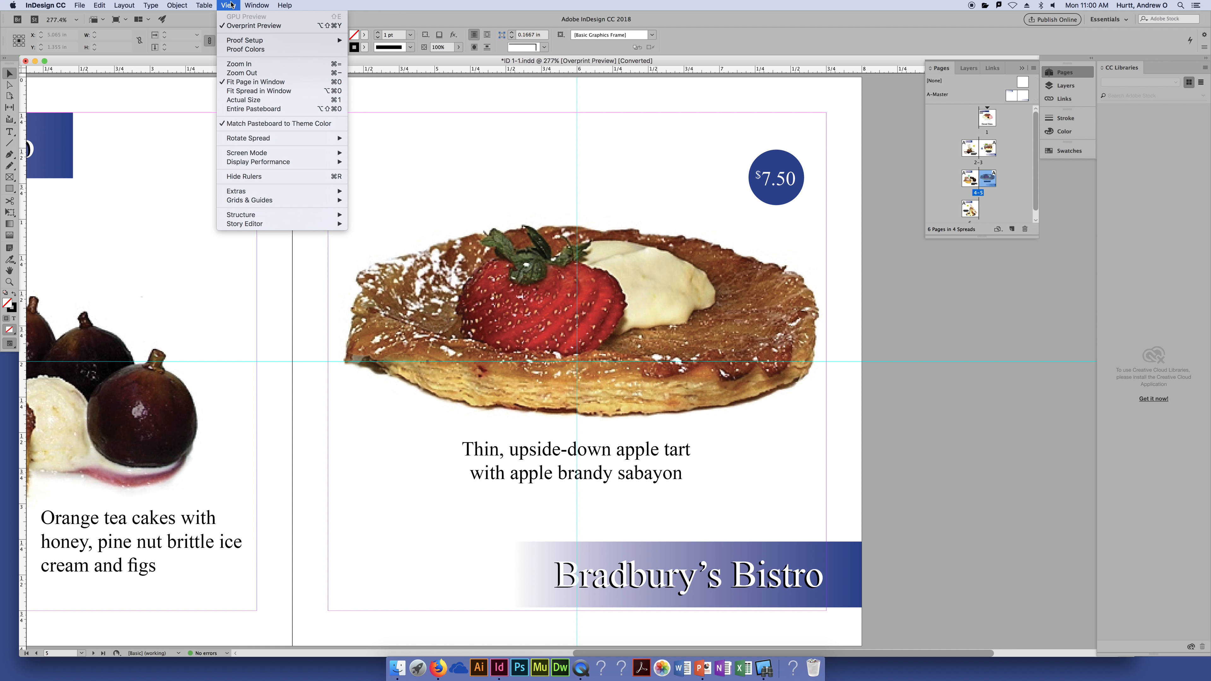
{"action": "left_click", "coordinate": [231, 26]}
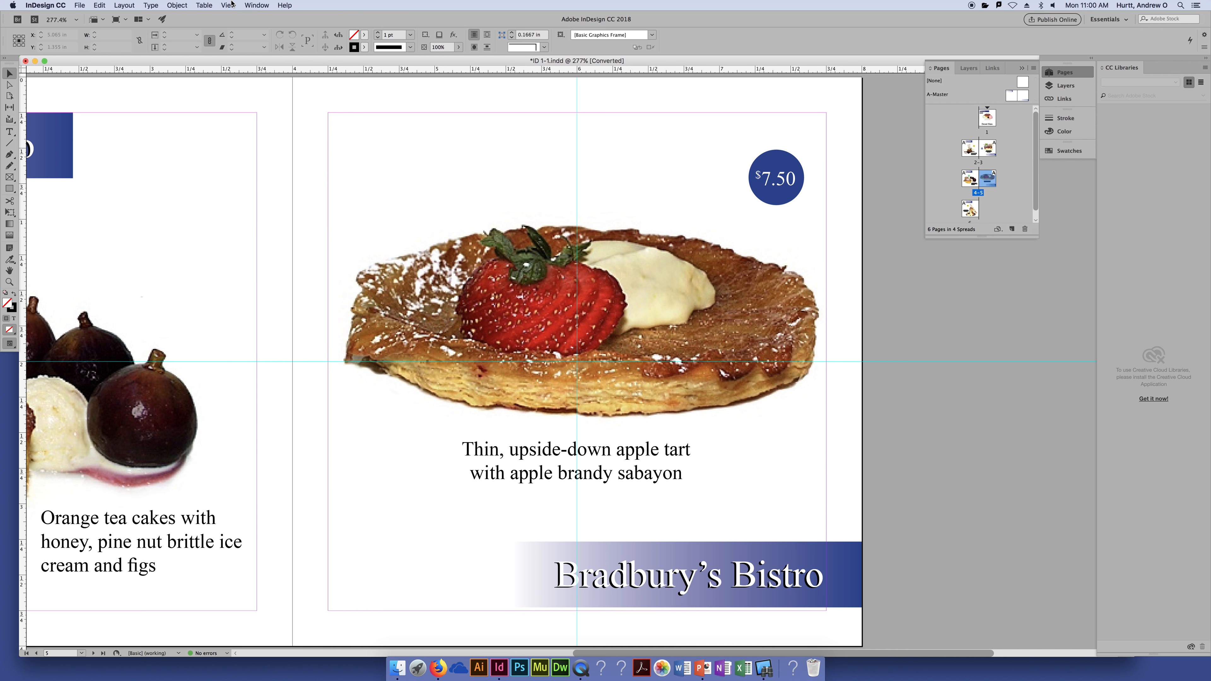
- Display the document in the Preview screen mode and zoom out to see the whole 4–5 spread
{"action": "left_click", "coordinate": [233, 6]}
{"action": "mouse_move", "coordinate": [267, 153]}
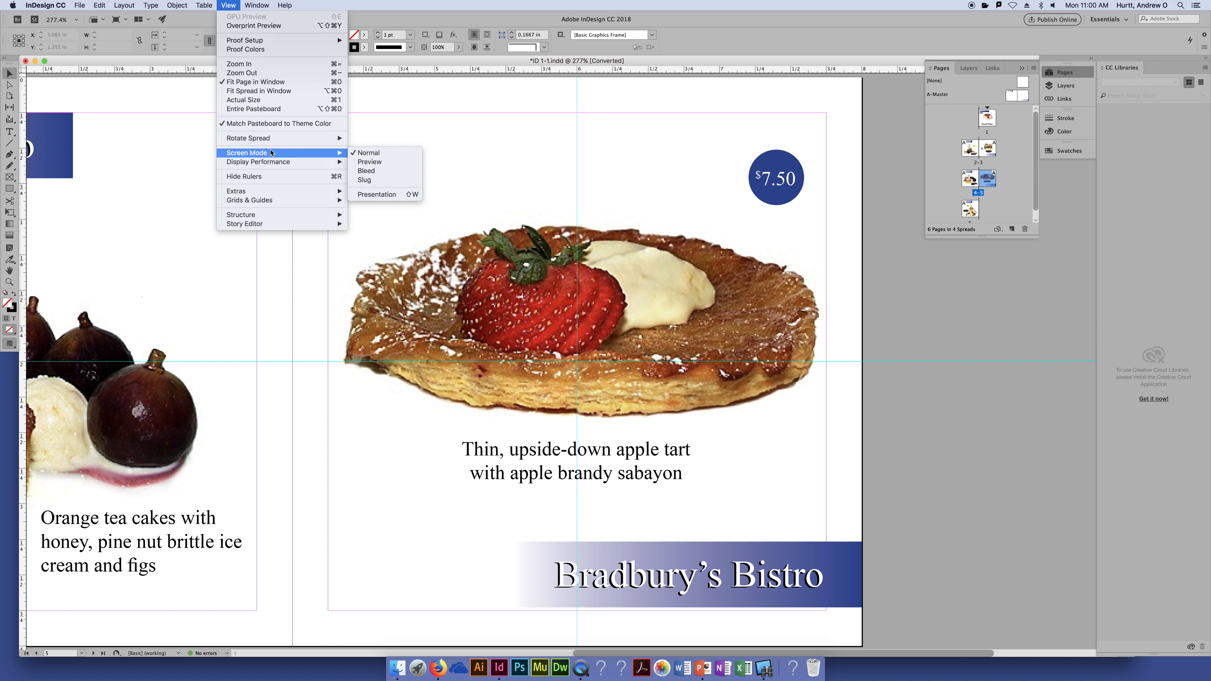
{"action": "left_click", "coordinate": [372, 162]}
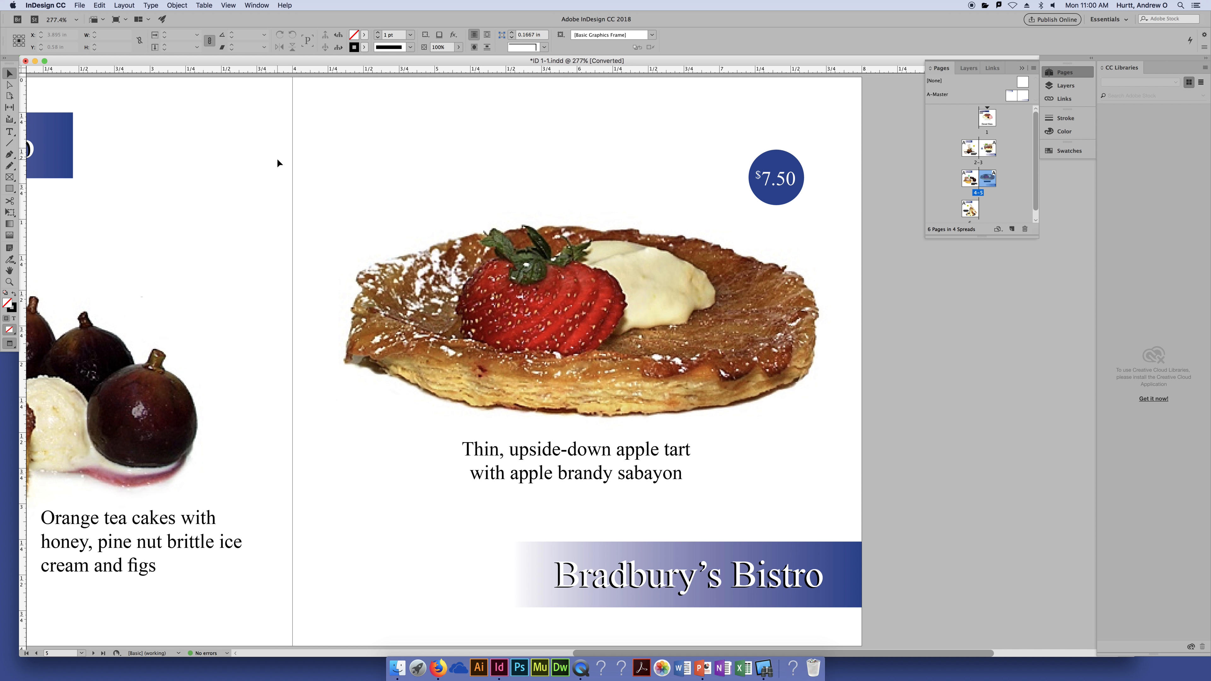
{"action": "key", "text": "super+minus"}
{"action": "key", "text": "super+minus"}
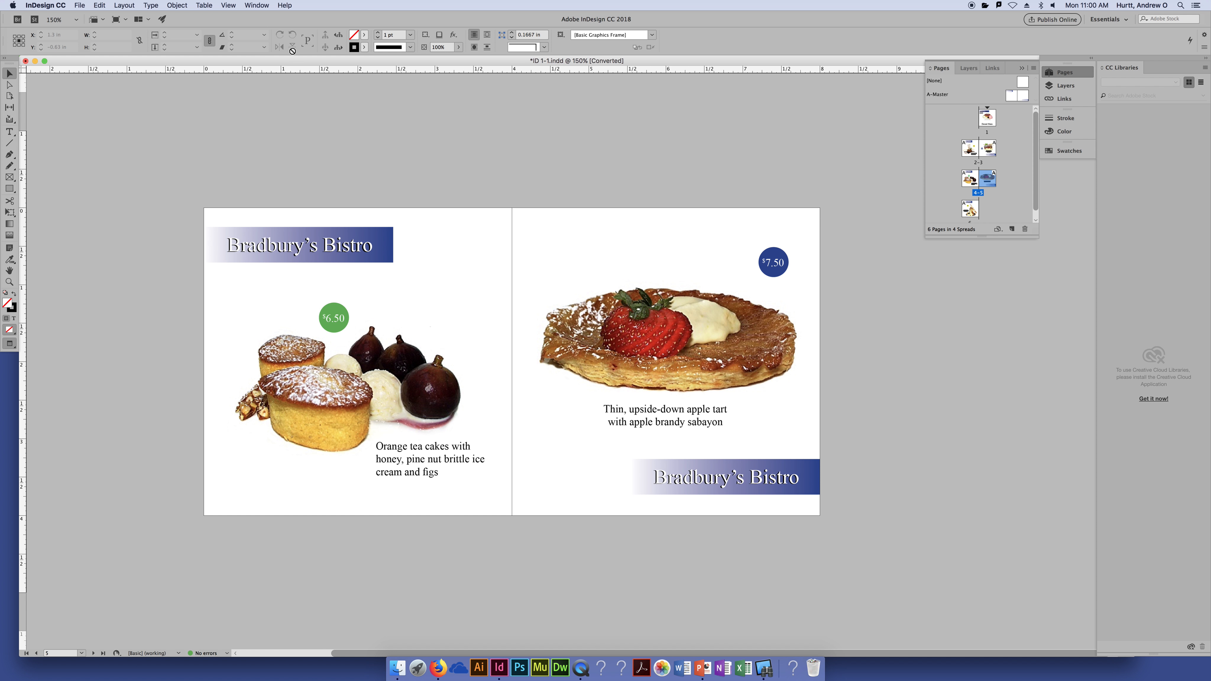
- Inspect the 4–5 spread in the Bleed and Slug screen modes and return it to Normal mode
{"action": "left_click", "coordinate": [227, 5]}
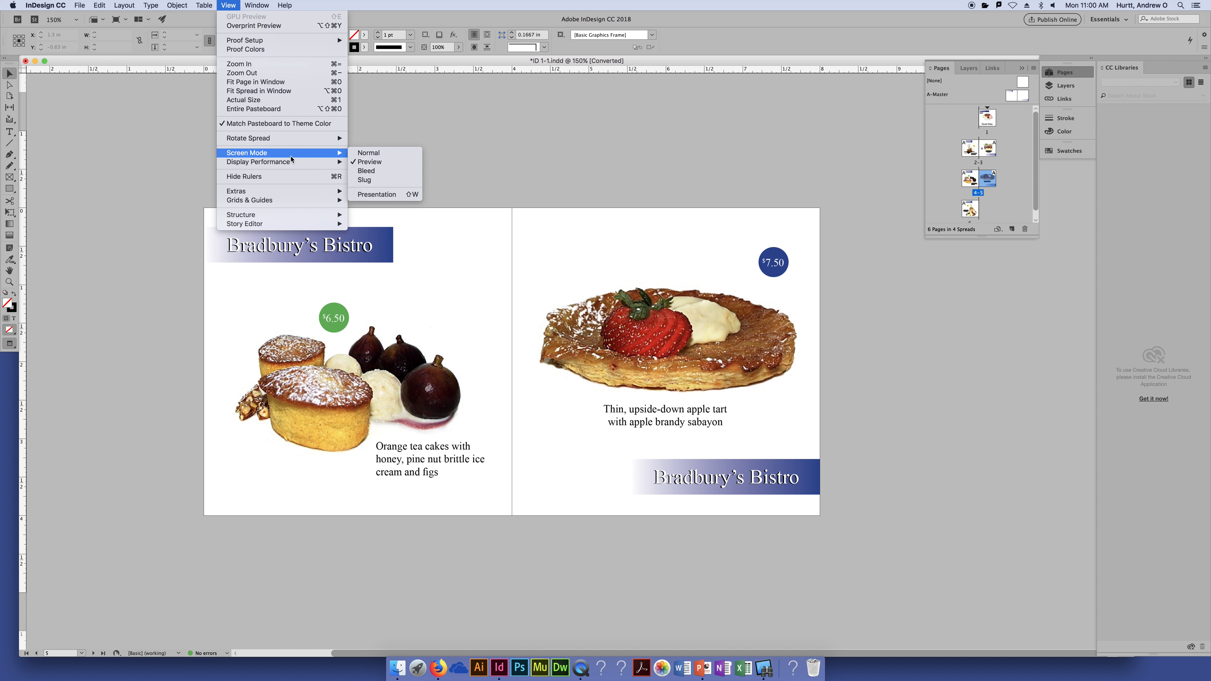
{"action": "mouse_move", "coordinate": [286, 153]}
{"action": "left_click", "coordinate": [366, 170]}
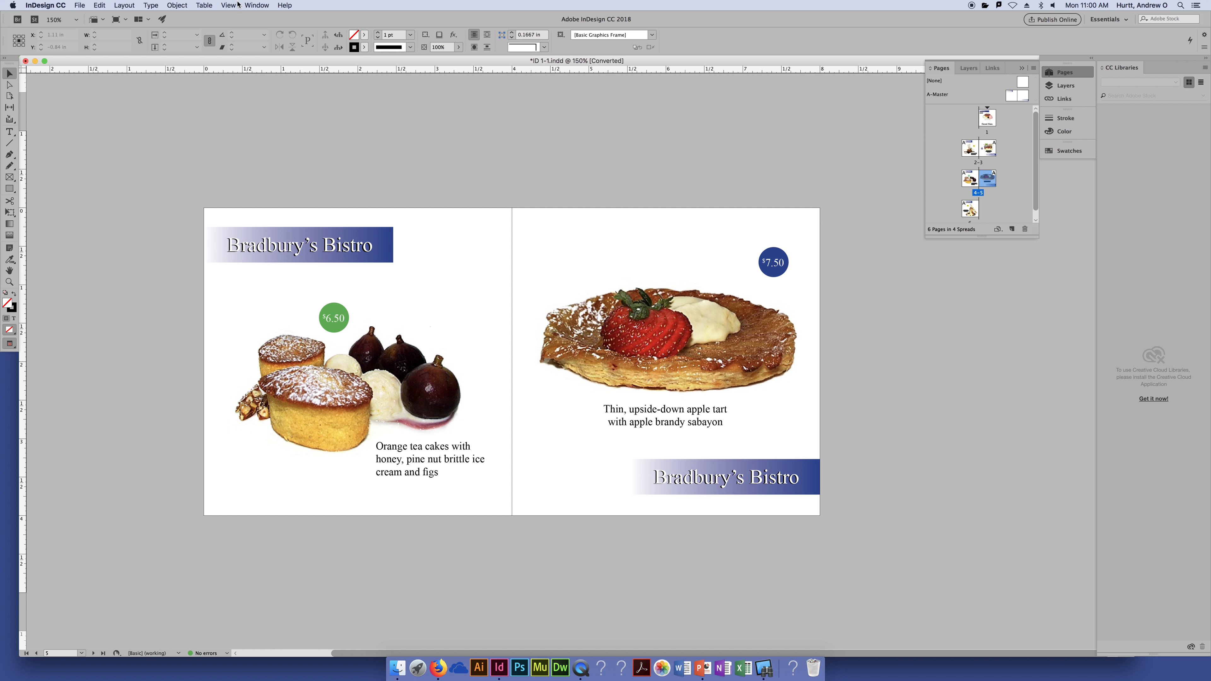
{"action": "left_click", "coordinate": [254, 7]}
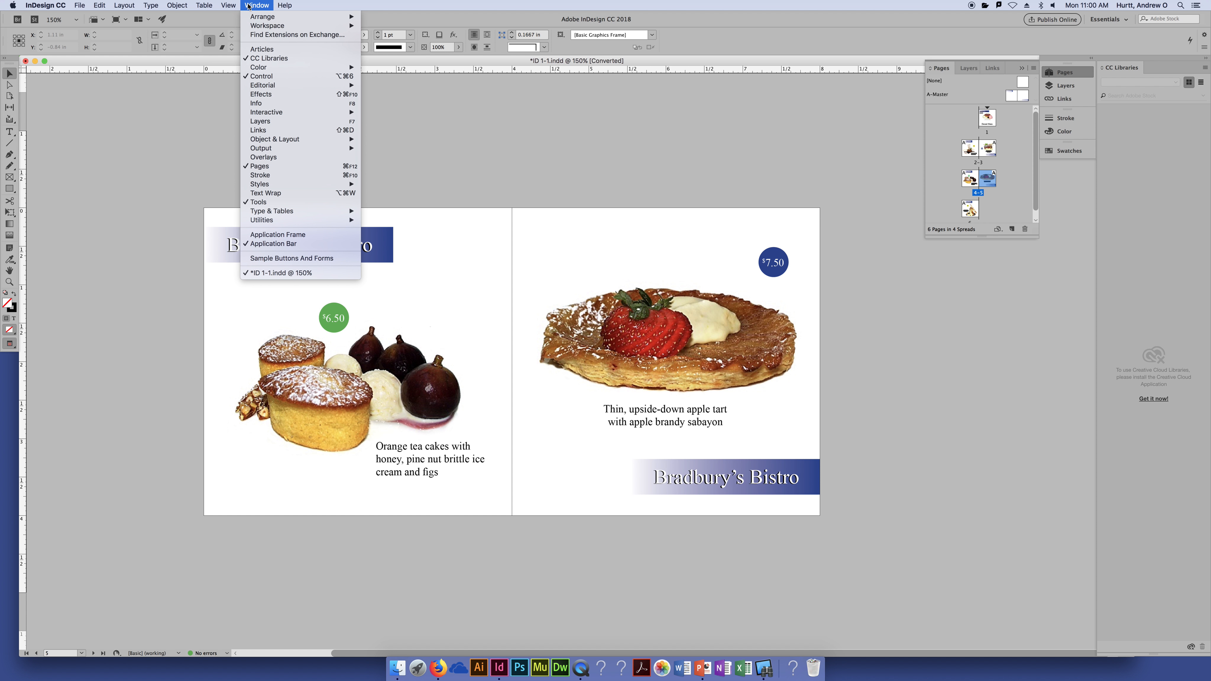
{"action": "mouse_move", "coordinate": [226, 7]}
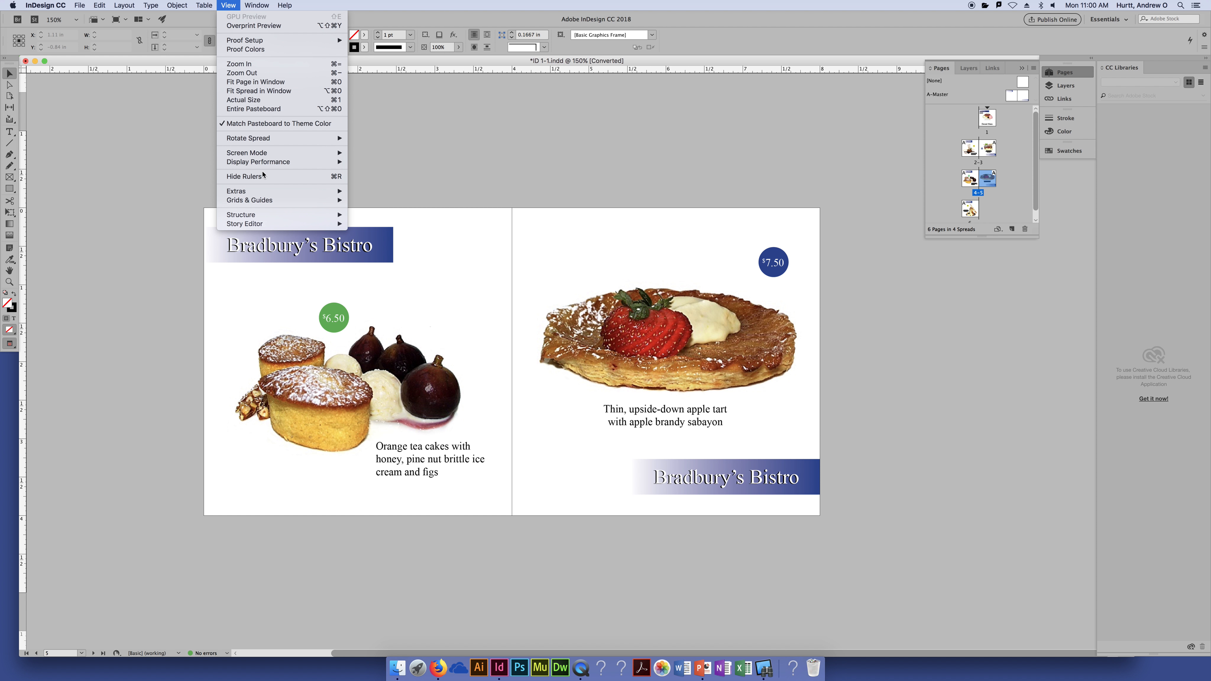
{"action": "mouse_move", "coordinate": [337, 155]}
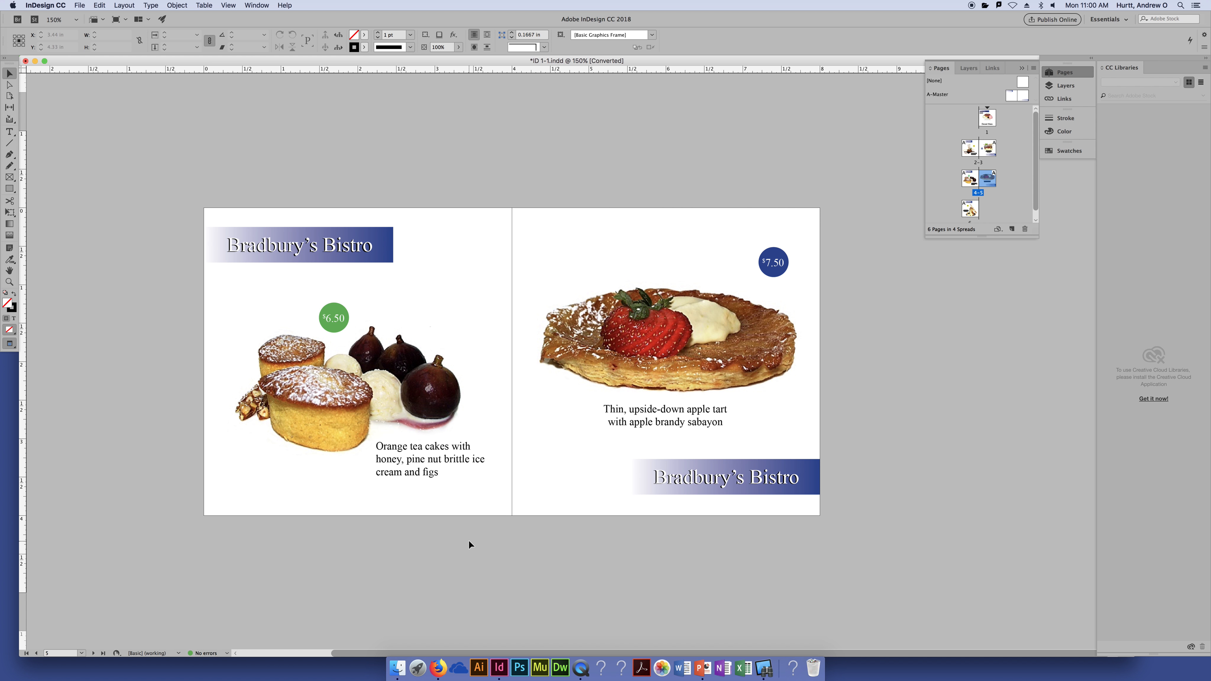
{"action": "left_click", "coordinate": [236, 5]}
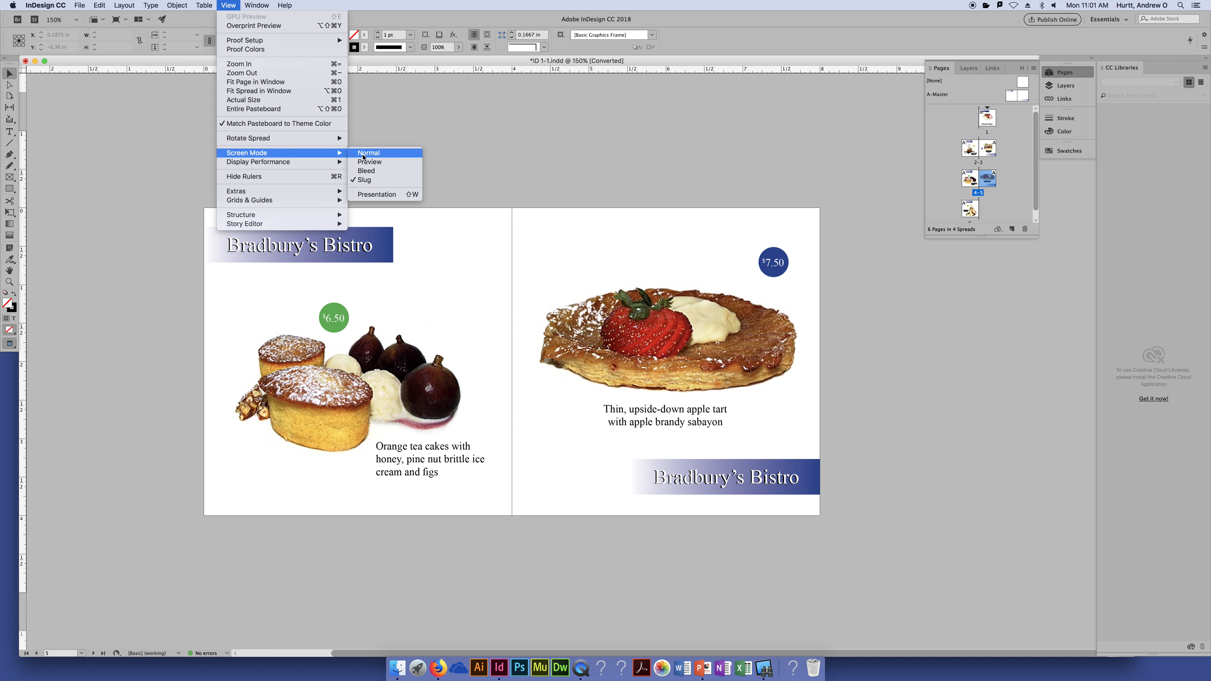
{"action": "left_click", "coordinate": [363, 154]}
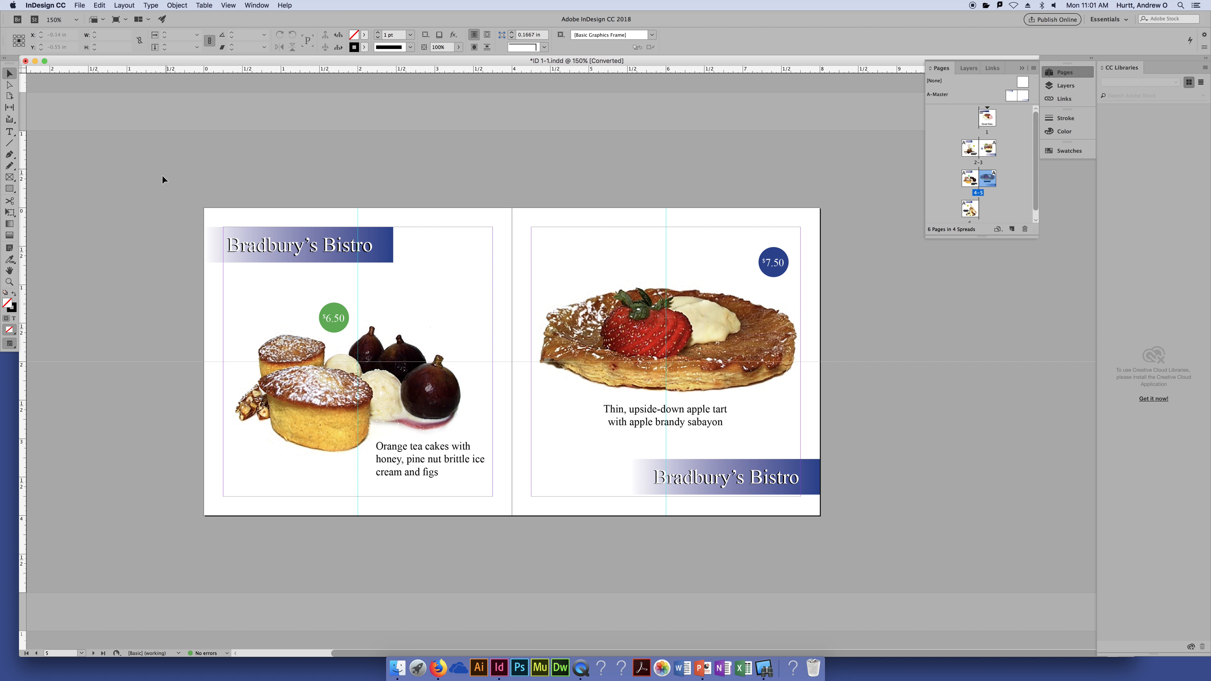
- Extend the Bradbury's Bistro banner on page 5 slightly beyond the page's outer right edge and deselect it
{"action": "scroll", "coordinate": [164, 183], "scroll_direction": "down", "scroll_amount": 3}
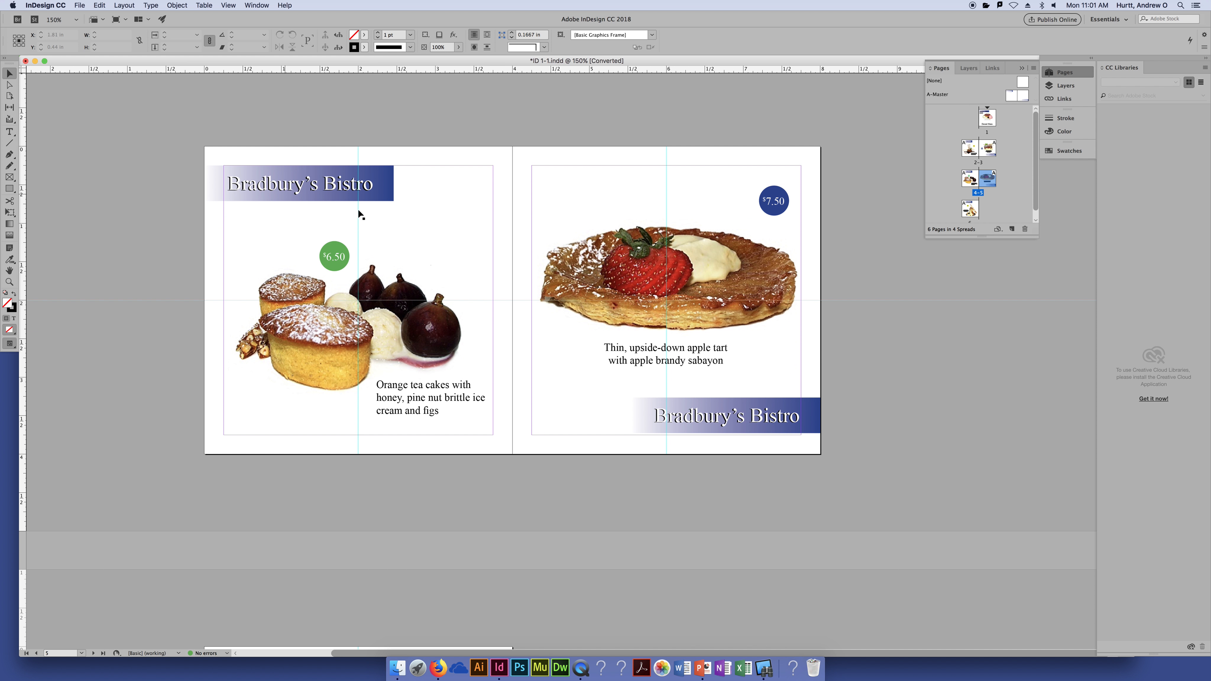
{"action": "left_click", "coordinate": [204, 190]}
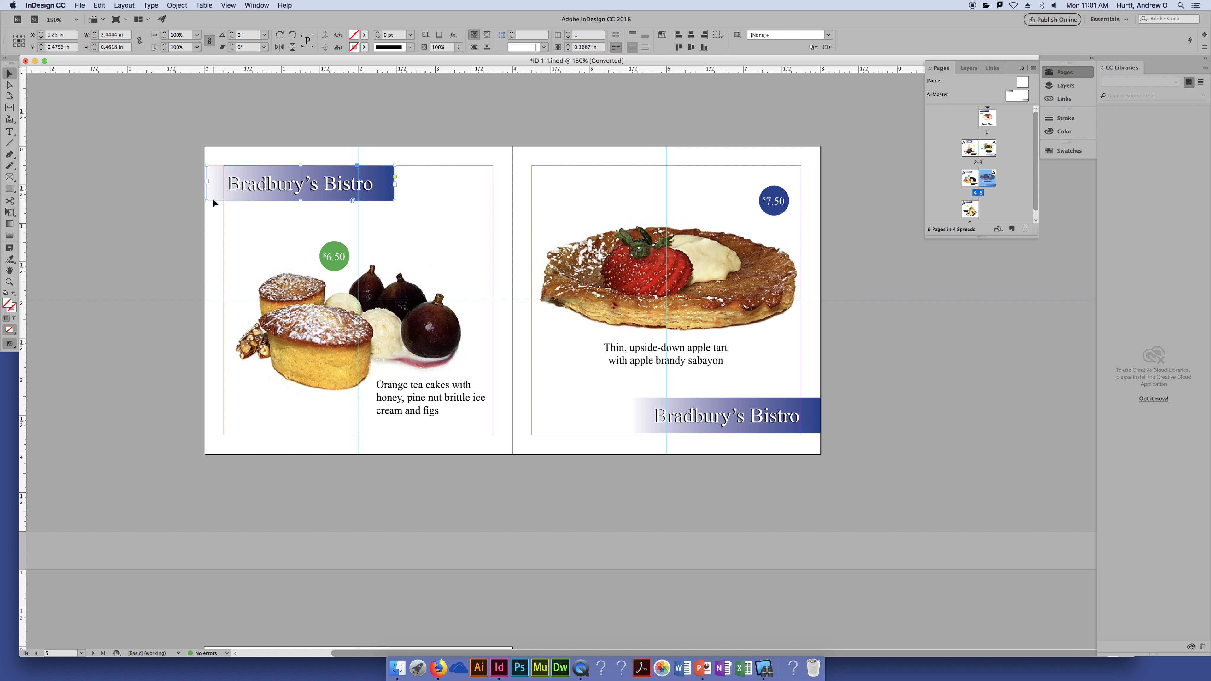
{"action": "left_click", "coordinate": [808, 412]}
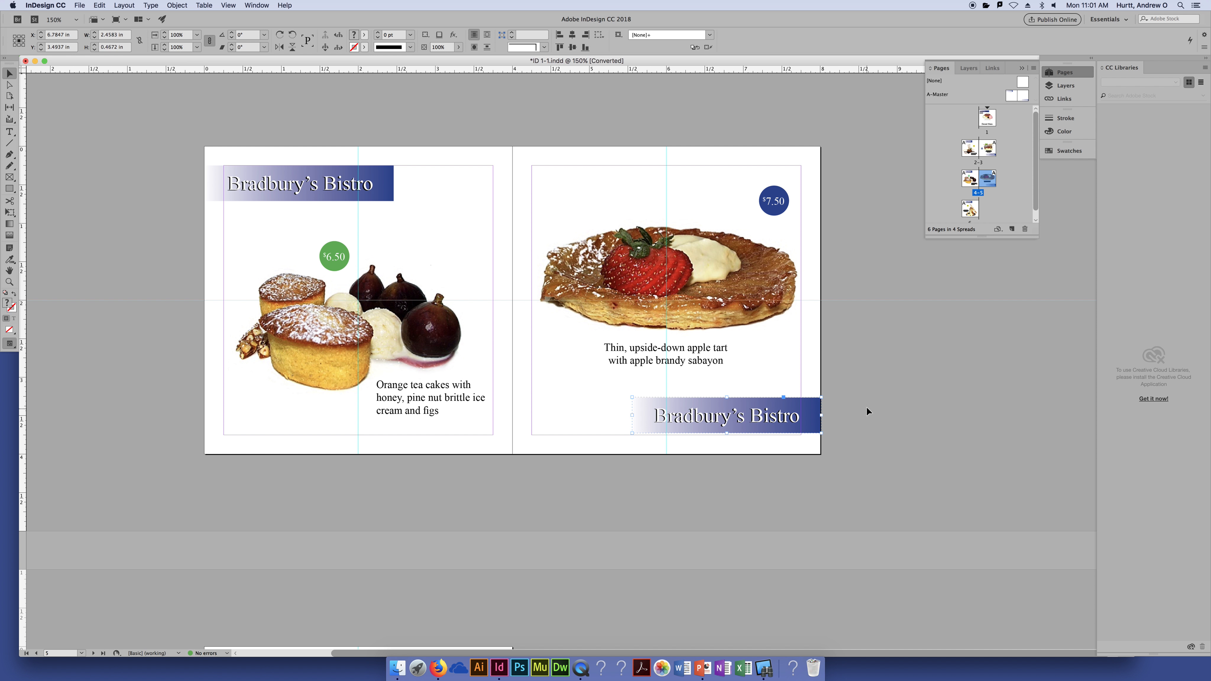
{"action": "left_click_drag", "start_coordinate": [819, 414], "coordinate": [827, 415]}
{"action": "left_click", "coordinate": [872, 433]}
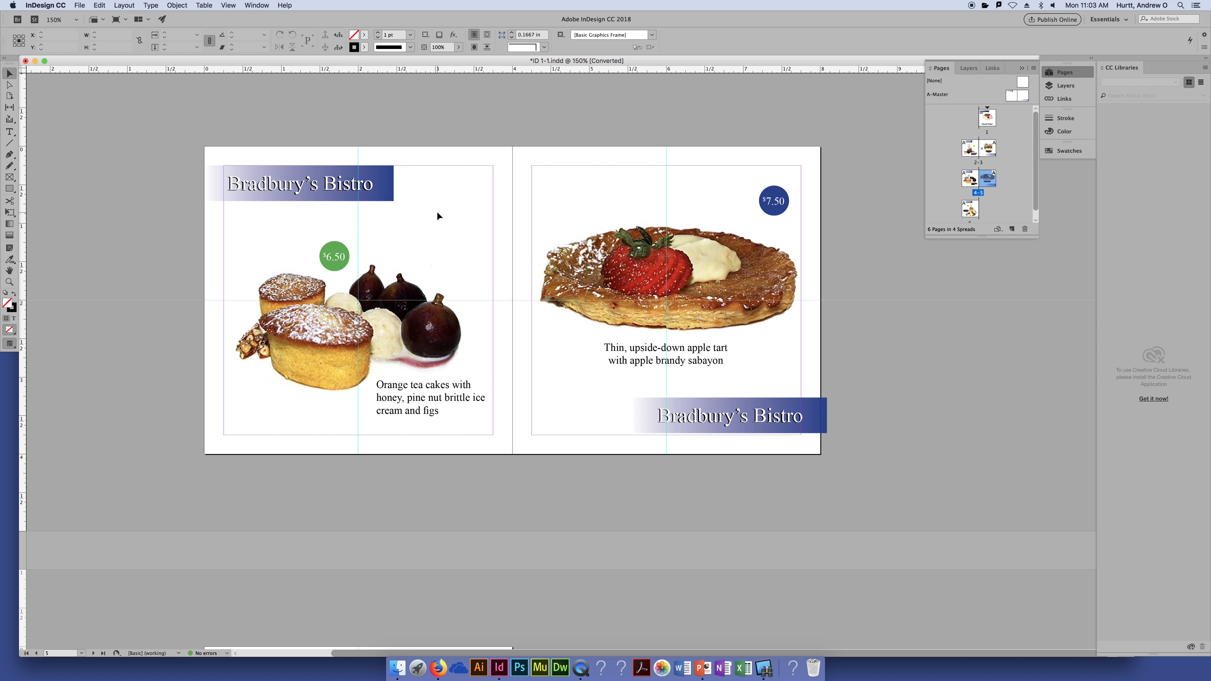
- Try to move the green $6.50 price circle on page 4 slightly upward
{"action": "key", "text": "super+equal"}
{"action": "key", "text": "super+equal"}
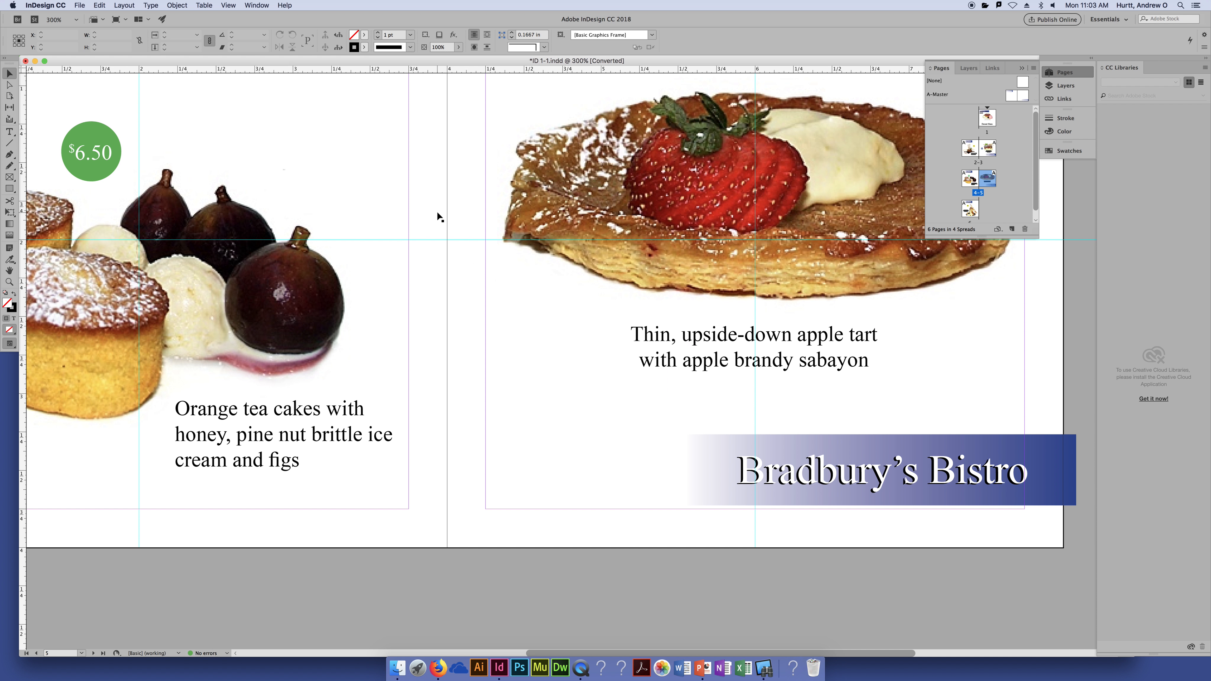
{"action": "scroll", "coordinate": [435, 226], "scroll_direction": "up", "scroll_amount": 5}
{"action": "scroll", "coordinate": [435, 226], "scroll_direction": "left", "scroll_amount": 5}
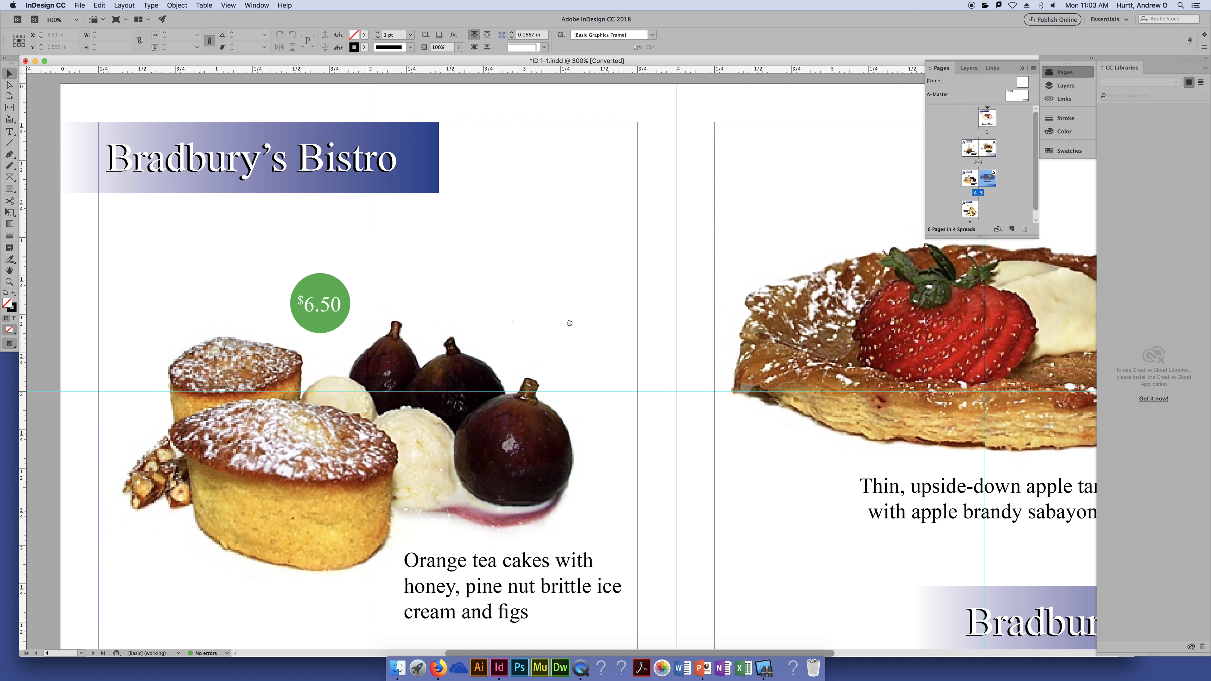
{"action": "left_click", "coordinate": [317, 284]}
{"action": "left_click_drag", "start_coordinate": [316, 279], "coordinate": [335, 257]}
{"action": "key", "text": "super+z"}
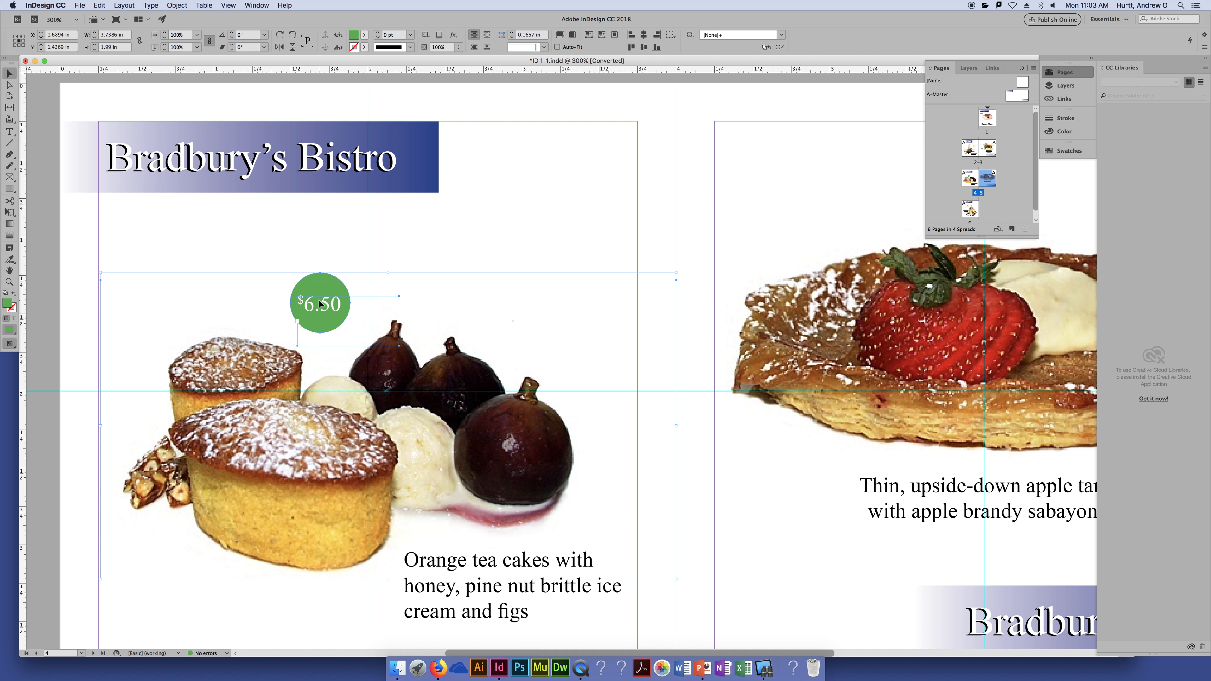
{"action": "left_click", "coordinate": [329, 250]}
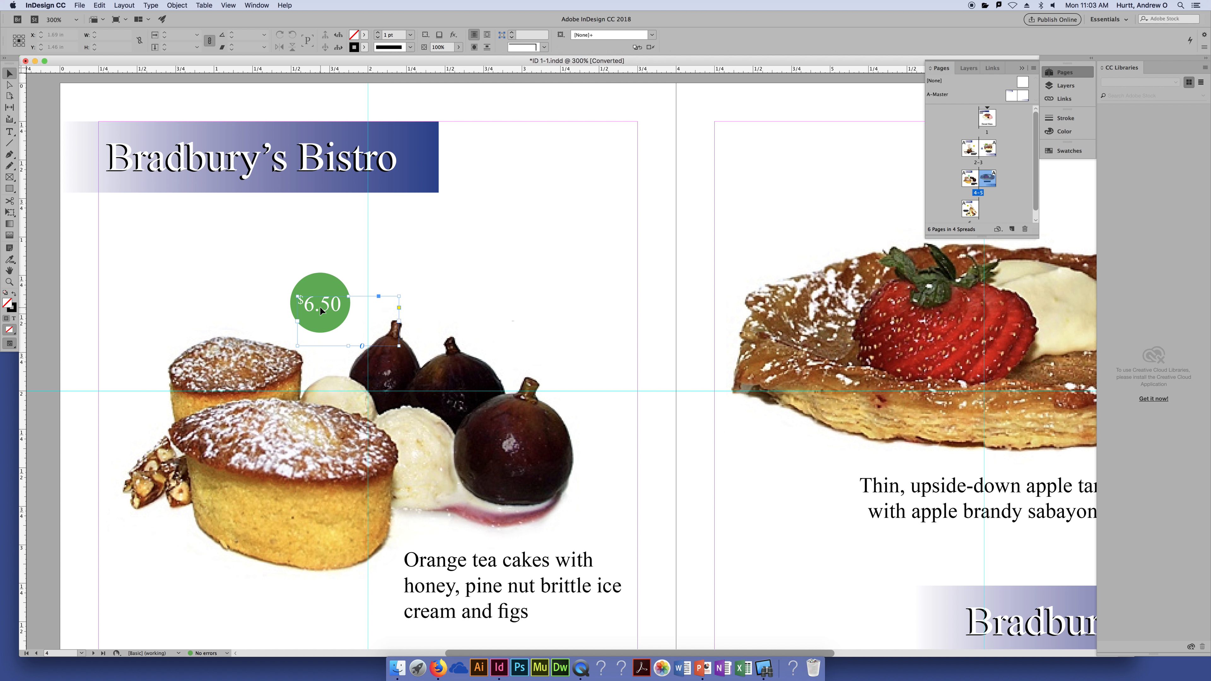
- Select the $6.50 text and its green circle together and move them beside the page 4 banner, to about X 3.07 in, Y 0.55 in
{"action": "left_click", "coordinate": [320, 307]}
{"action": "left_click", "coordinate": [324, 278], "text": "shift"}
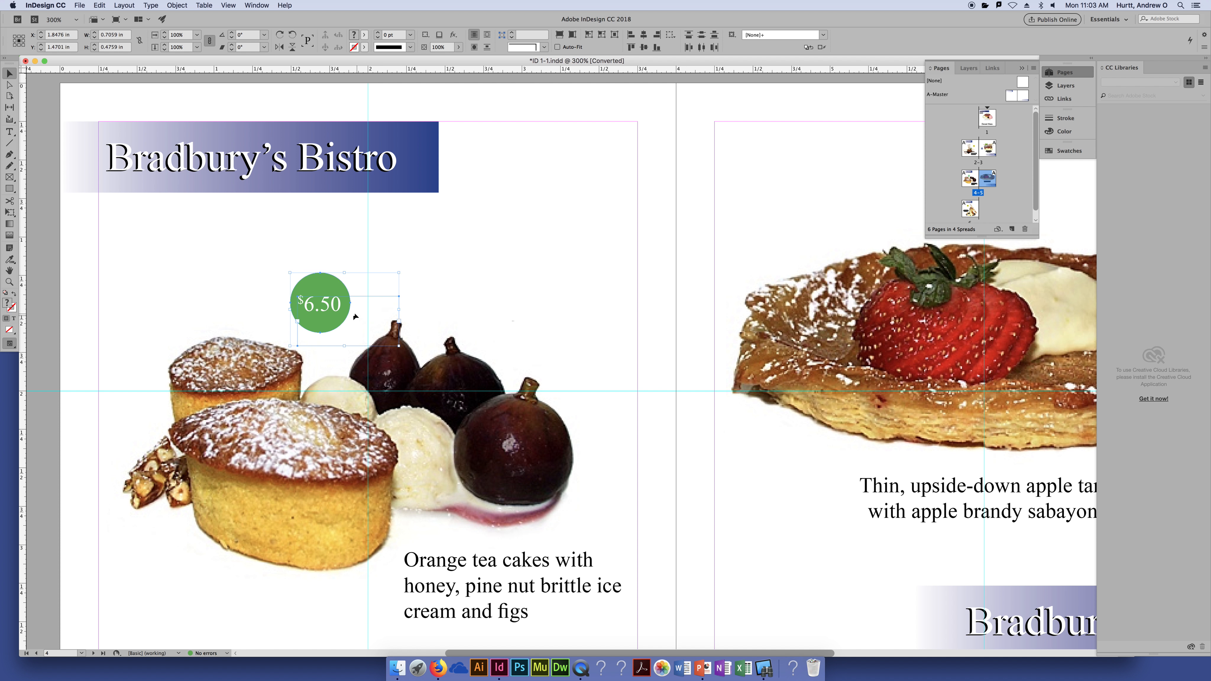
{"action": "left_click_drag", "start_coordinate": [331, 277], "coordinate": [519, 168]}
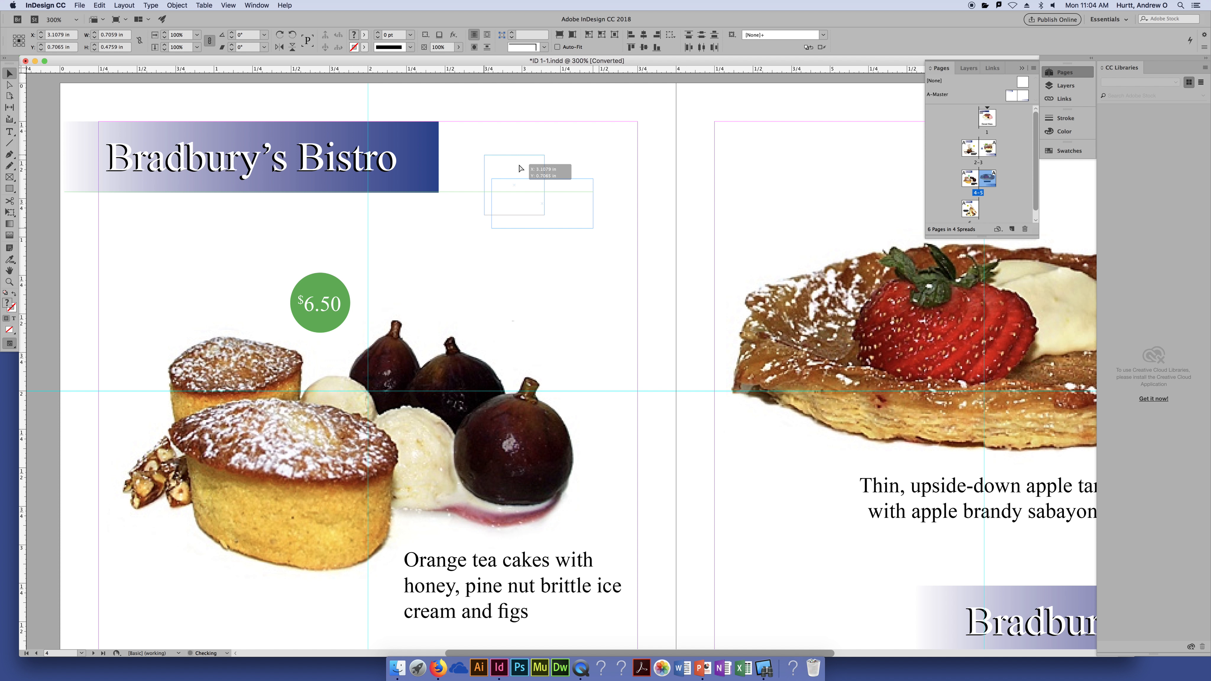
{"action": "left_click_drag", "start_coordinate": [519, 167], "coordinate": [514, 166]}
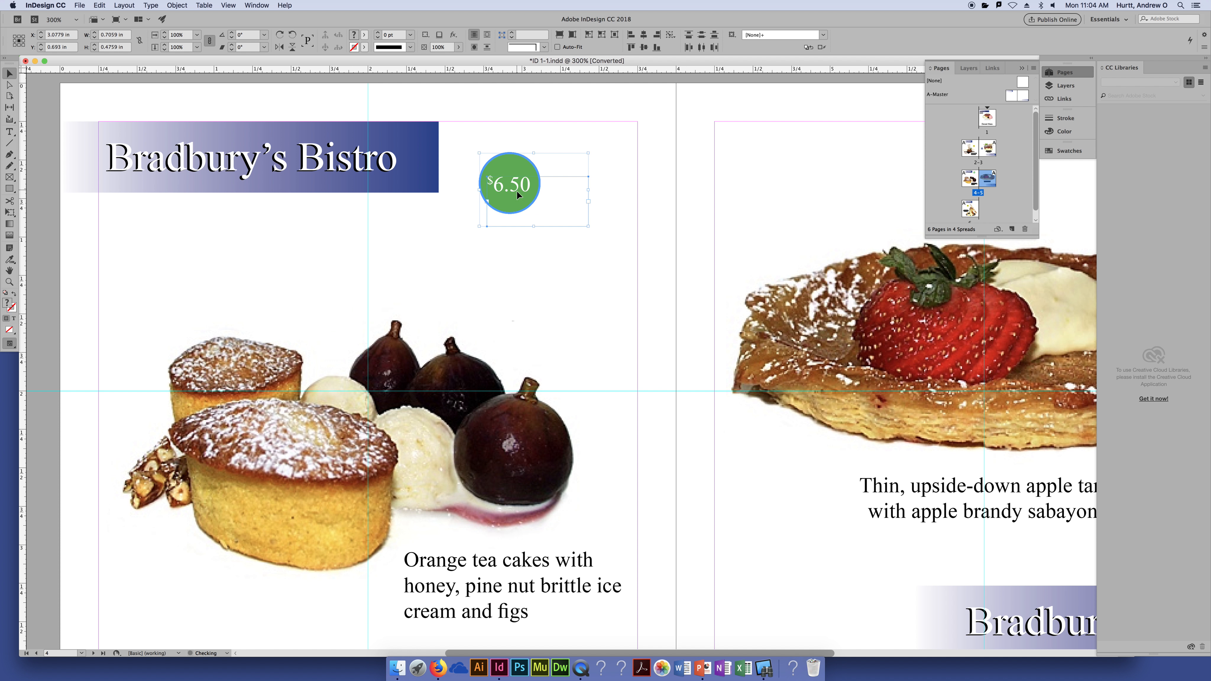
{"action": "mouse_move", "coordinate": [512, 170]}
{"action": "left_mouse_down"}
{"action": "mouse_move", "coordinate": [513, 188]}
{"action": "mouse_move", "coordinate": [516, 175]}
{"action": "left_mouse_up"}
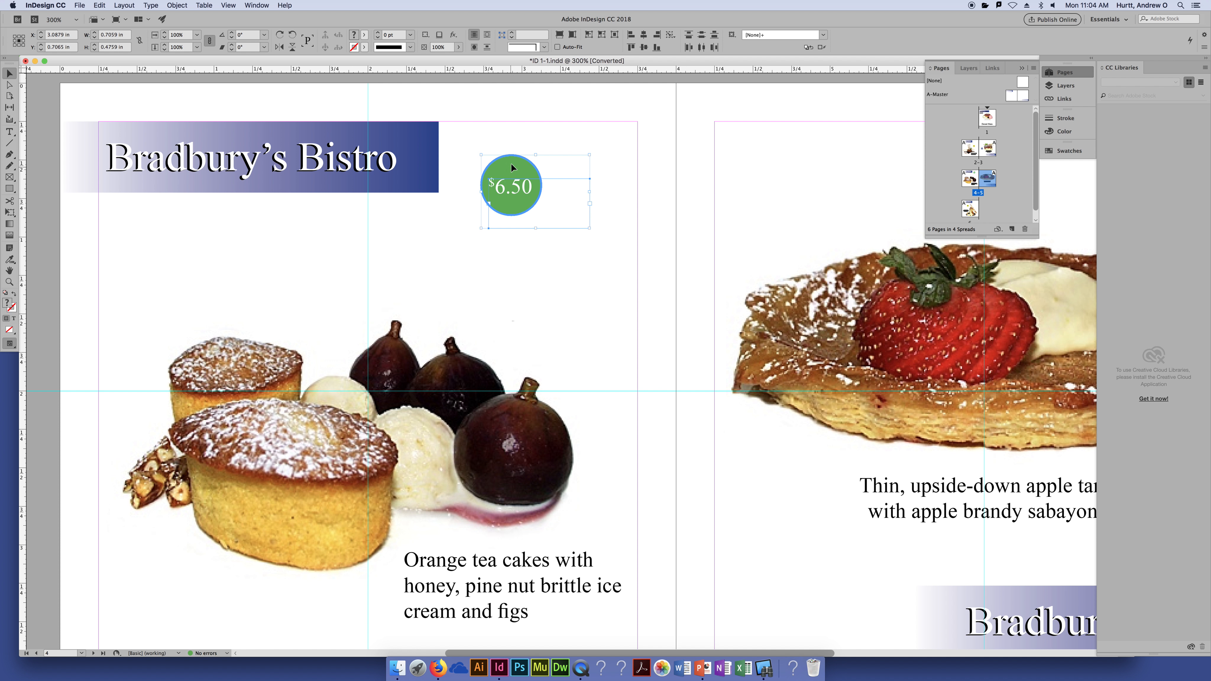
{"action": "mouse_move", "coordinate": [515, 165]}
{"action": "left_mouse_down"}
{"action": "mouse_move", "coordinate": [512, 117]}
{"action": "mouse_move", "coordinate": [513, 142]}
{"action": "left_mouse_up"}
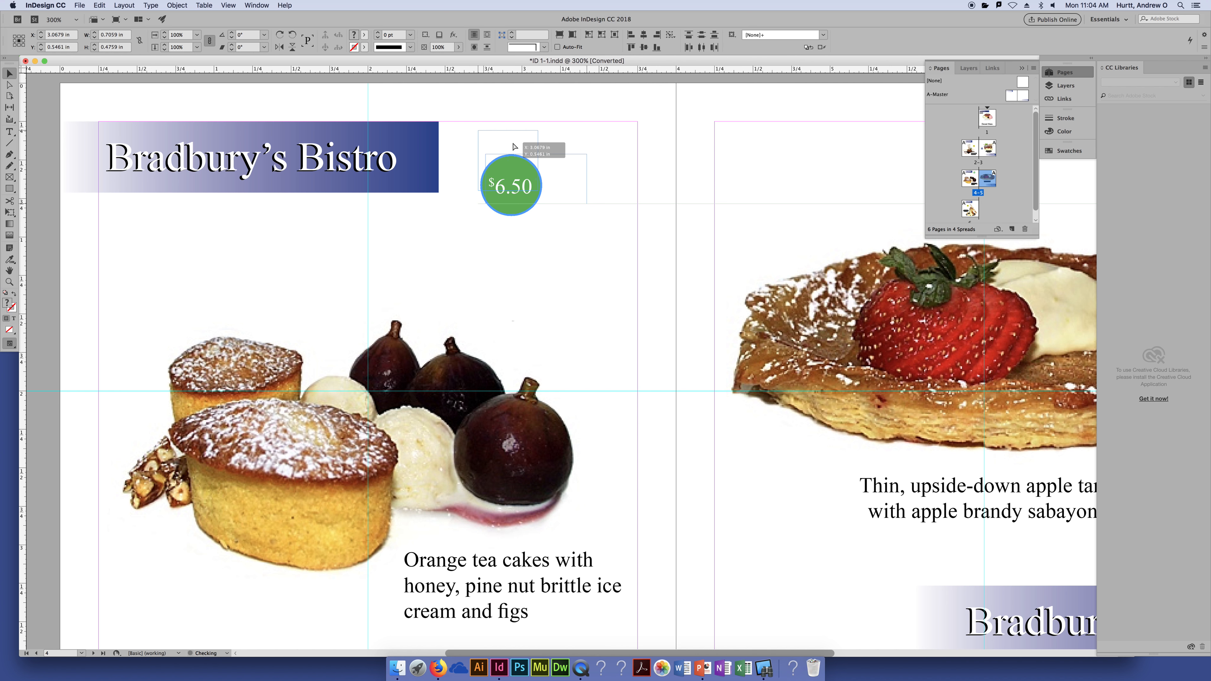
{"action": "left_click_drag", "start_coordinate": [514, 146], "coordinate": [514, 146]}
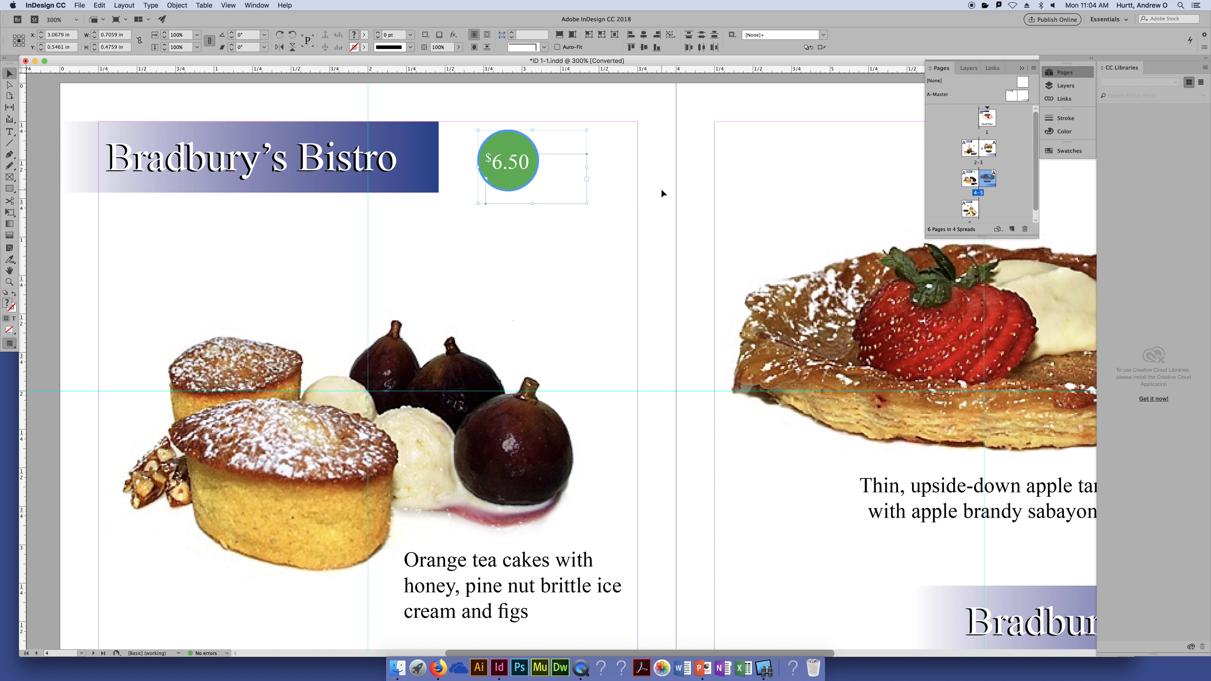
- Move the $6.50 text and circle down and further right, roughly level with the $7.50 circle on page 5
{"action": "key", "text": "super+minus"}
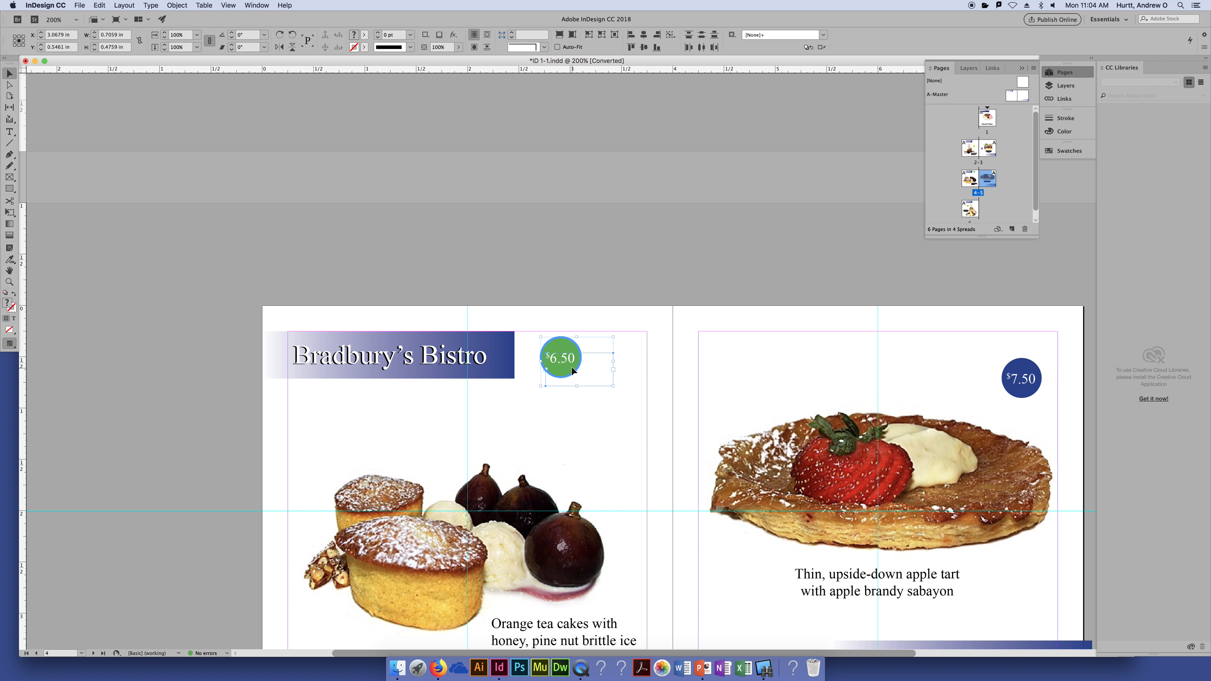
{"action": "left_click_drag", "start_coordinate": [568, 371], "coordinate": [567, 389]}
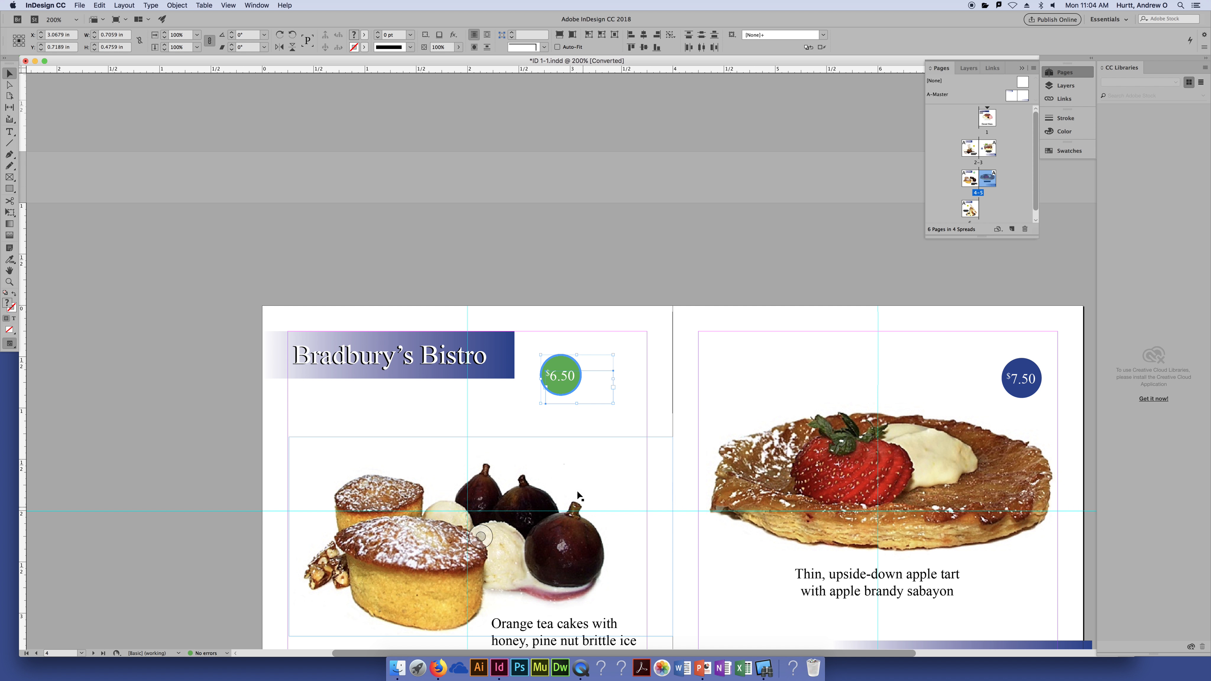
{"action": "left_click_drag", "start_coordinate": [569, 372], "coordinate": [598, 367]}
{"action": "left_click", "coordinate": [629, 439]}
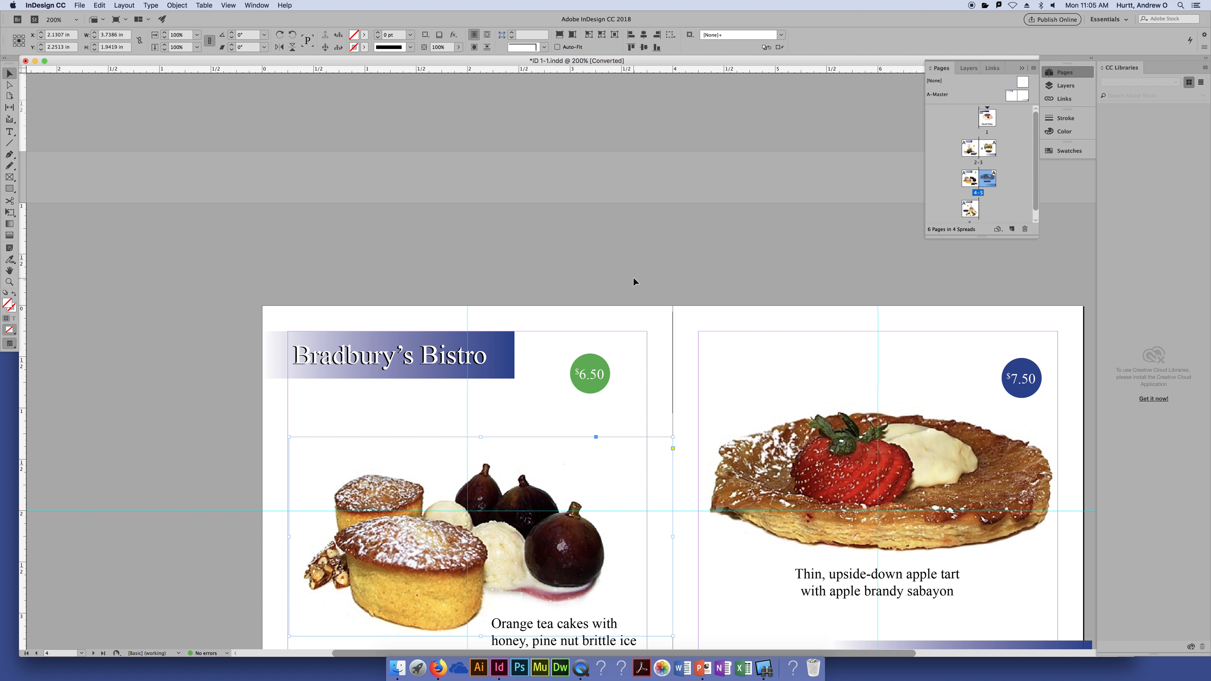
- Fit the spread in the window and align the green circle's vertical center to the blue $7.50 circle as key object
{"action": "key", "text": "super+0"}
{"action": "key", "text": "super+alt+0"}
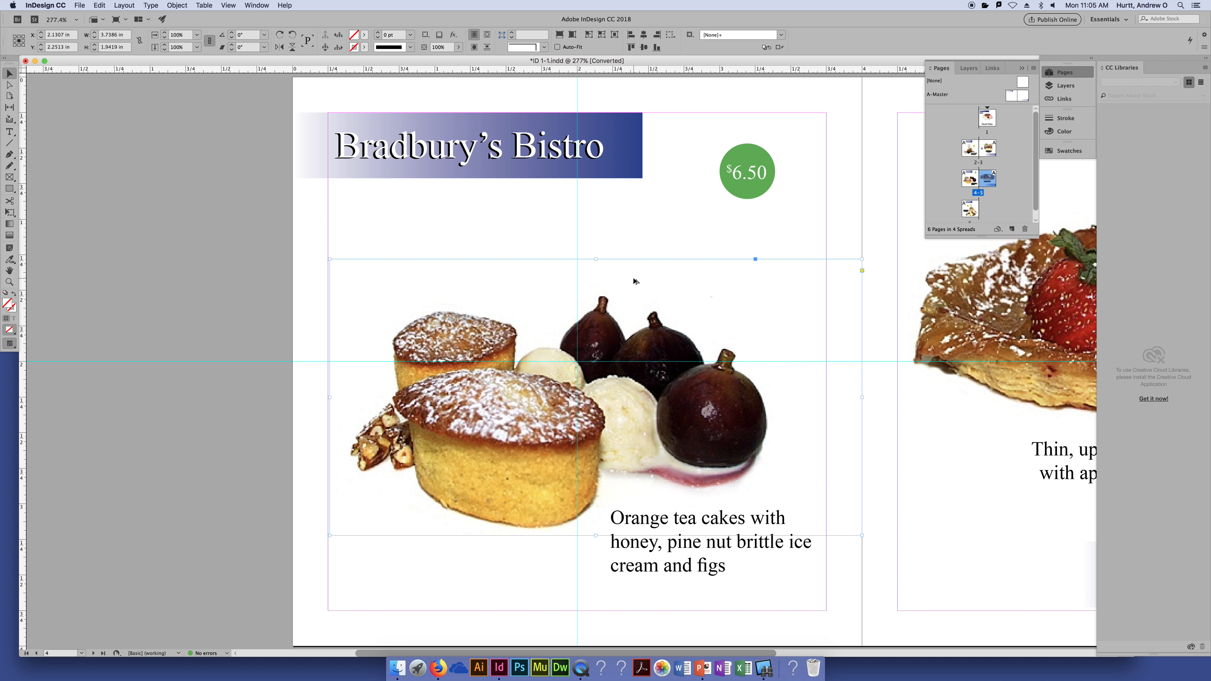
{"action": "left_click", "coordinate": [1078, 71]}
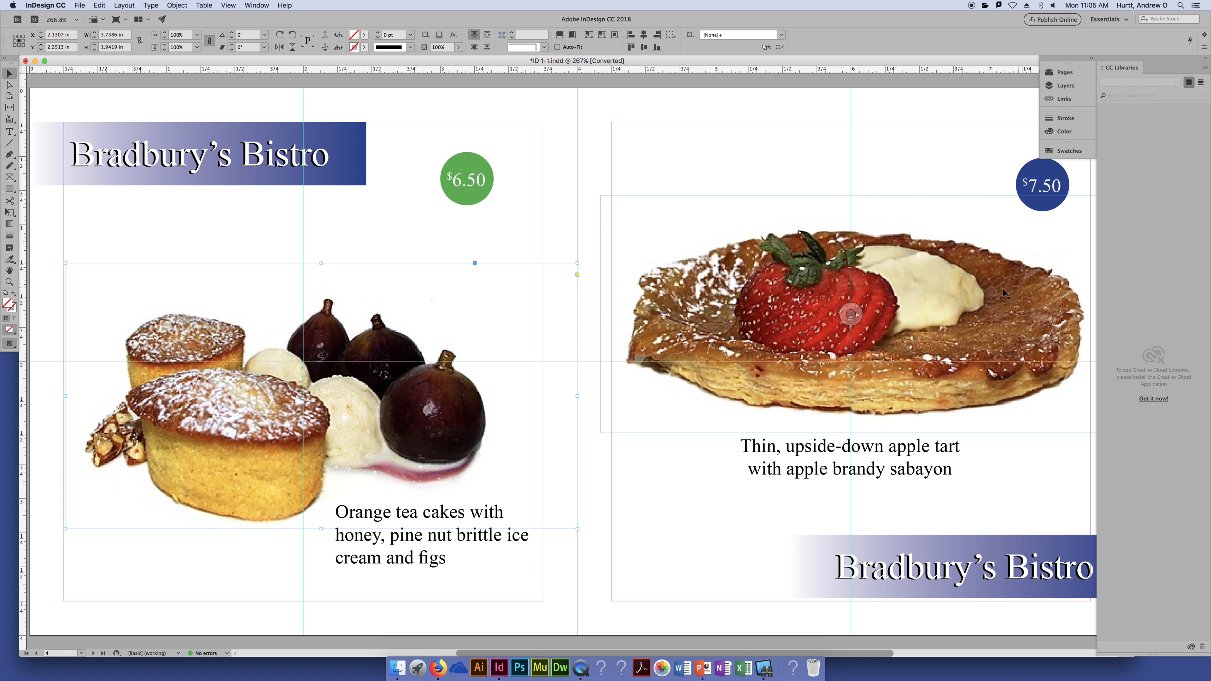
{"action": "left_click", "coordinate": [476, 160]}
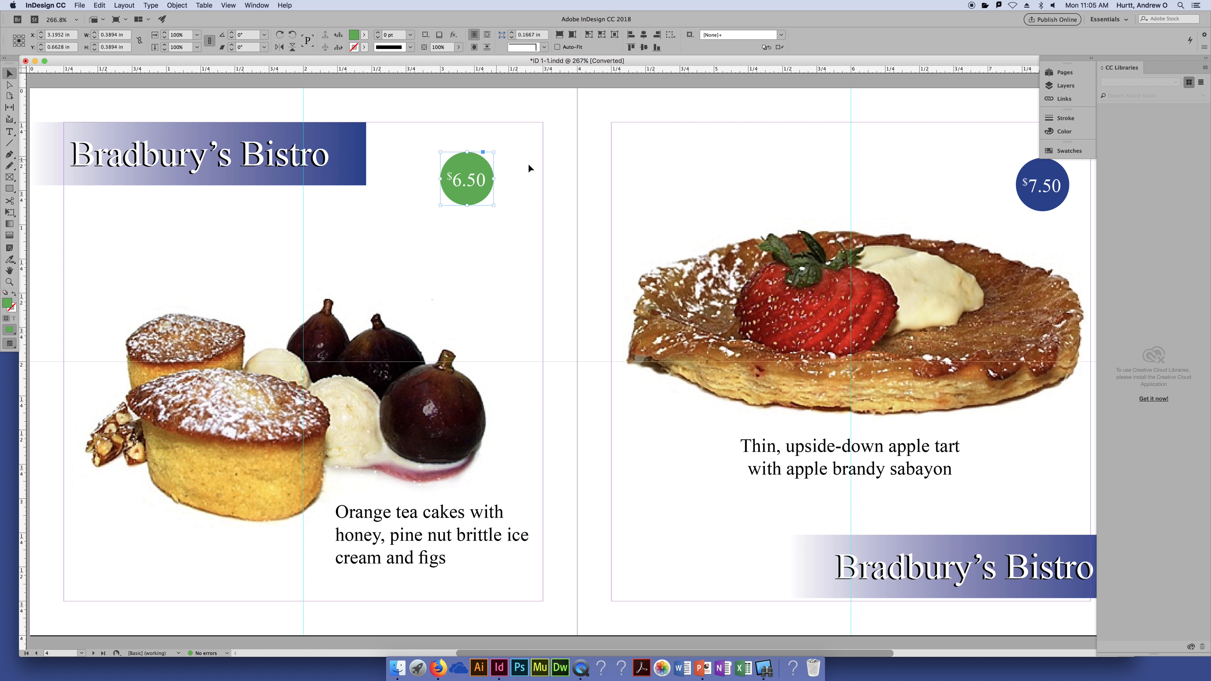
{"action": "left_click", "coordinate": [1040, 173], "text": "shift"}
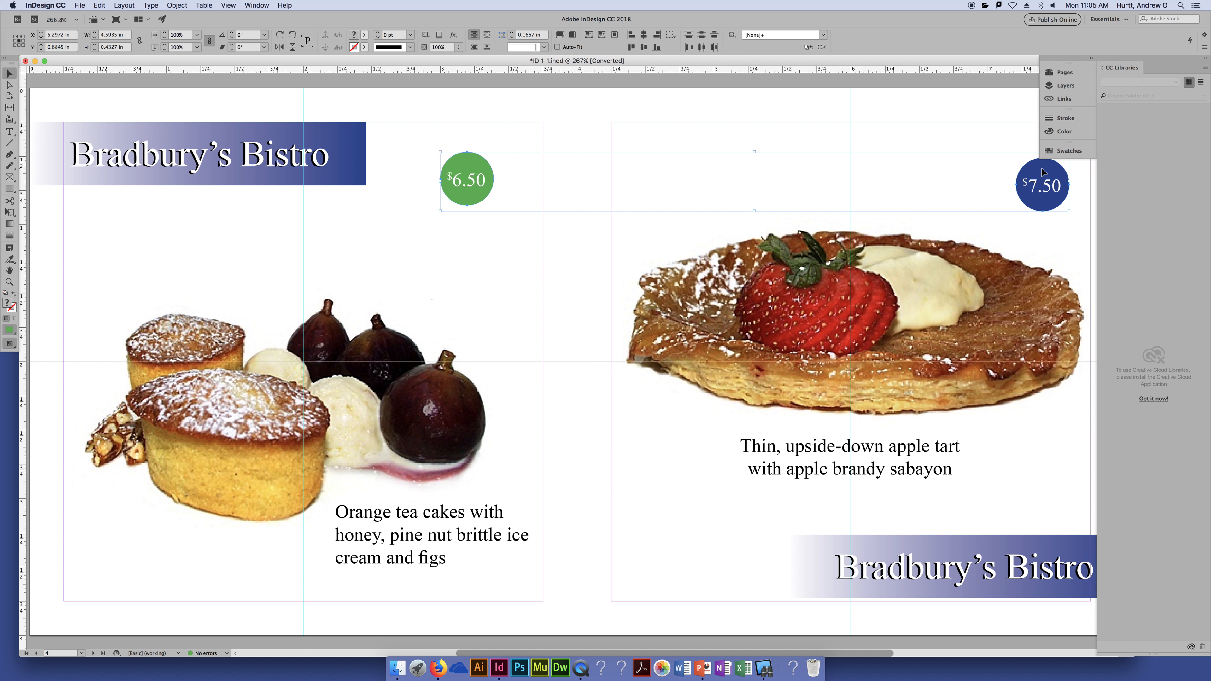
{"action": "left_click_drag", "start_coordinate": [738, 273], "coordinate": [636, 283]}
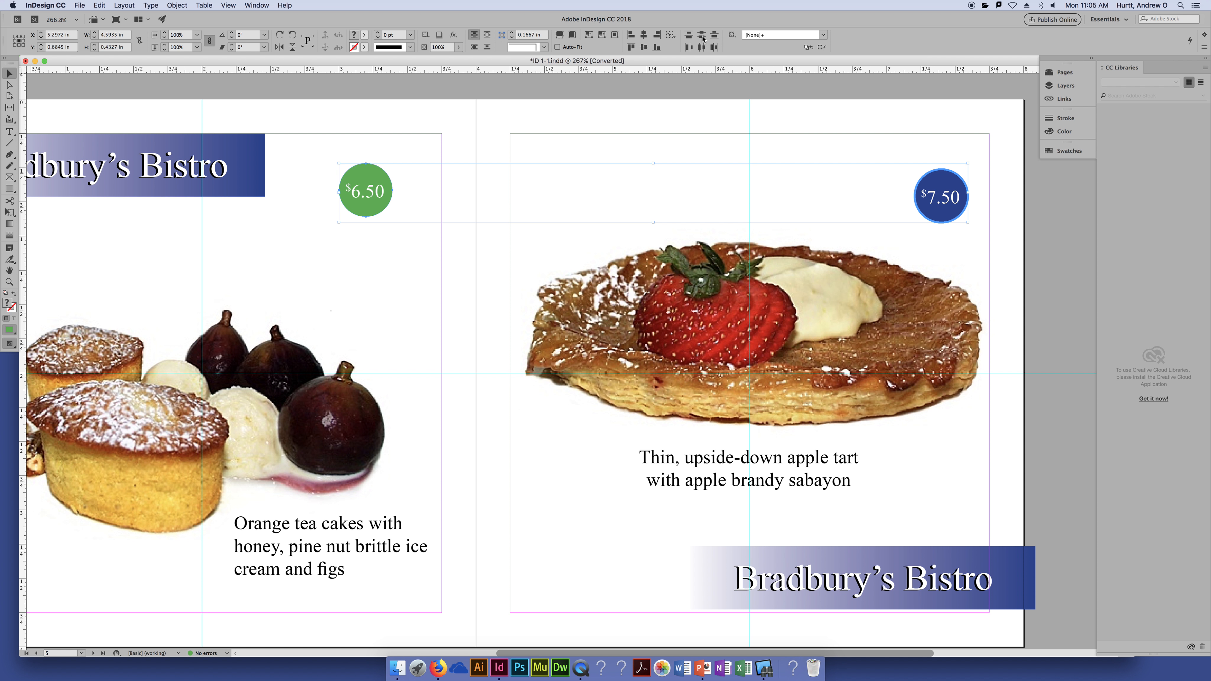
{"action": "left_click", "coordinate": [645, 48]}
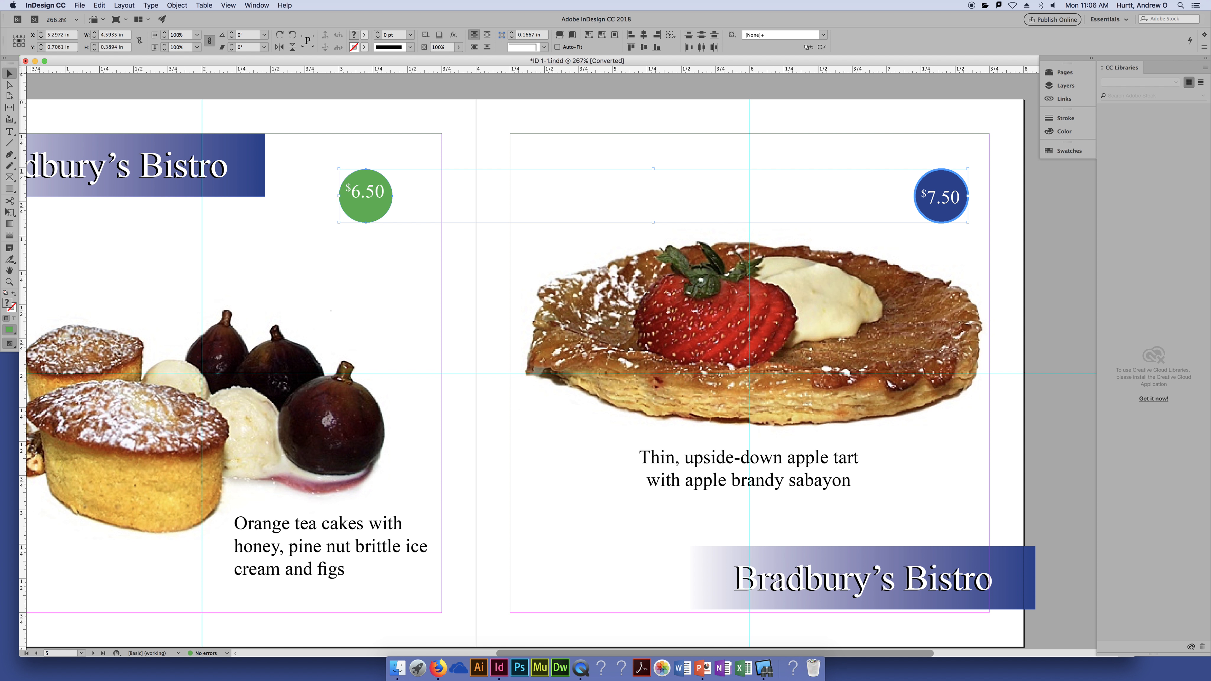
- Group the $6.50 price text with its green circle on page 4
{"action": "left_click", "coordinate": [298, 95]}
{"action": "left_click", "coordinate": [366, 210]}
{"action": "left_click", "coordinate": [365, 172], "text": "shift"}
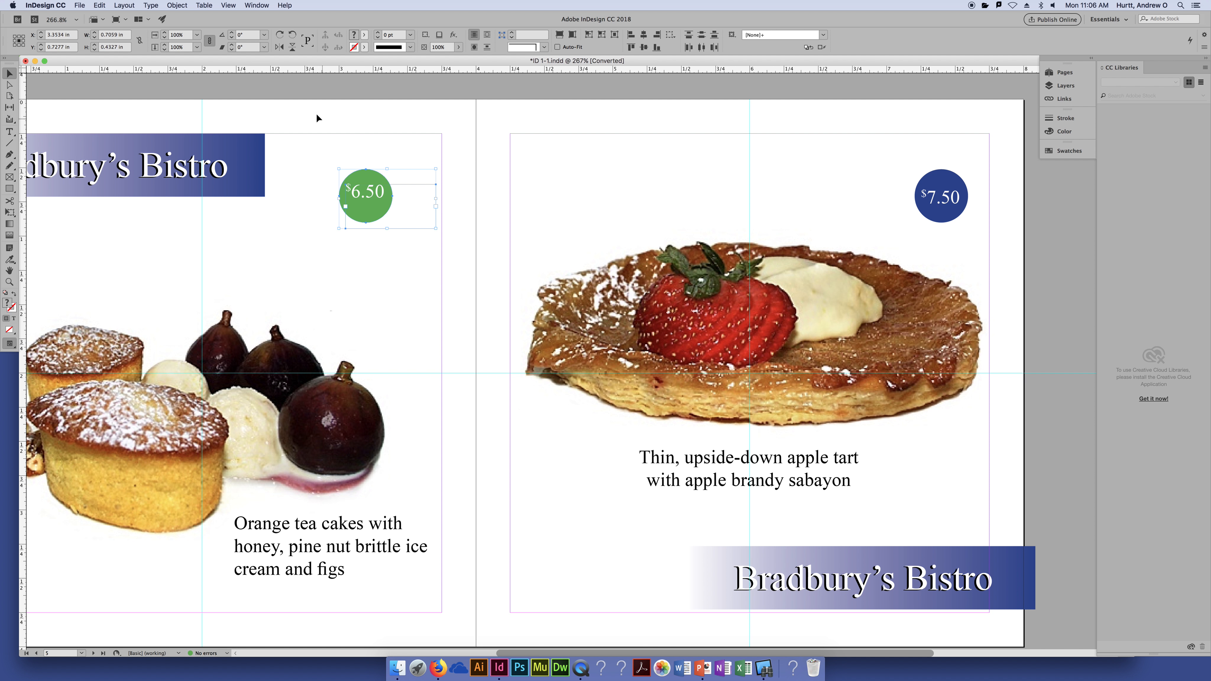
{"action": "key", "text": "super+g"}
{"action": "left_click", "coordinate": [122, 5]}
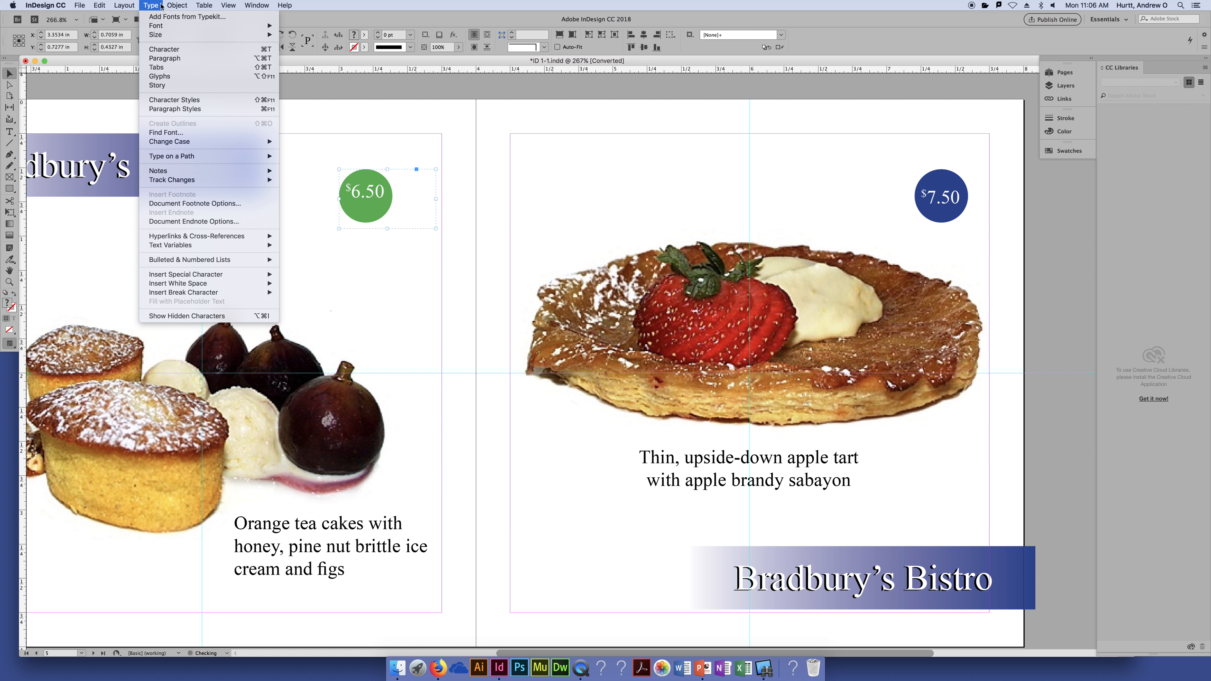
- Move the grouped $6.50 price and green circle into page 4's upper-right margin corner, to about X 3.40 in, Y 0.48 in
{"action": "mouse_move", "coordinate": [177, 5]}
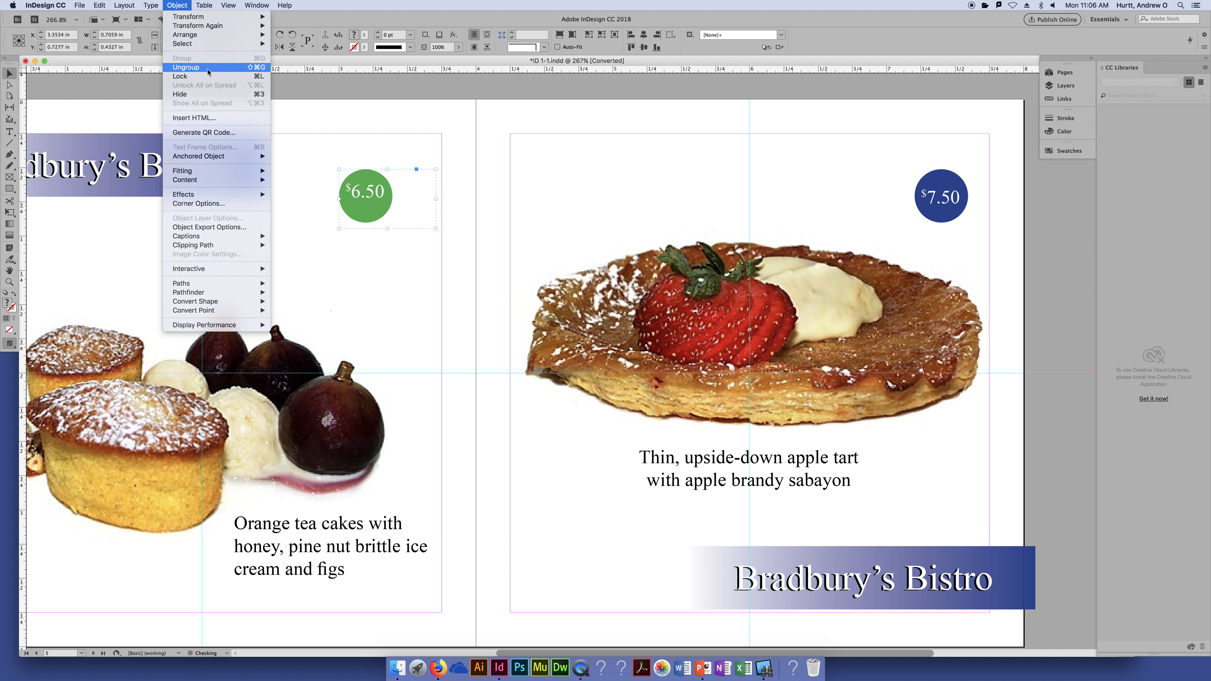
{"action": "left_click", "coordinate": [318, 104]}
{"action": "left_click", "coordinate": [341, 219]}
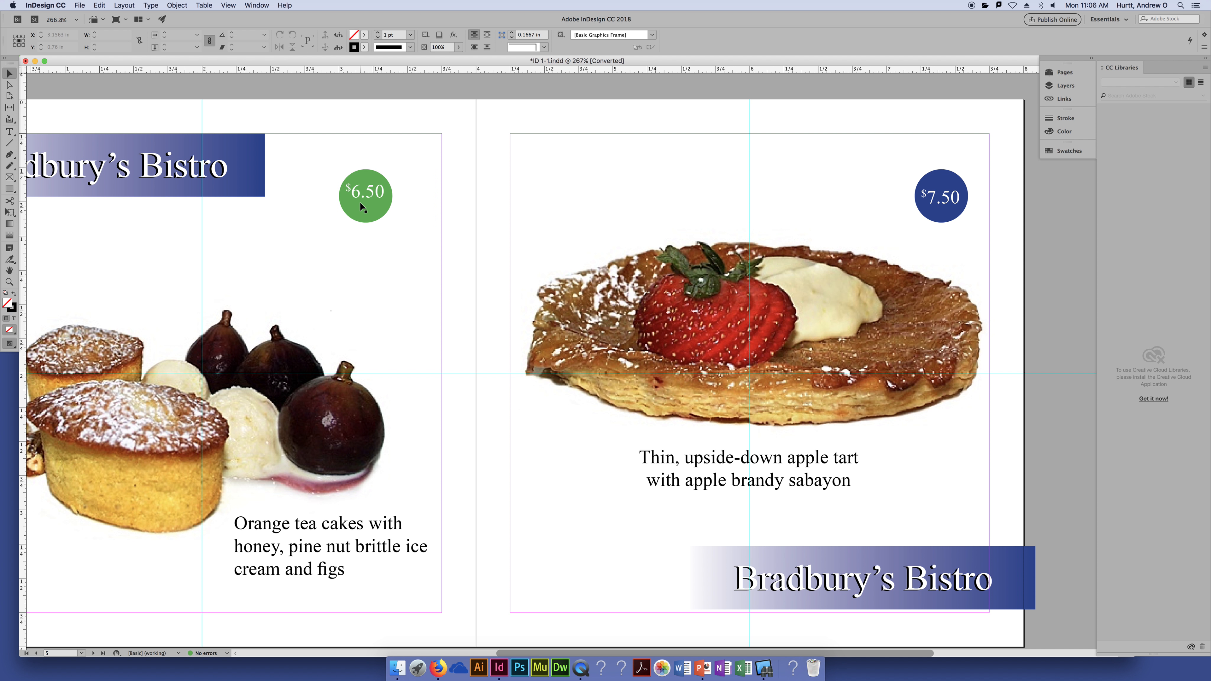
{"action": "left_click_drag", "start_coordinate": [359, 202], "coordinate": [386, 167]}
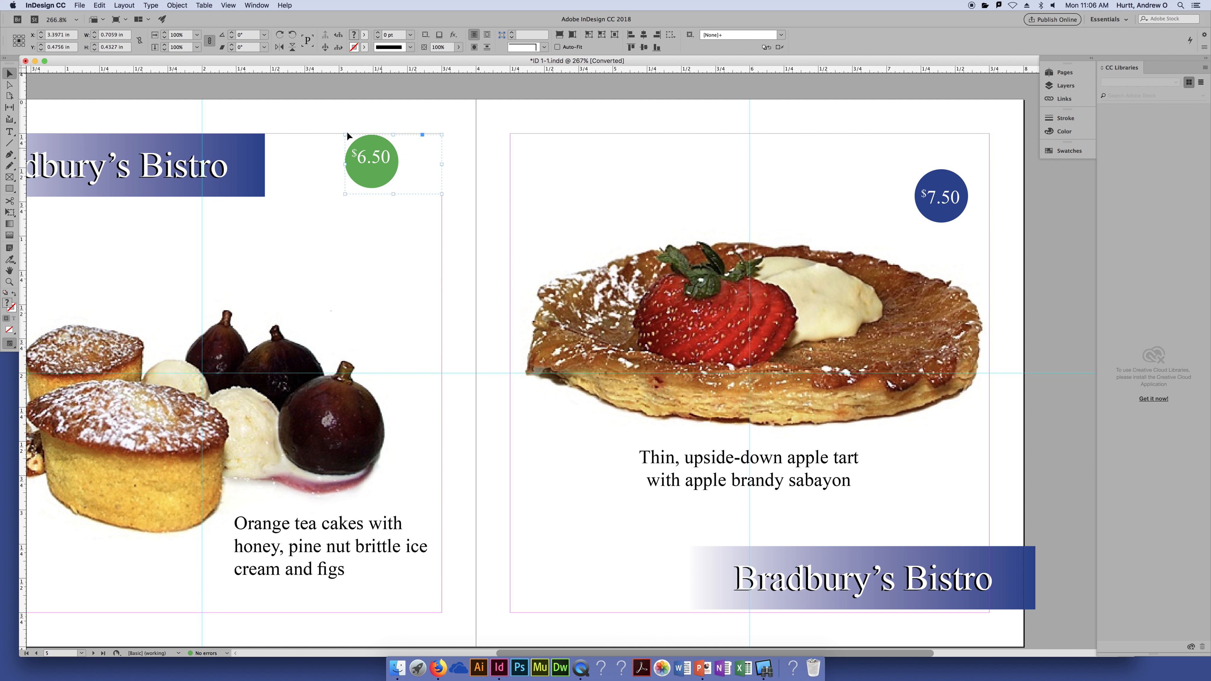
- Ungroup the $6.50 price text and its green circle on page 4, and deselect both objects
{"action": "left_click", "coordinate": [123, 6]}
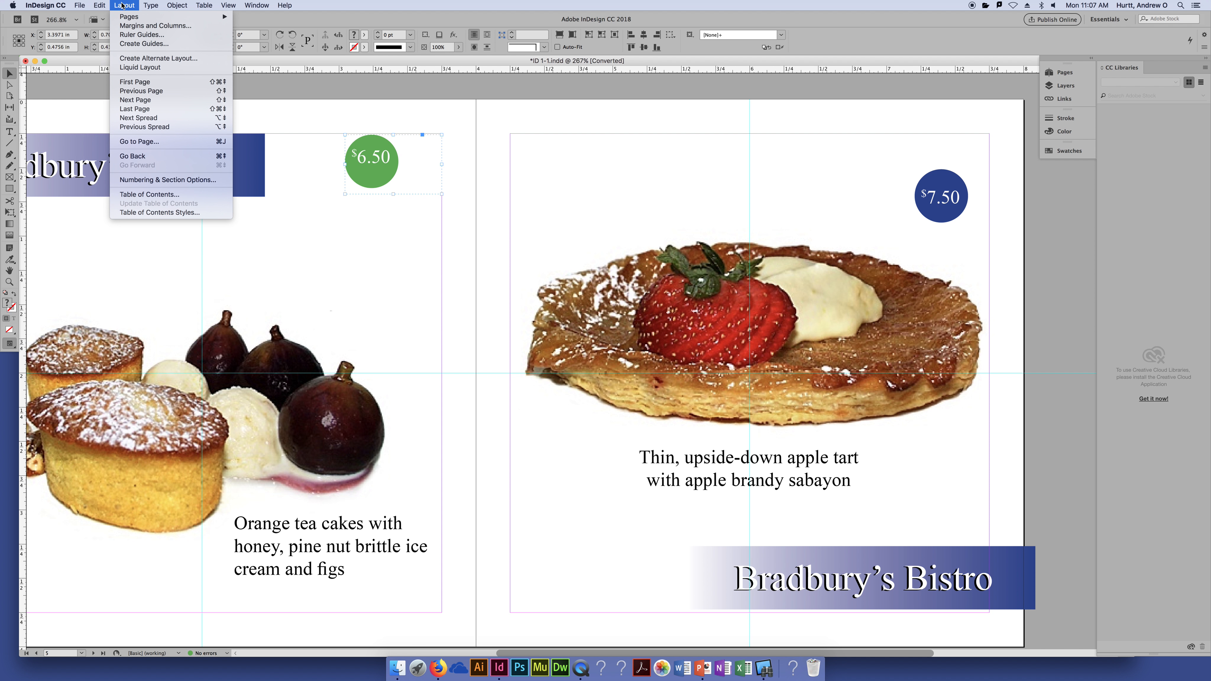
{"action": "mouse_move", "coordinate": [177, 5]}
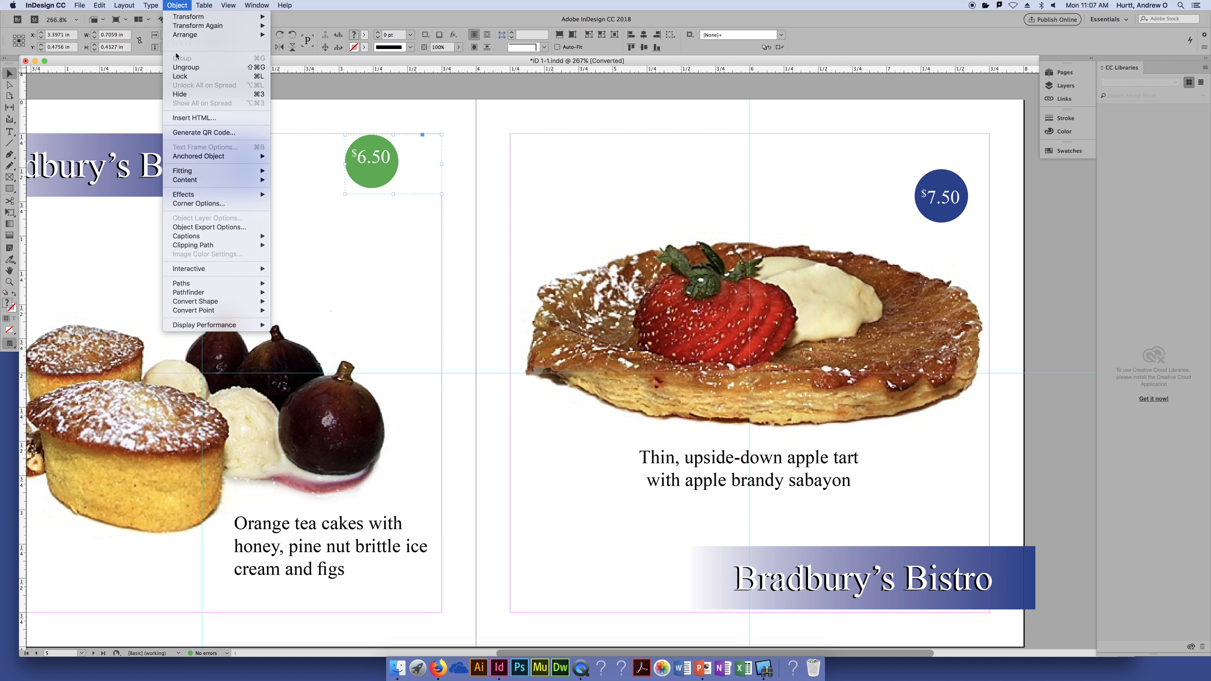
{"action": "left_click", "coordinate": [180, 68]}
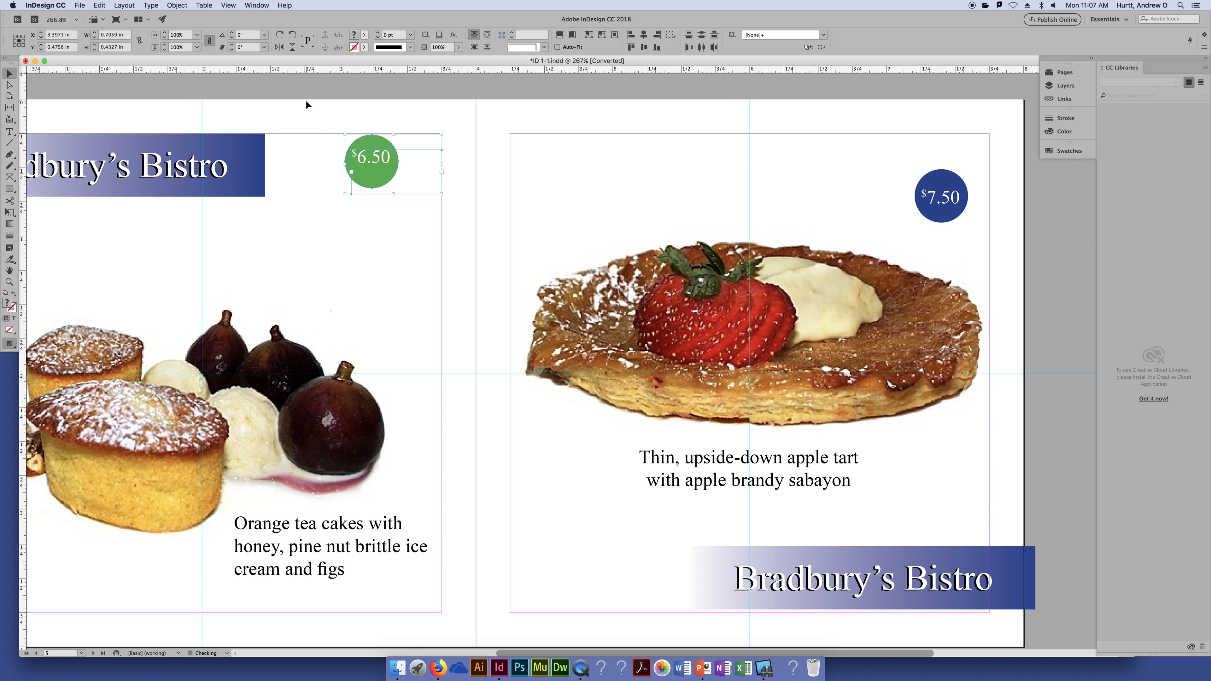
{"action": "left_click", "coordinate": [339, 86]}
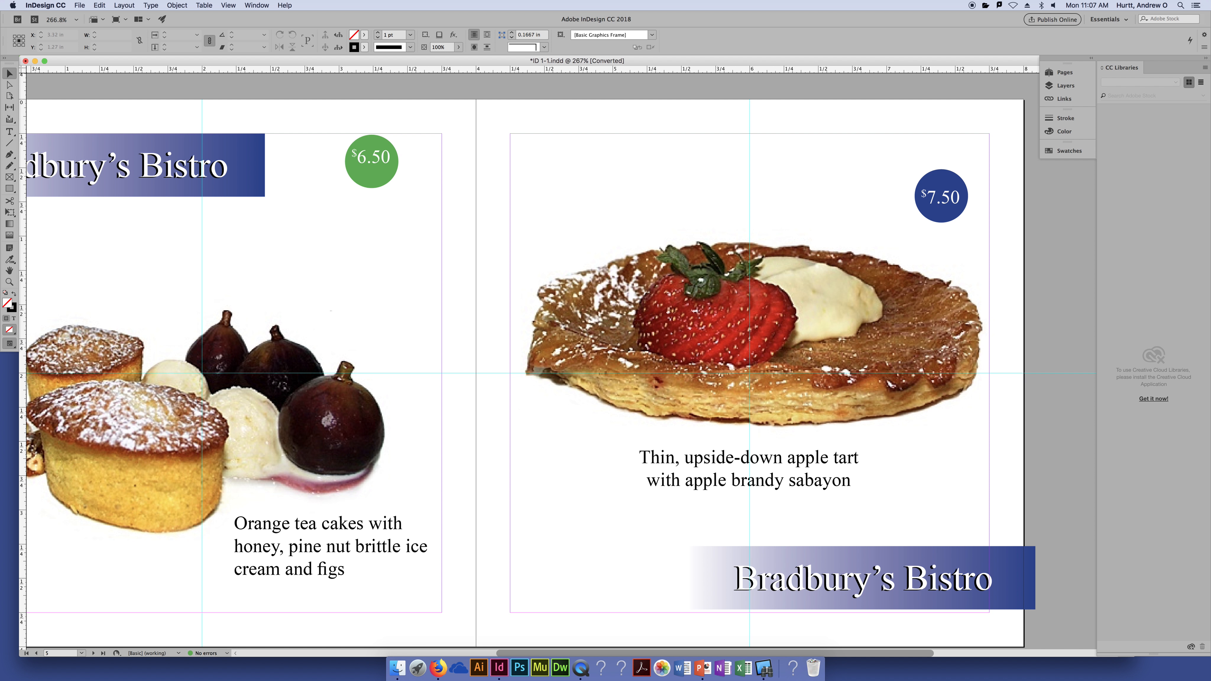
- Hide all panels together with the toolbox and Control panel, and show them again
{"action": "key", "text": "Tab"}
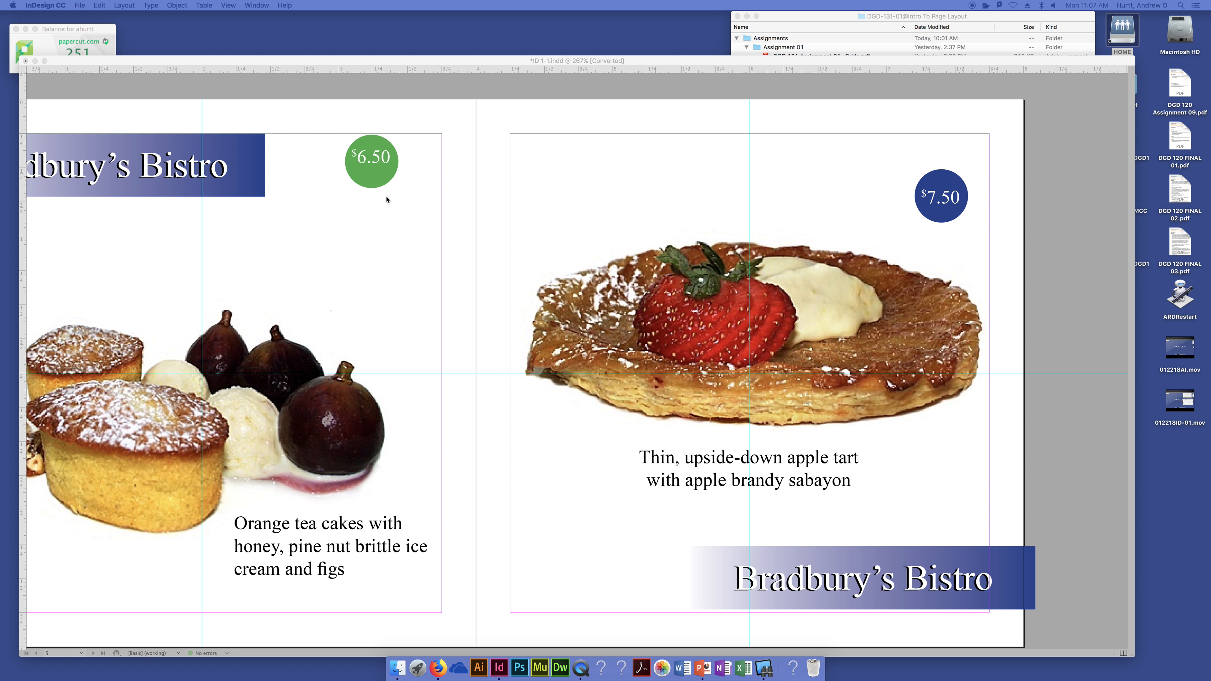
{"action": "key", "text": "Tab"}
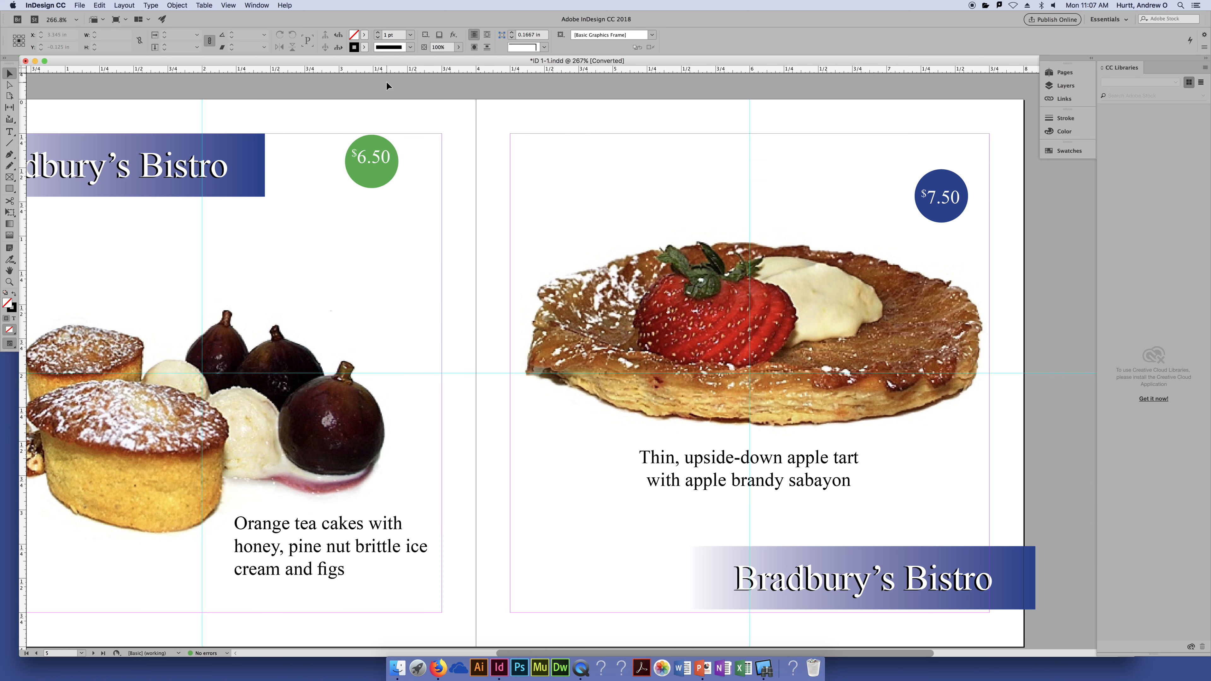